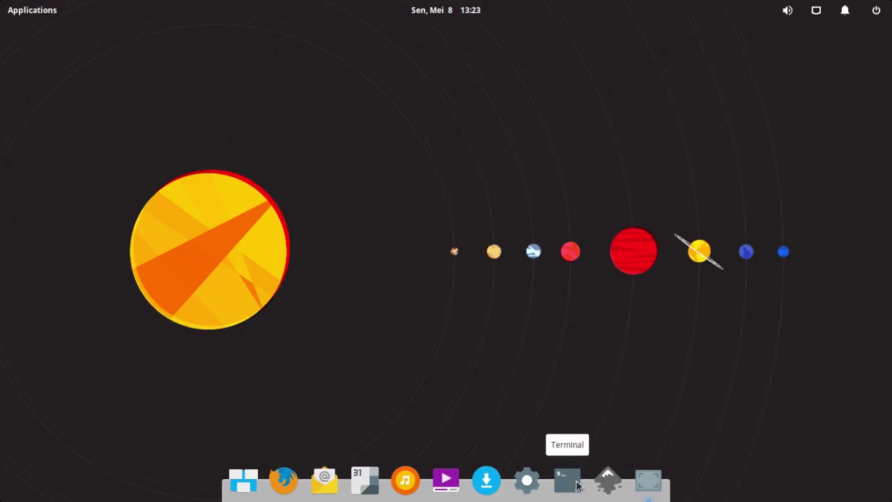
Step: Launch Inkscape from the dock to get the blank 'New document 1'
left_click(606, 477)
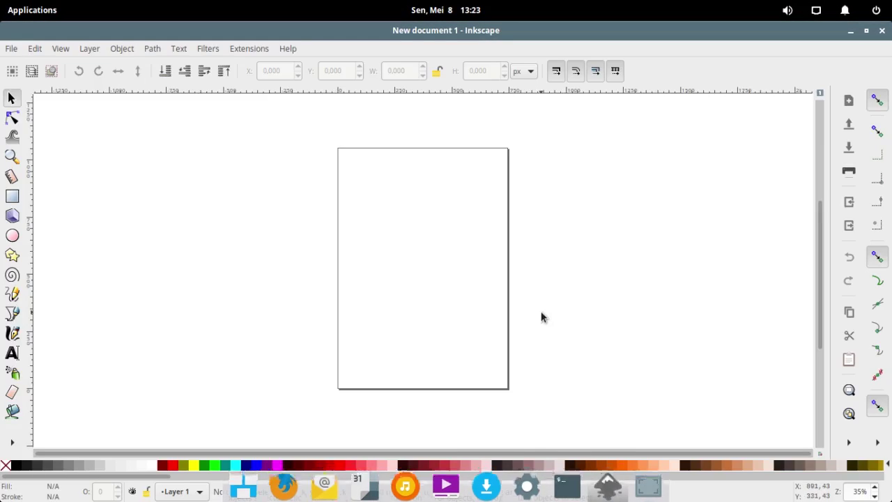
Step: Draw a 20% Gray rectangle, about 711 × 649 px, covering most of the page
left_click(13, 197)
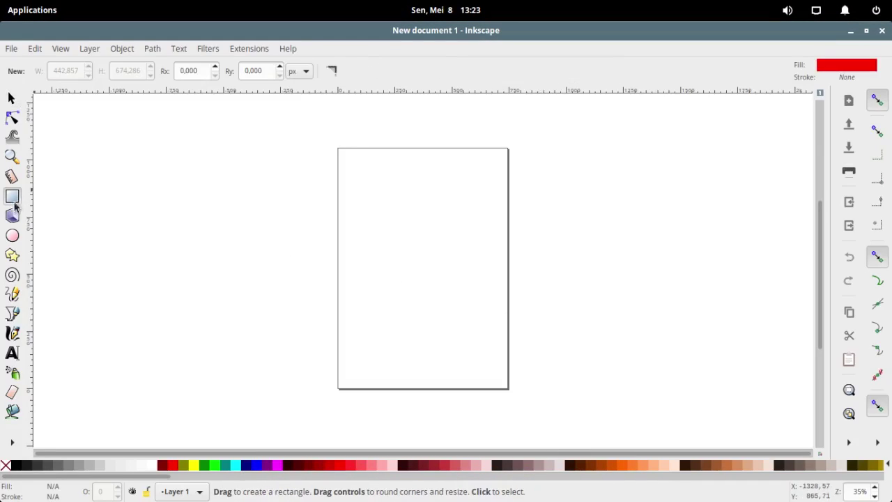
left_click(98, 467)
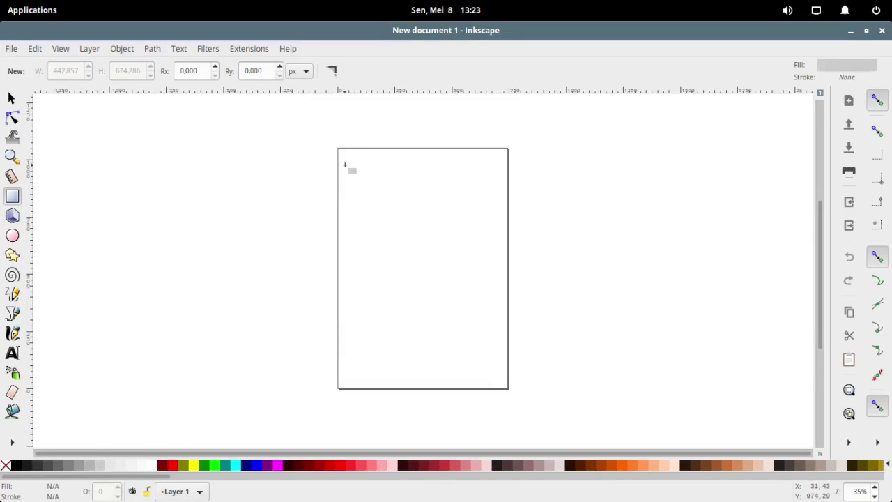
left_click_drag(342, 163, 504, 310)
scroll(460, 237, "up", 1, "ctrl")
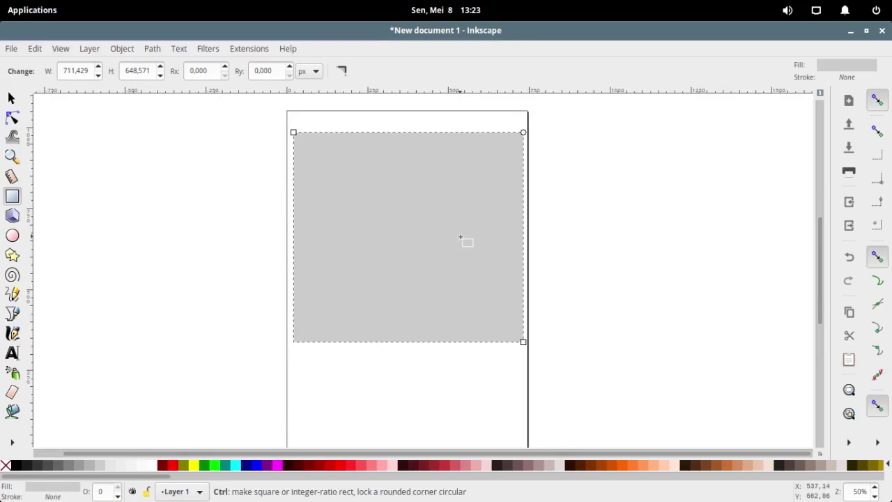
scroll(460, 237, "up", 1, "ctrl")
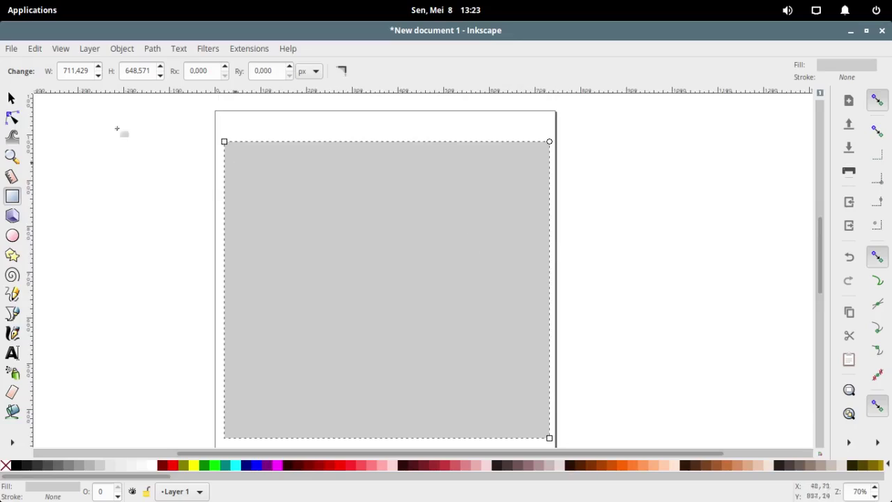
left_click(11, 98)
left_click(586, 284)
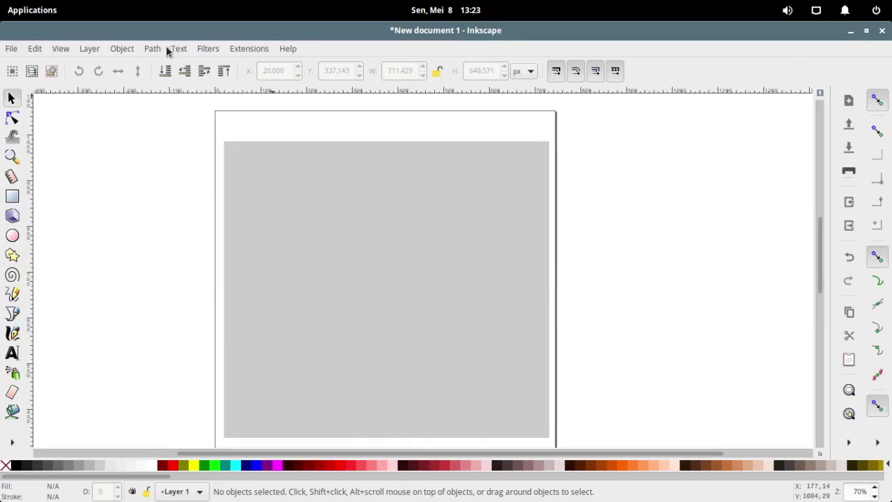
Step: Rename Layer 1 to 'background' in the Layers panel
left_click(91, 49)
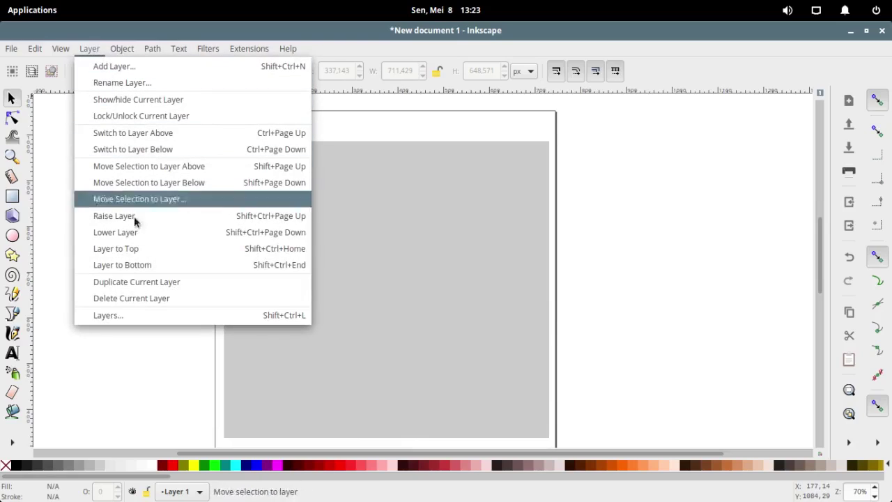
left_click(195, 315)
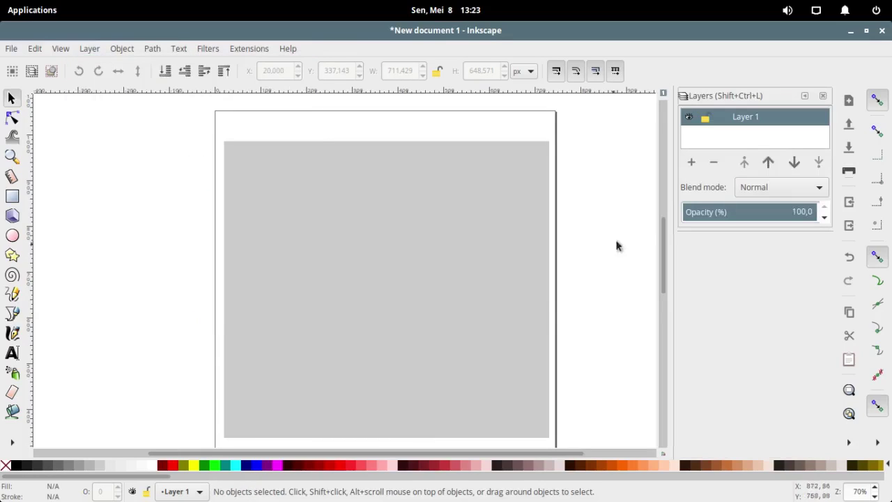
left_click_drag(725, 224, 742, 351)
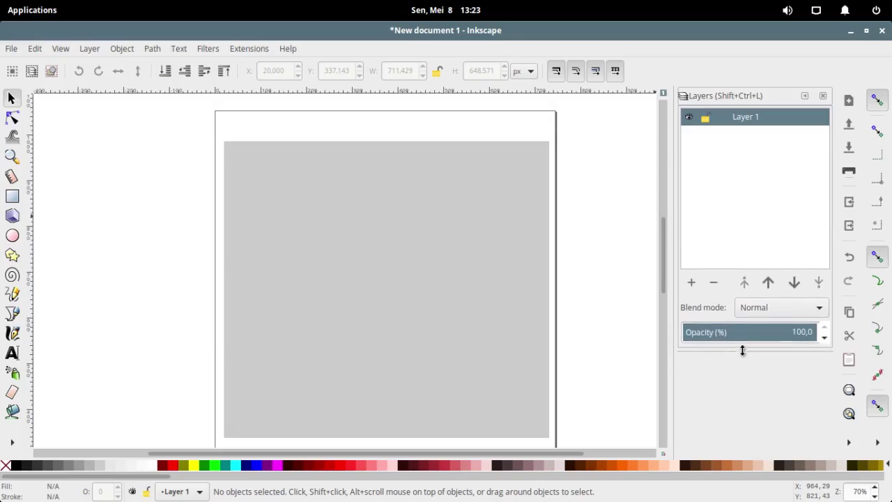
double_click(745, 119)
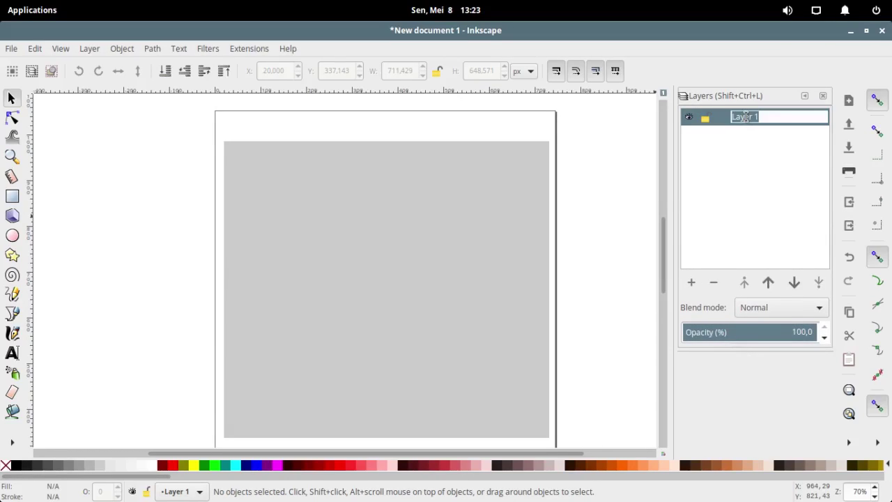
type("background")
key("Return")
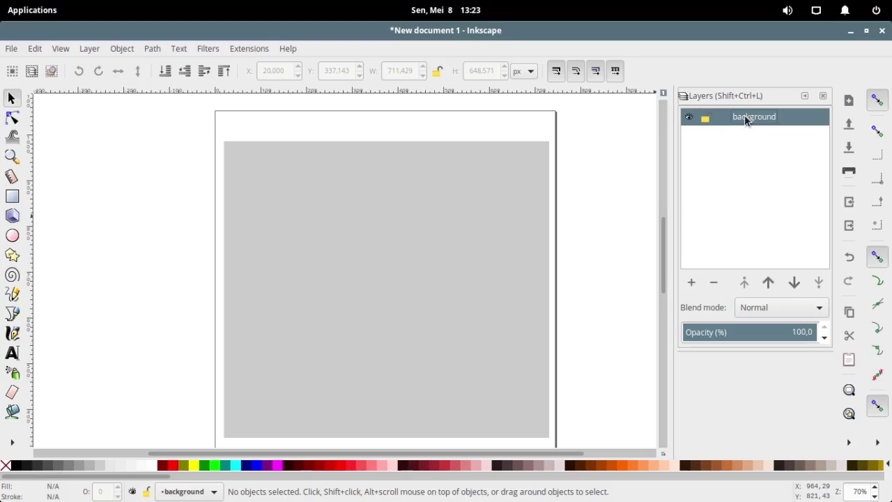
Step: Nudge the grey rectangle slightly up-left and lock the background layer
left_click(446, 235)
left_click_drag(446, 228, 443, 227)
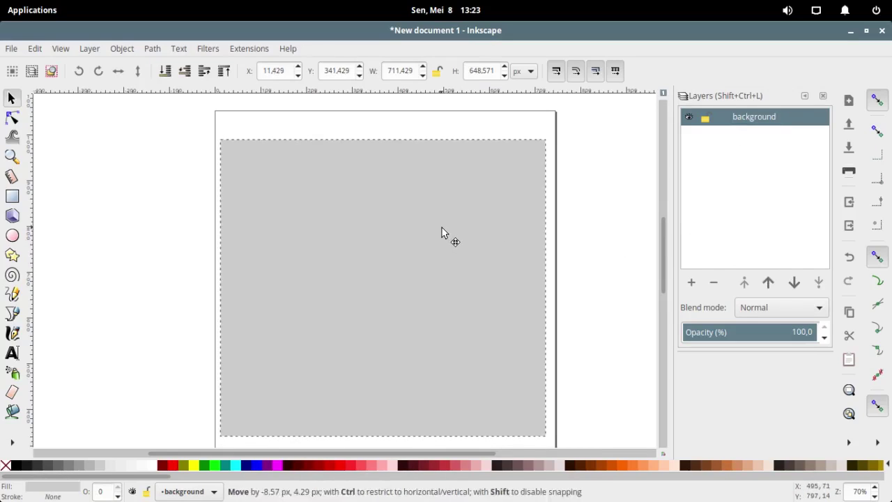
left_click(706, 119)
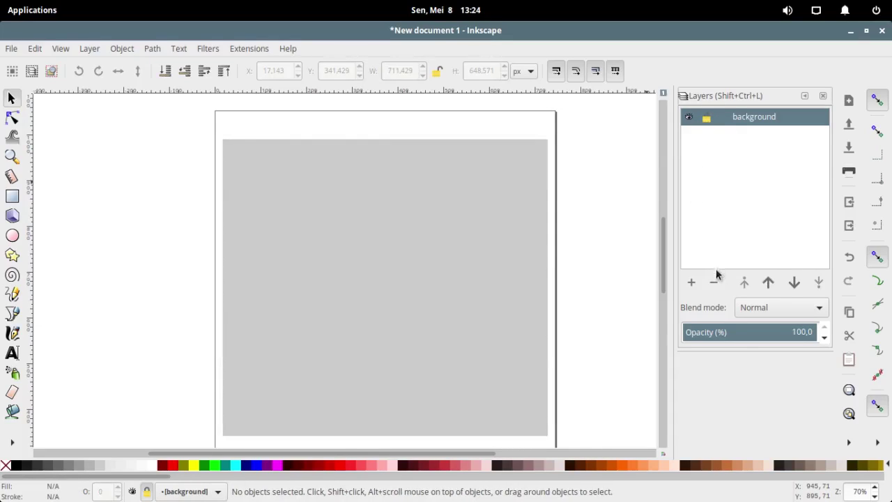
Step: Add a new layer named 'shadow' above background
left_click(693, 282)
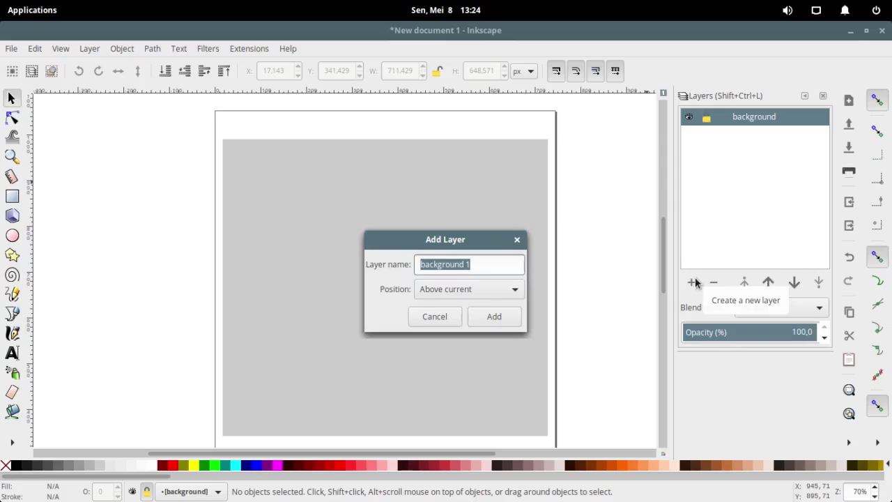
type("shadow")
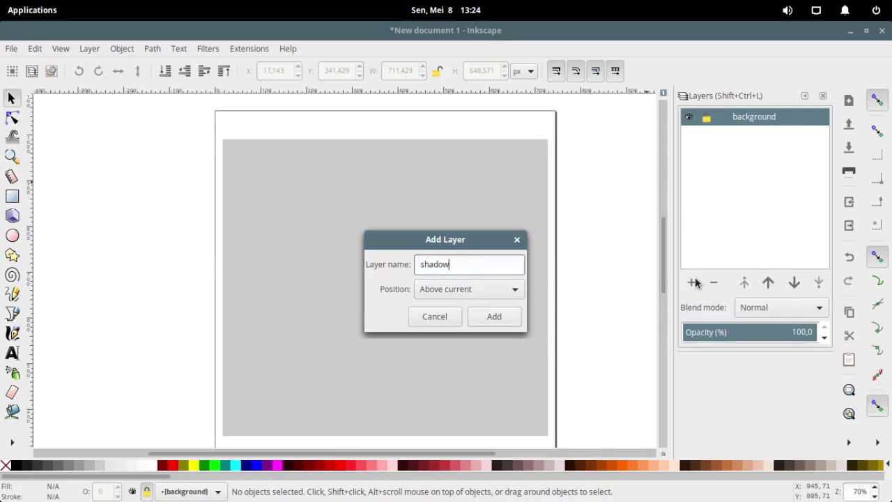
left_click(502, 317)
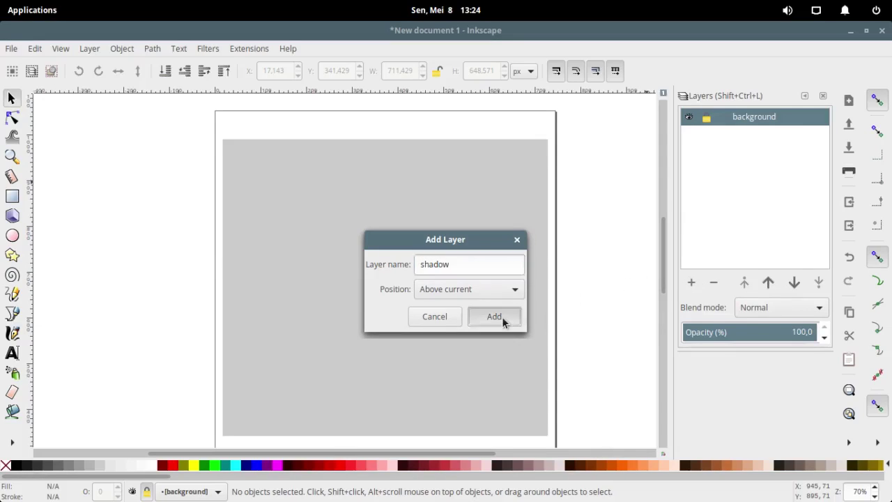
scroll(667, 243, "down", 1)
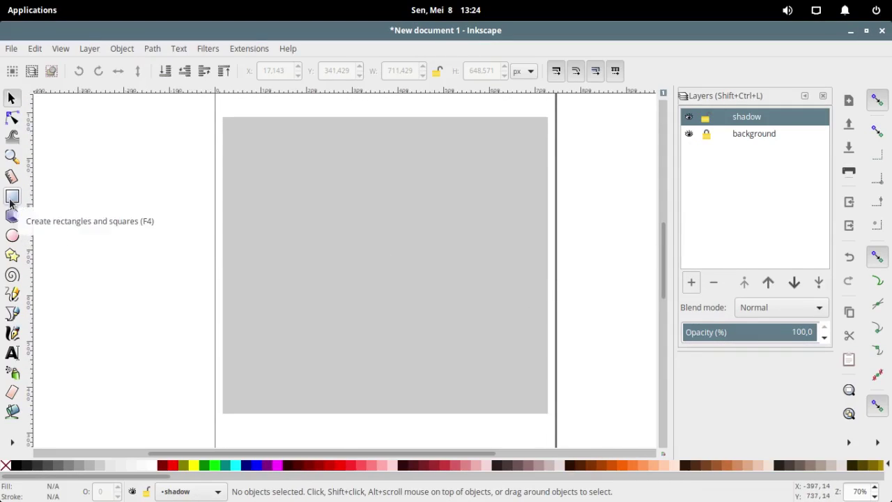
Step: Draw a large circle, about 451 px wide, centred over the grey rectangle
left_click(12, 235)
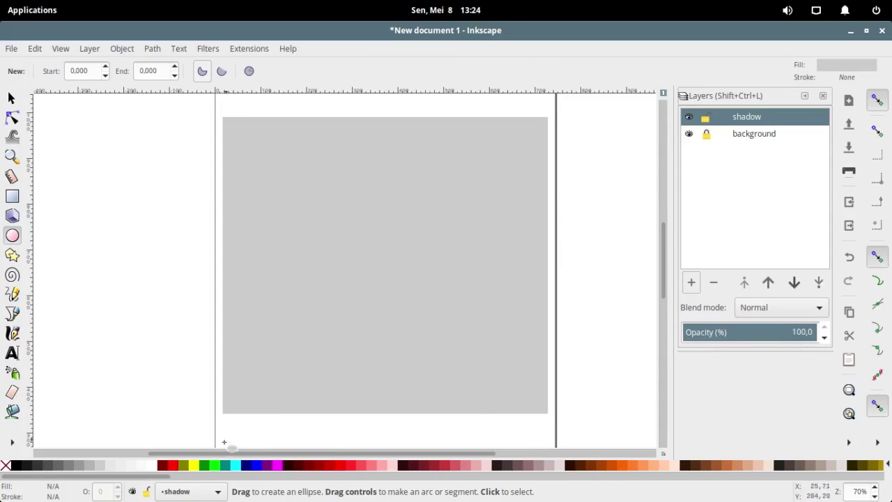
left_click(60, 468)
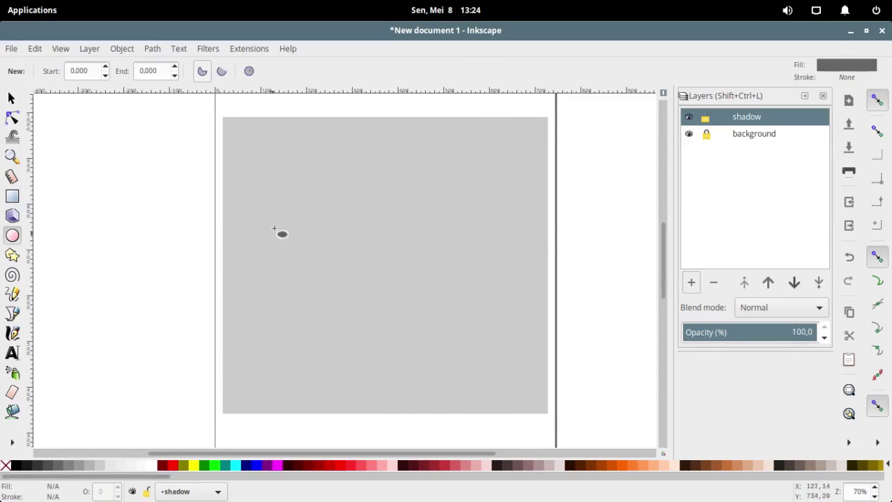
left_click_drag(249, 146, 467, 355)
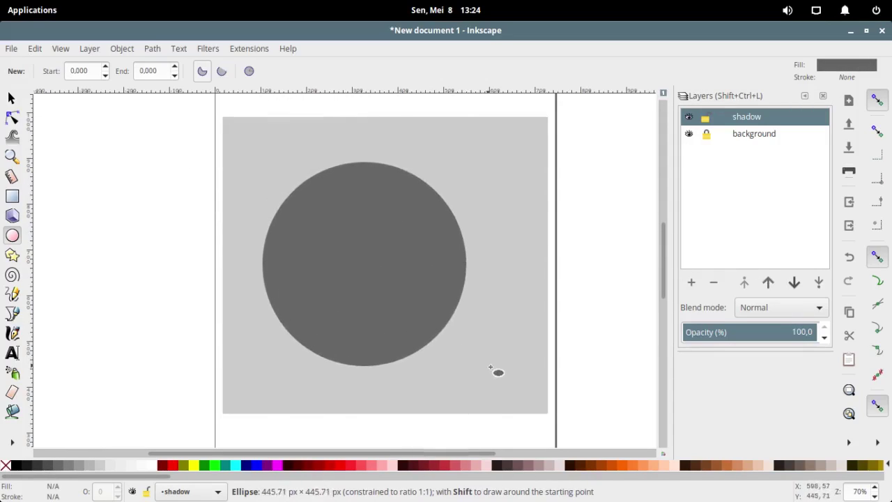
left_click_drag(467, 355, 502, 372)
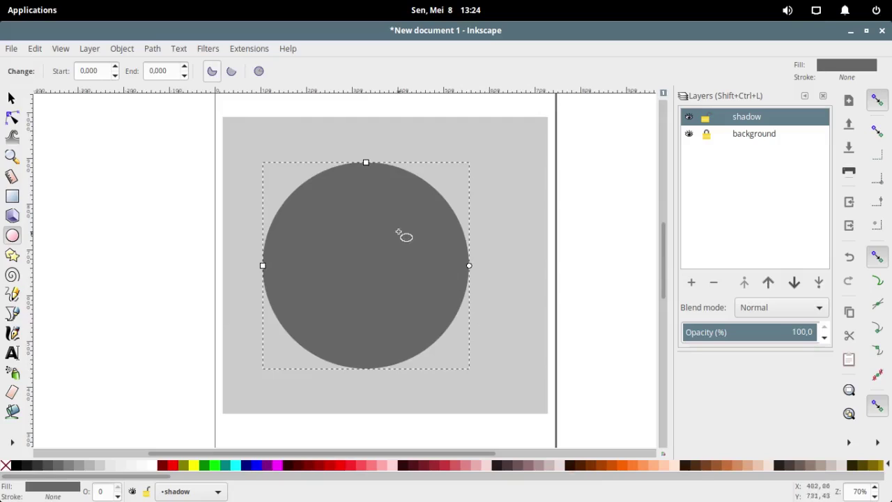
left_click(11, 98)
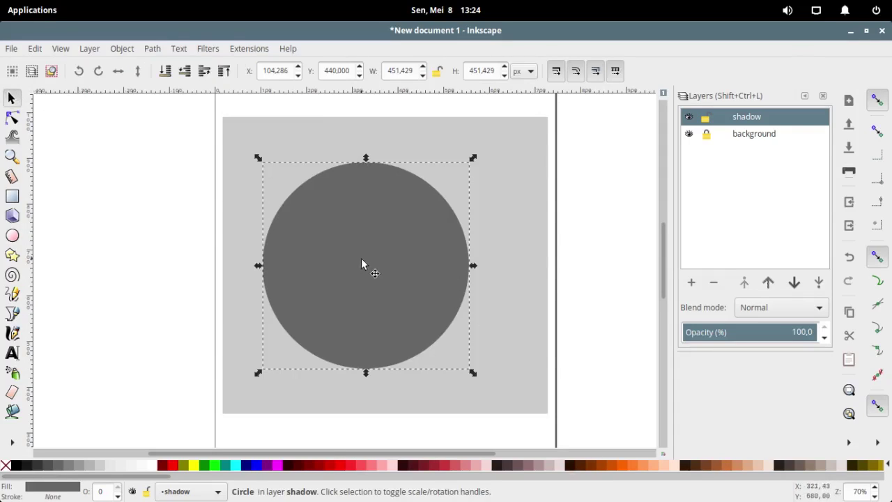
left_click_drag(363, 260, 383, 275)
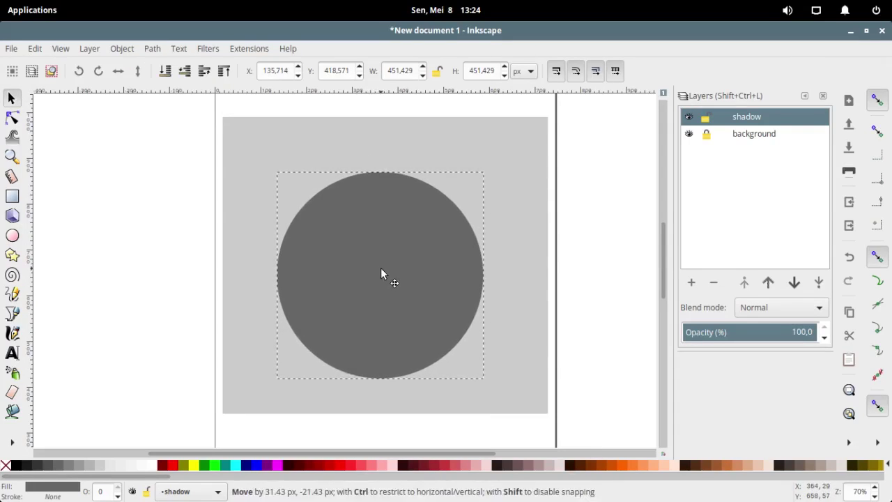
Step: Give the circle a 50% Gray fill with no stroke
scroll(408, 202, "up", 3)
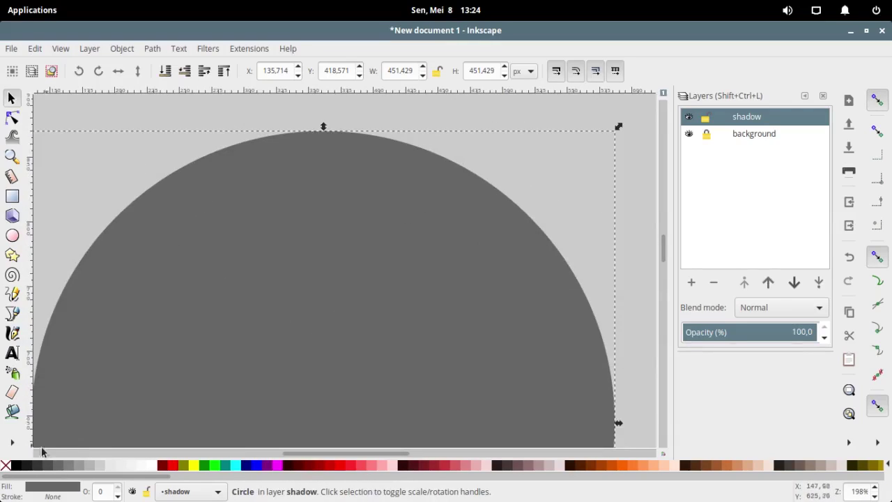
left_click(6, 465)
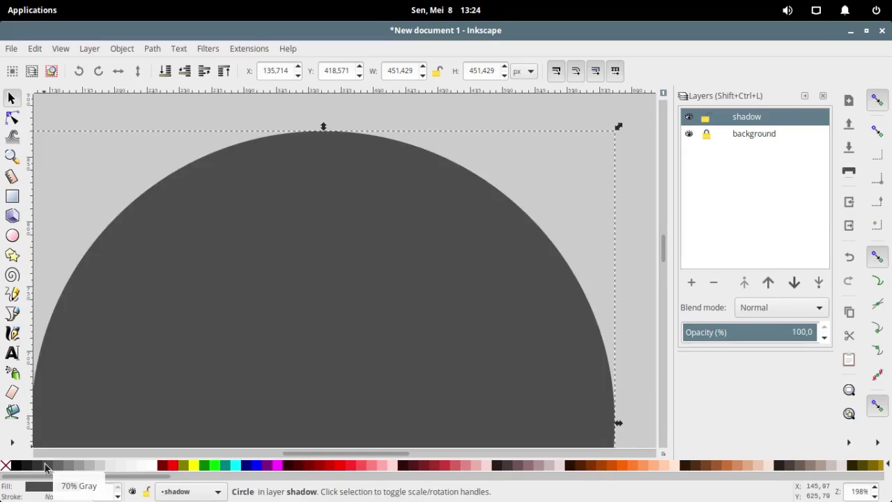
left_click(48, 466)
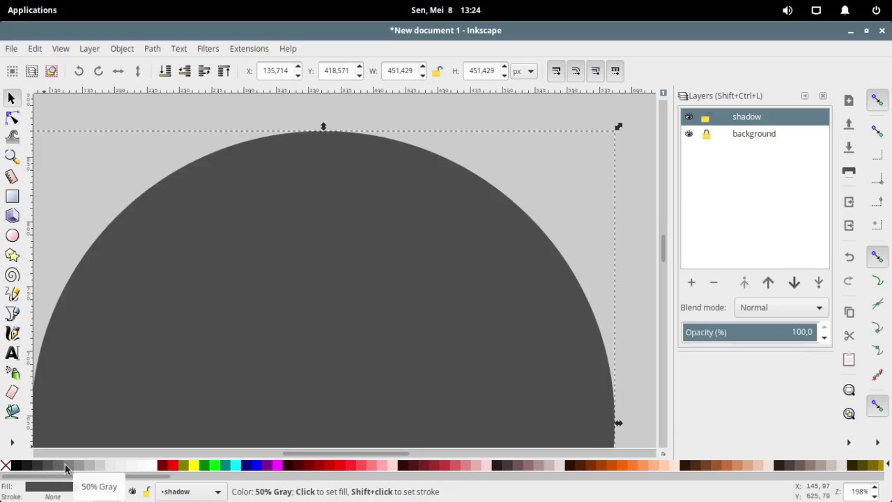
left_click(70, 466)
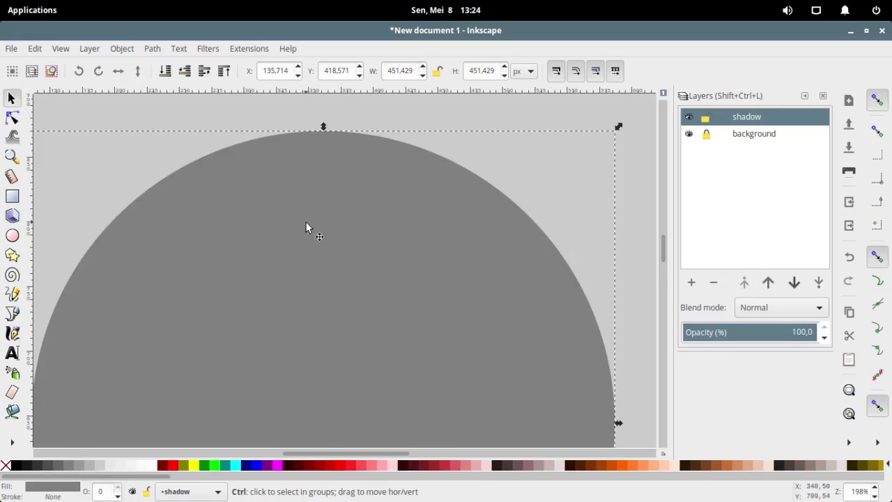
scroll(305, 221, "down", 1)
scroll(300, 296, "down", 1)
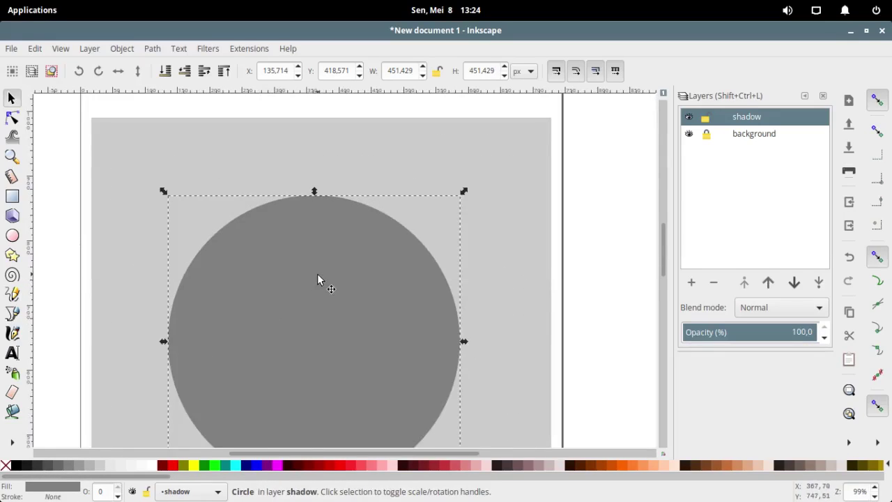
left_click(317, 280)
key("e")
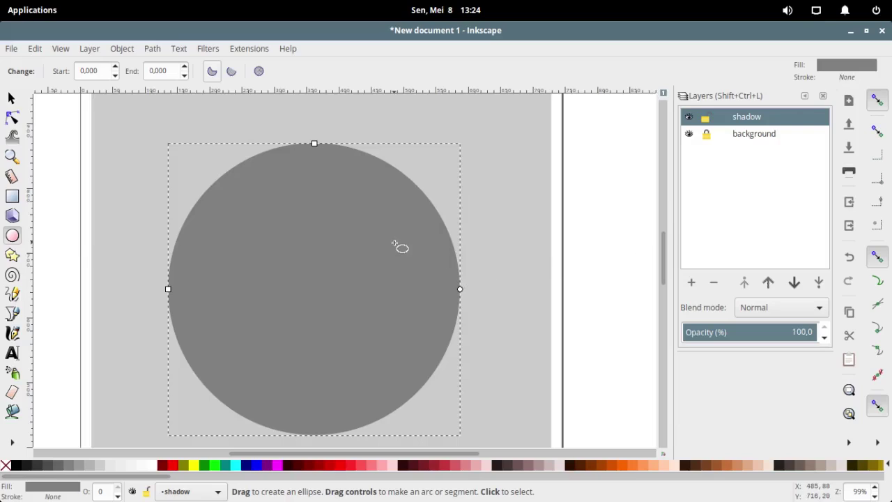
Step: Give the Ellipse tool its own red style, delete the grey circle, and draw a new circle
double_click(846, 73)
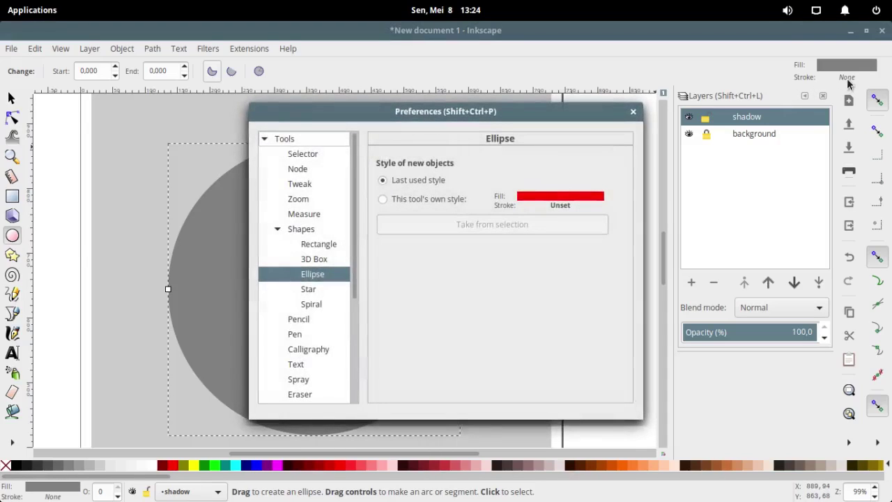
left_click(382, 200)
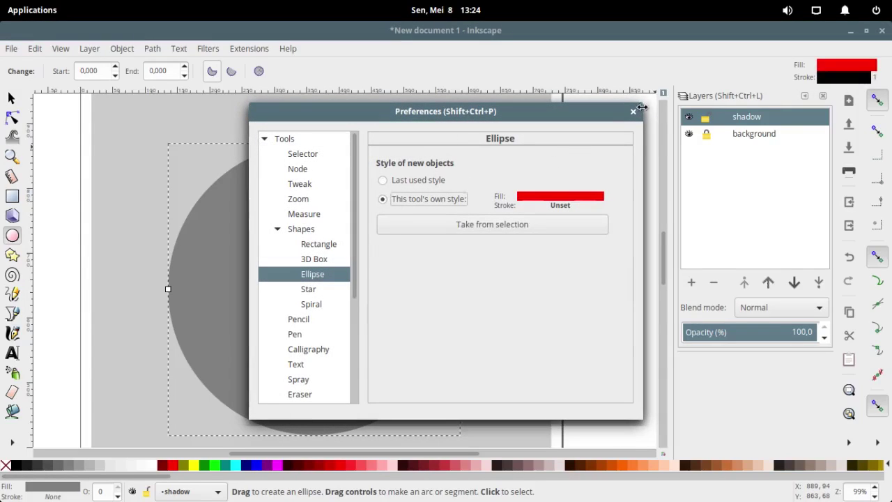
left_click(634, 112)
right_click(356, 201)
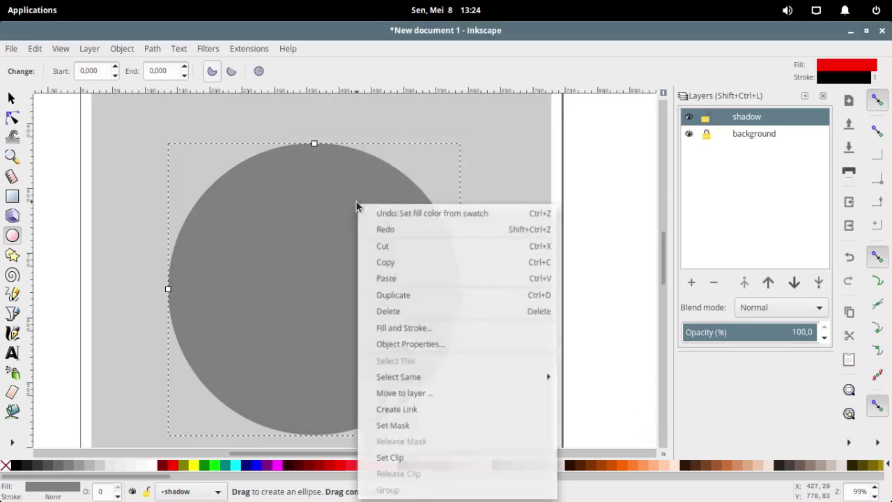
left_click(387, 311)
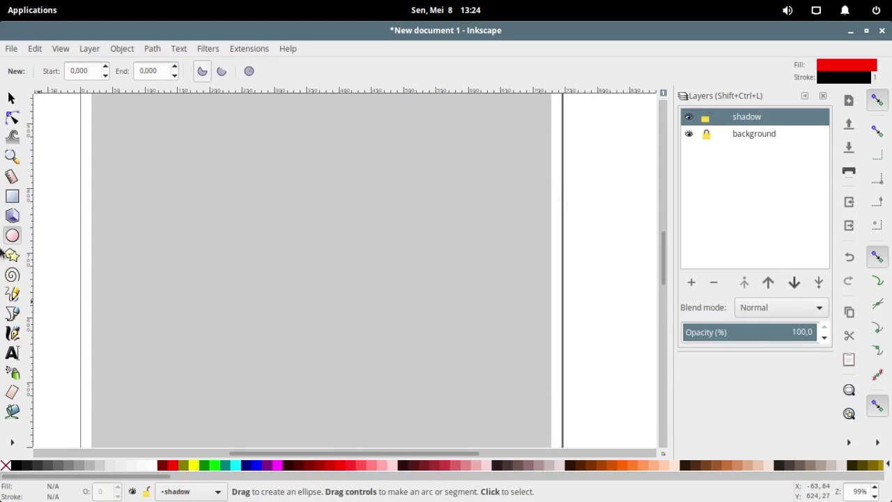
mouse_move(146, 161)
left_mouse_down()
mouse_move(444, 401)
mouse_move(490, 454)
left_mouse_up()
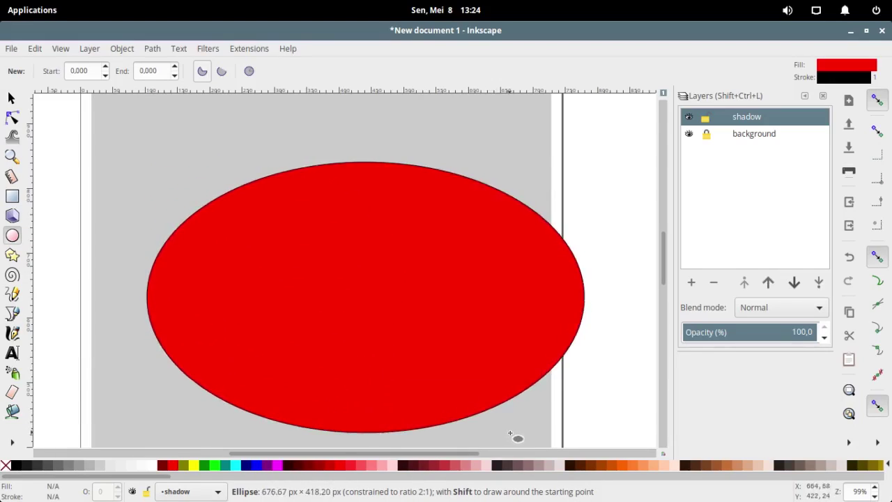
scroll(355, 286, "down", 1)
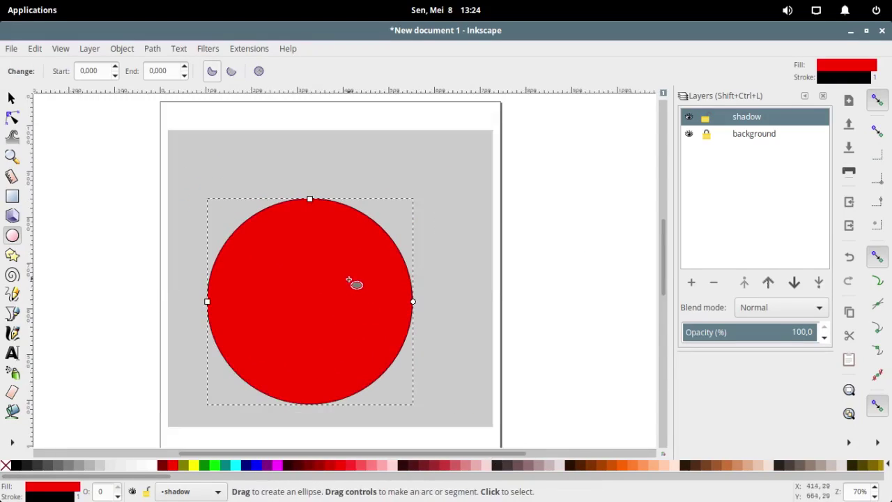
key("s")
Step: Make the 450.518 px circle an unfilled outline at X 116.821, Y 406.143 and copy it
left_click_drag(316, 291, 333, 271)
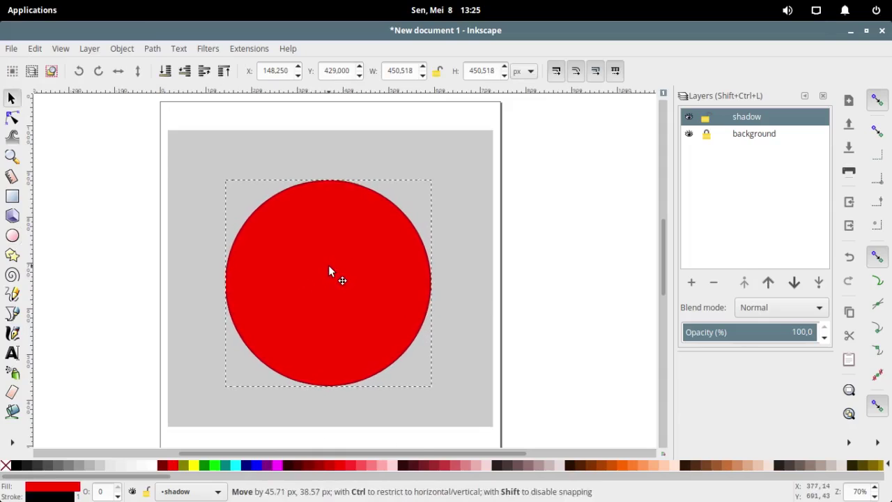
left_click(5, 465)
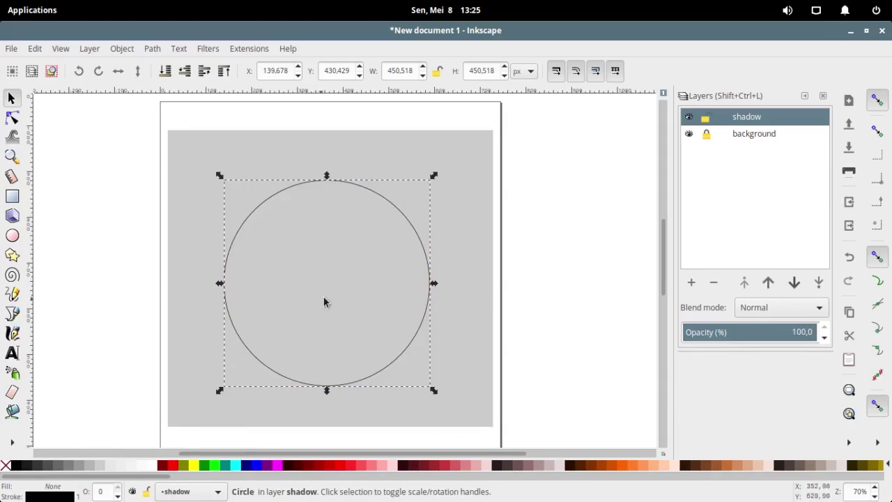
left_click(314, 305)
left_click_drag(354, 191, 342, 203)
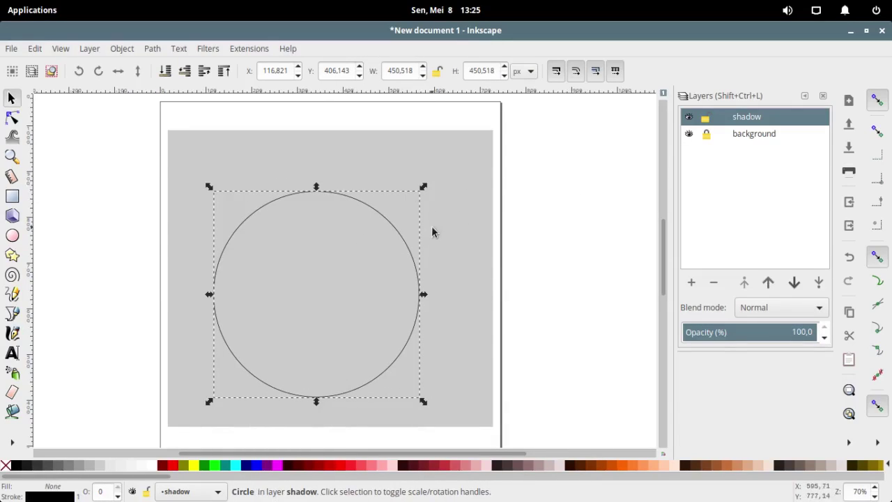
right_click(385, 226)
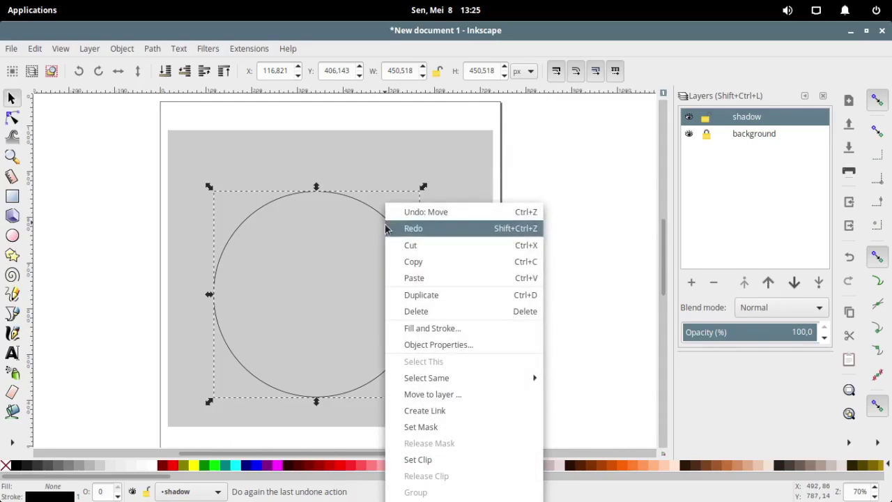
left_click(410, 270)
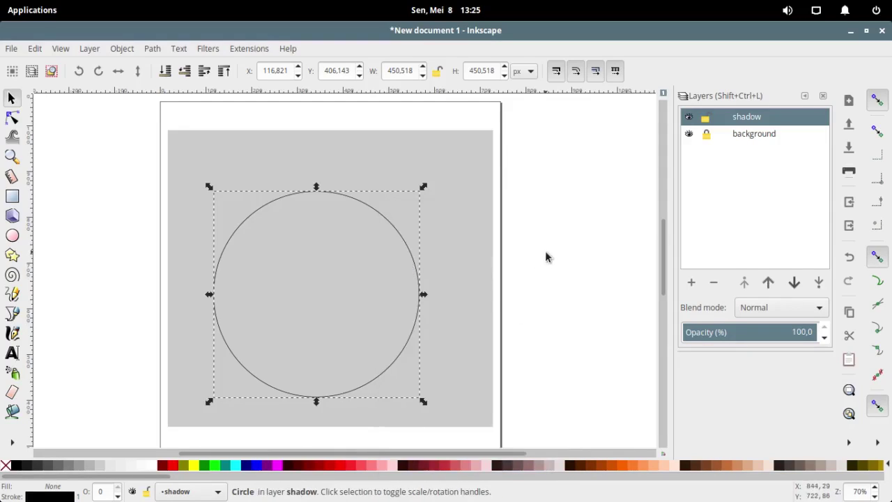
Step: Add a layer named 'piring' and paste the copied circle into it
left_click(692, 283)
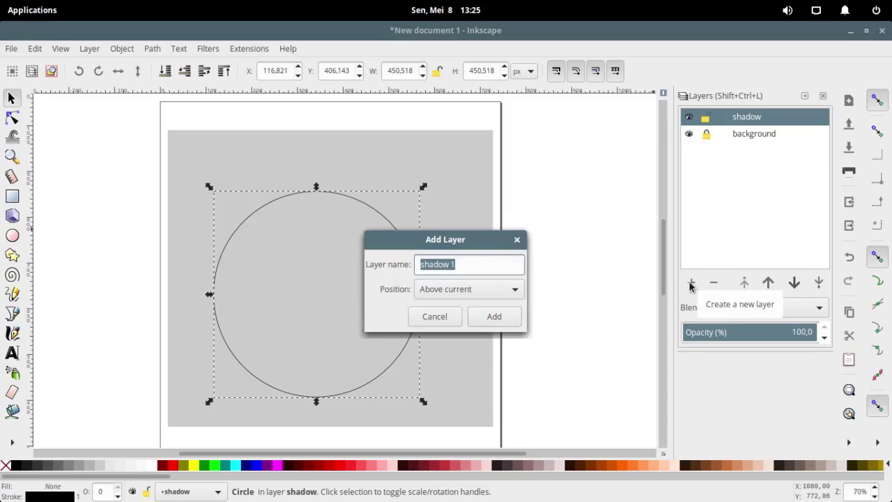
type("piring")
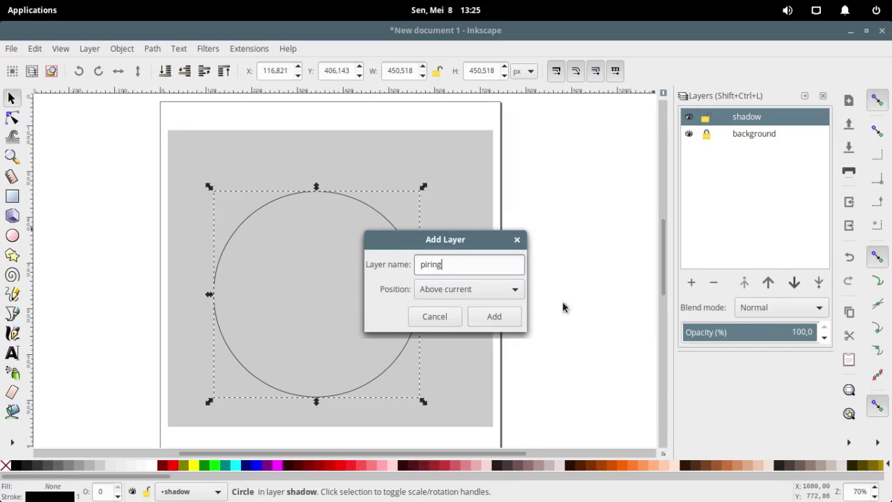
left_click(496, 318)
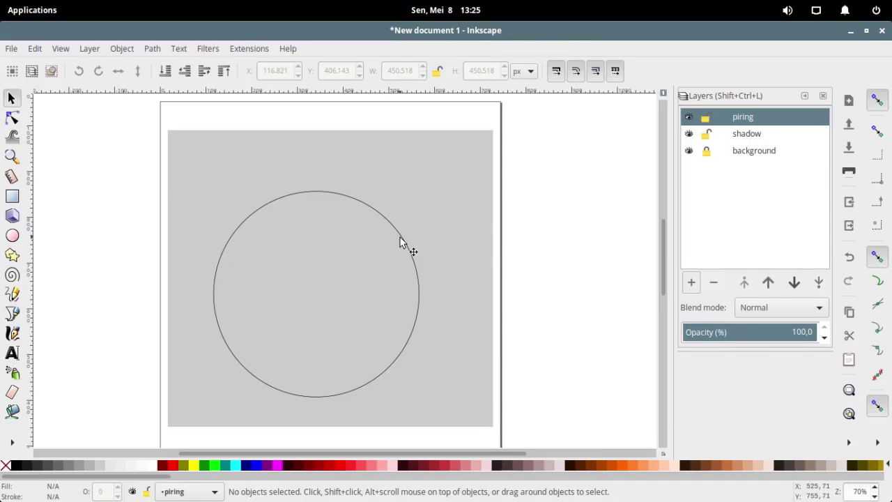
right_click(488, 191)
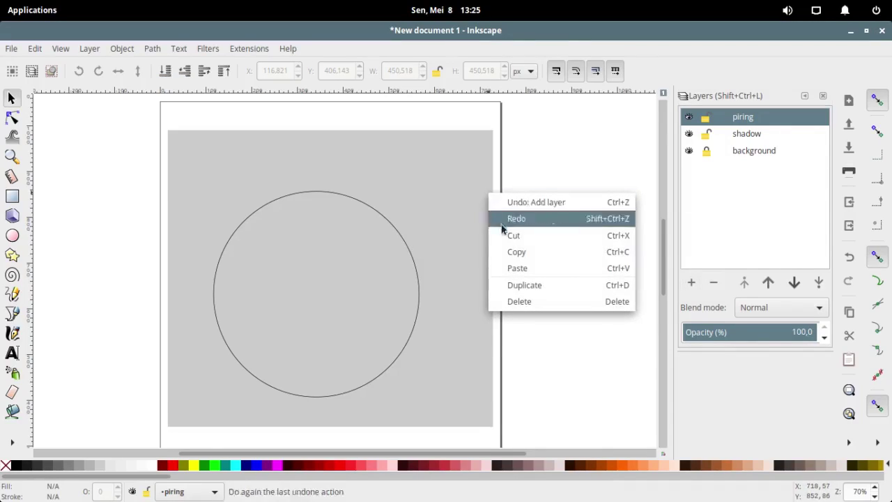
left_click(528, 268)
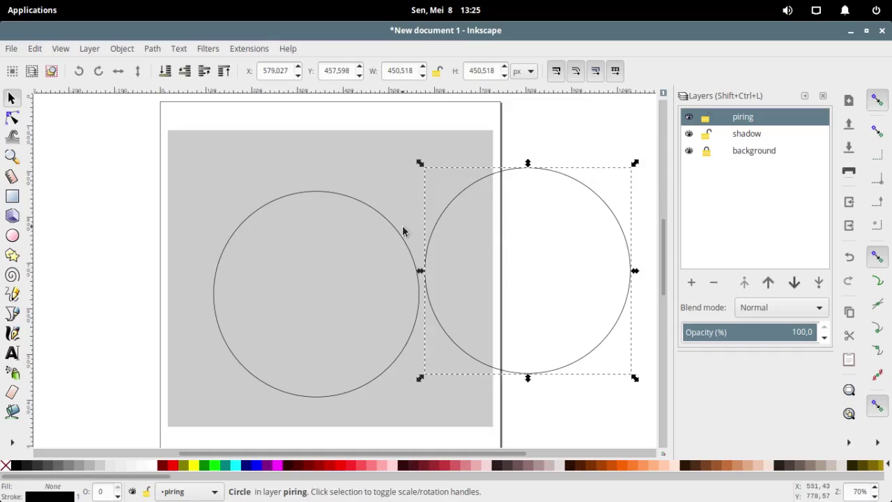
Step: Centre both circles on each other with Align and Distribute, at X 136.495, Y 427.585
left_click_drag(146, 161, 632, 396)
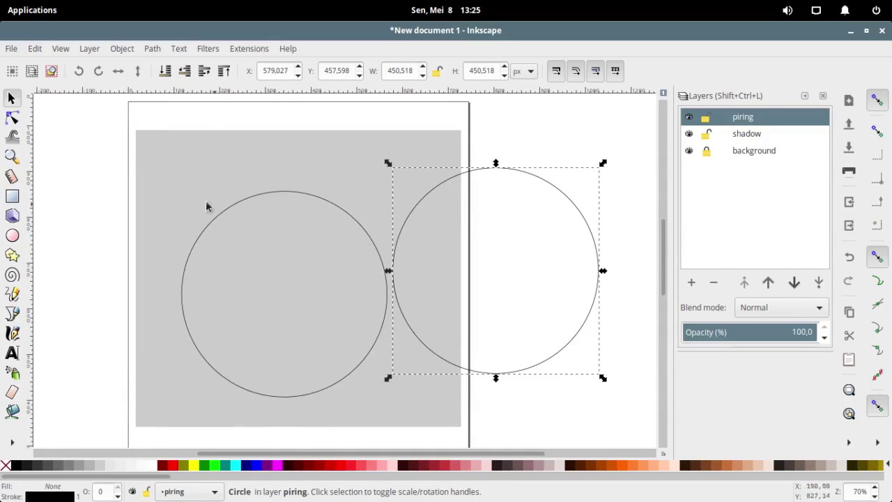
left_click(111, 170)
mouse_move(92, 151)
left_mouse_down()
mouse_move(646, 403)
mouse_move(633, 420)
left_mouse_up()
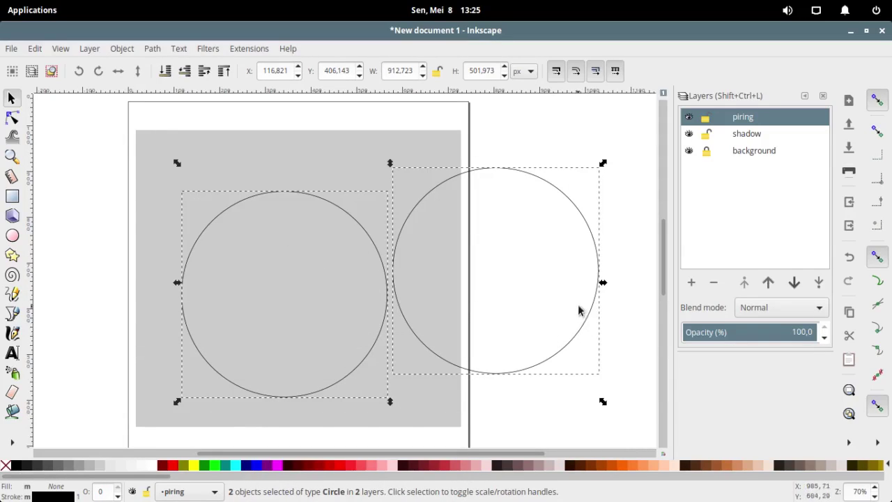
left_click(123, 48)
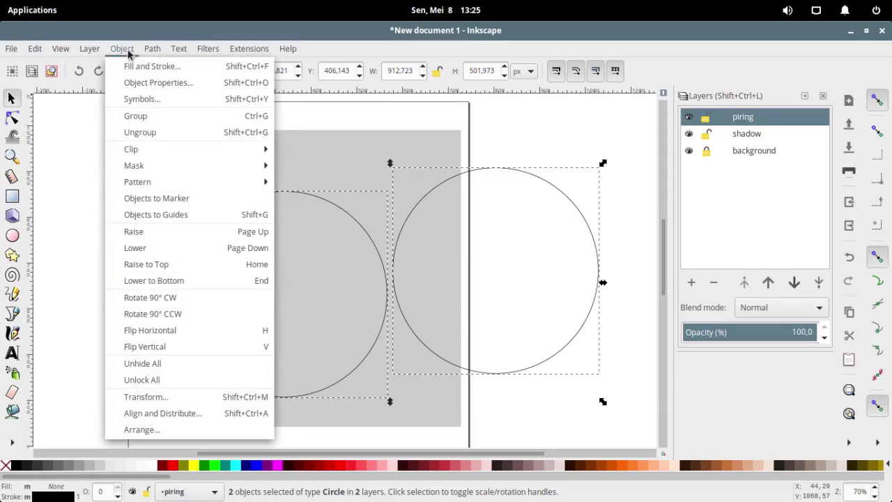
left_click(245, 417)
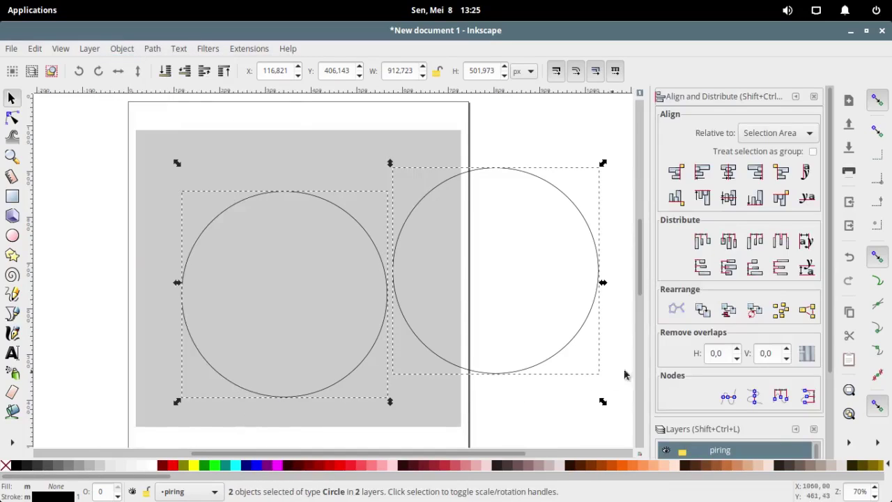
left_click(729, 173)
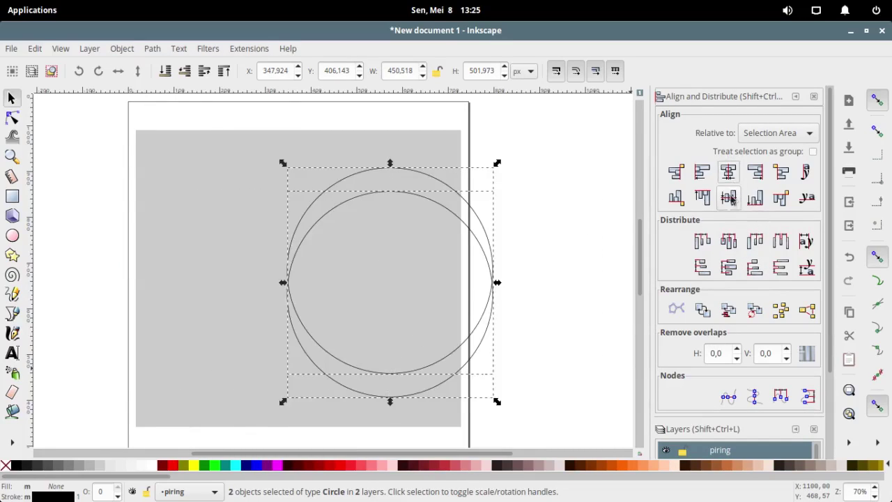
left_click(729, 198)
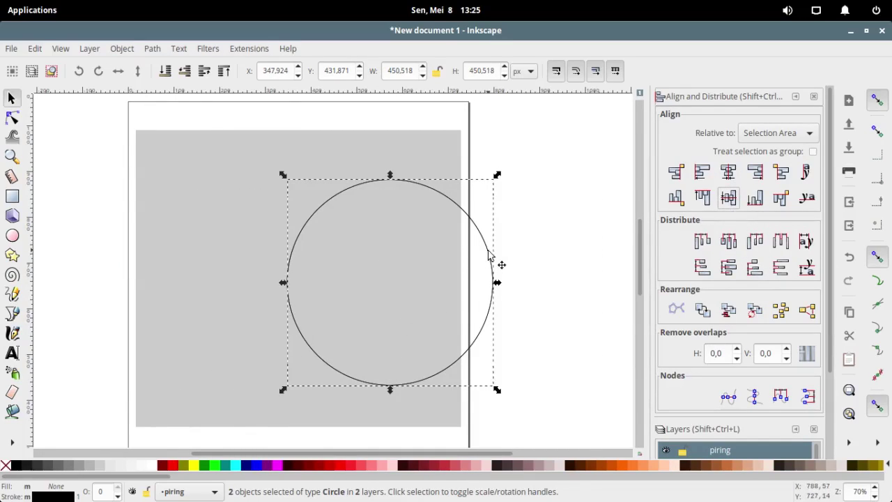
left_click_drag(497, 262, 392, 260)
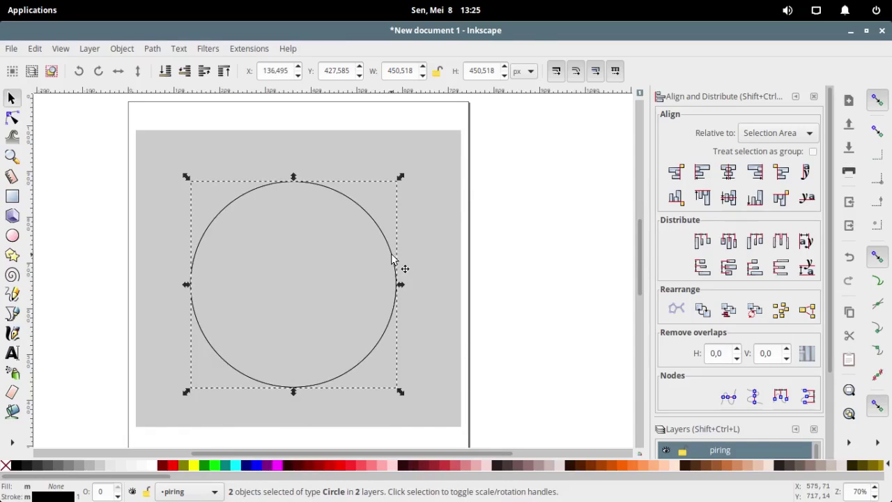
left_click(796, 97)
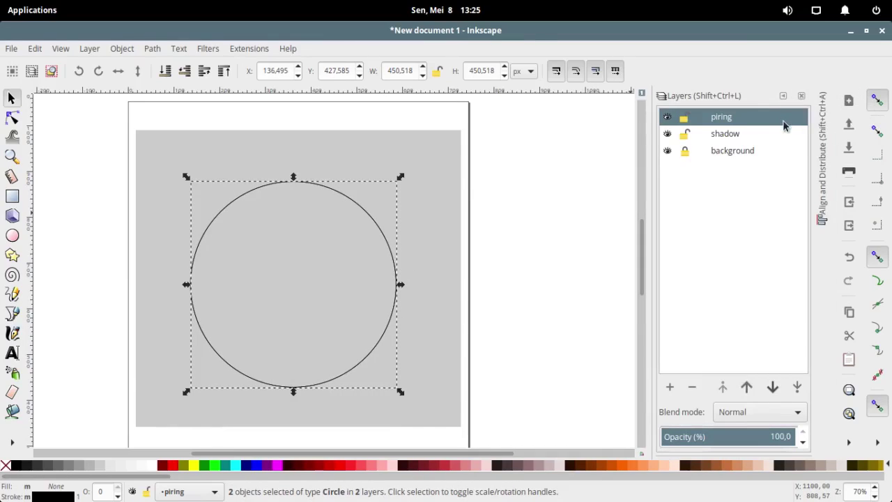
Step: Lock the shadow layer and select the circle on the piring layer
left_click(726, 134)
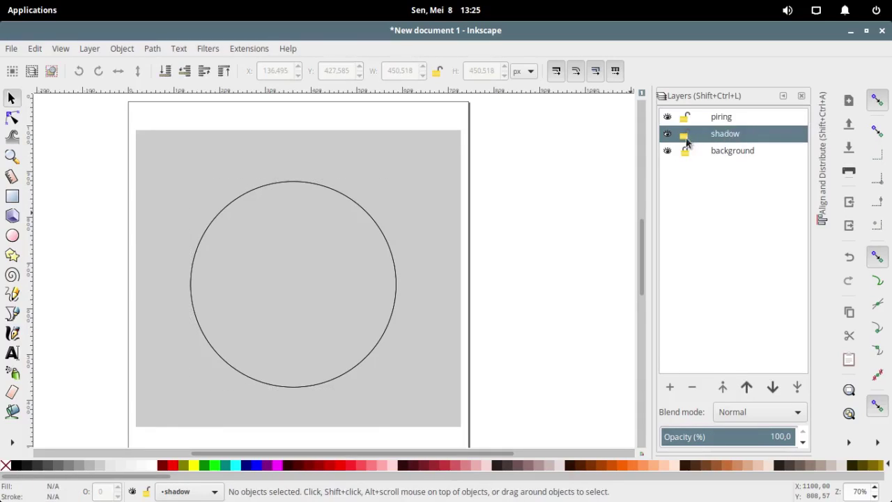
left_click(684, 137)
left_click(707, 118)
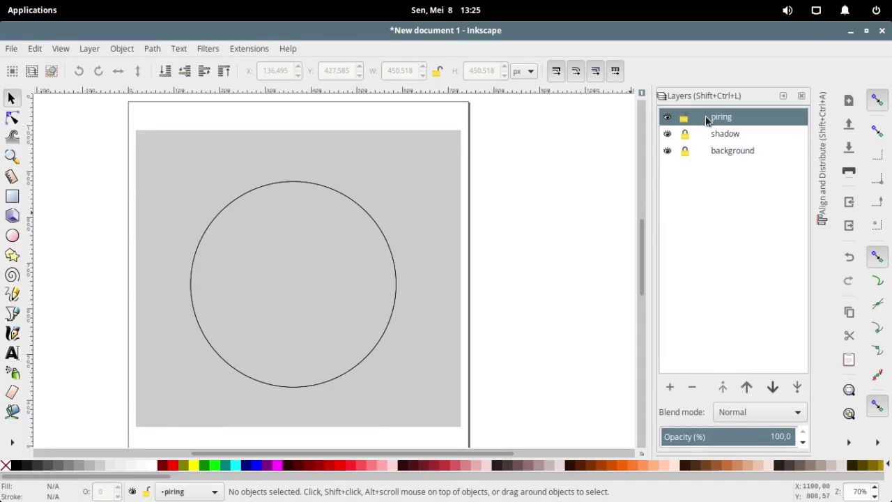
left_click(358, 213)
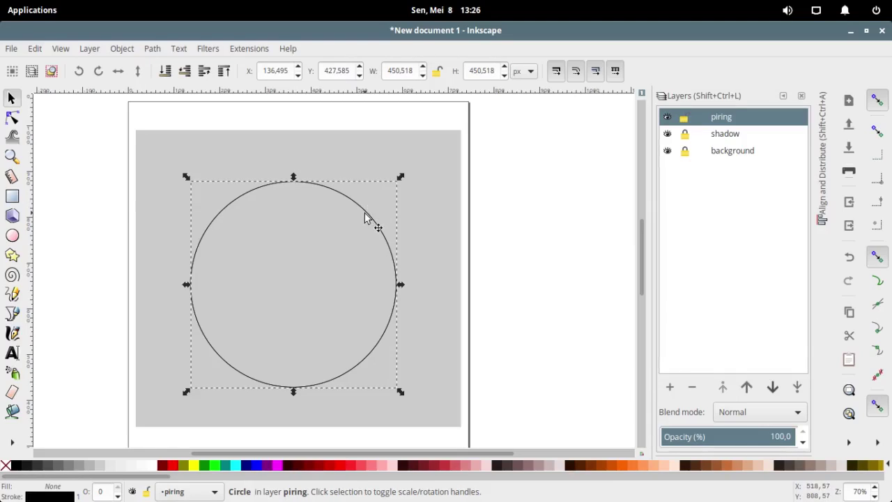
Step: Nudge the piring circle up and right to X 148.495, Y 451.585
scroll(364, 220, "down", 1)
key("Up")
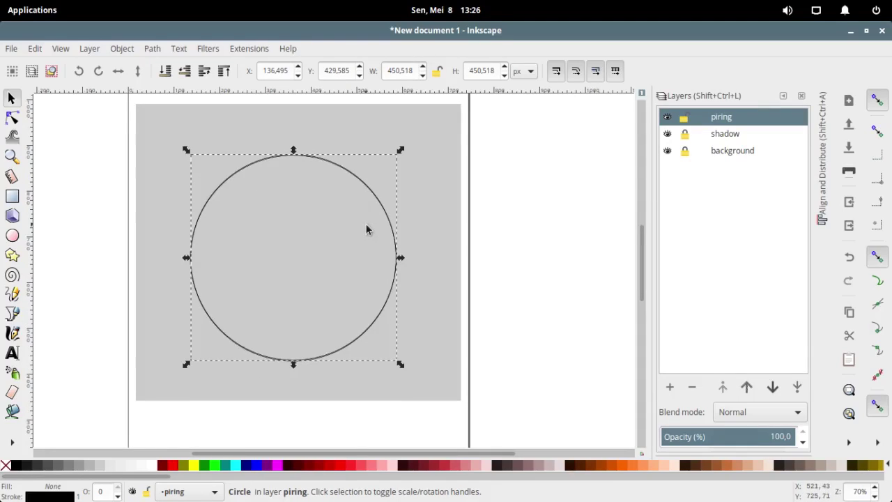
key("Up")
key("Up")
key("Up")
key("Up")
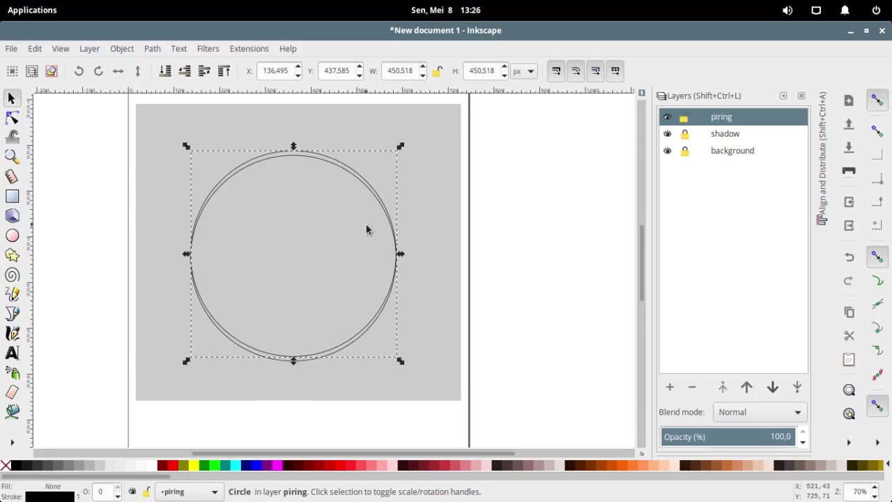
key("Right")
key("Right")
key("Right")
key("Right")
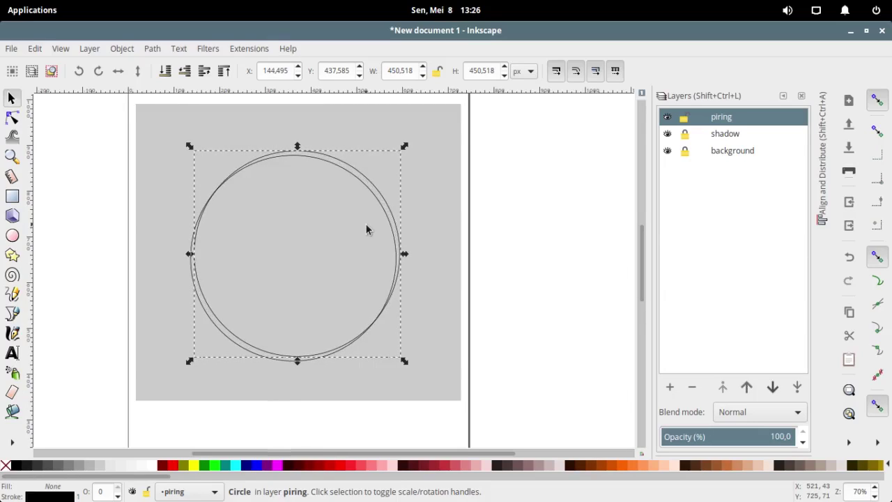
key("Up")
key("Up")
key("Up")
key("Up")
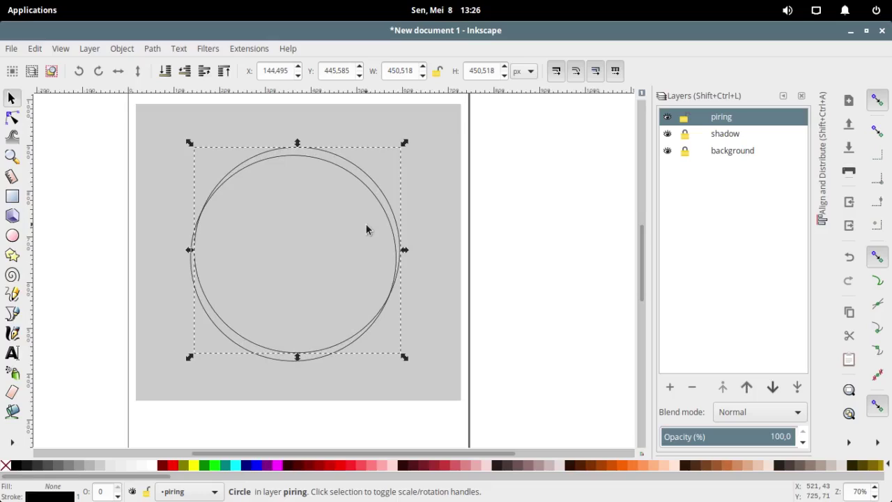
key("Up")
key("Right")
key("Up")
key("Right")
key("Up")
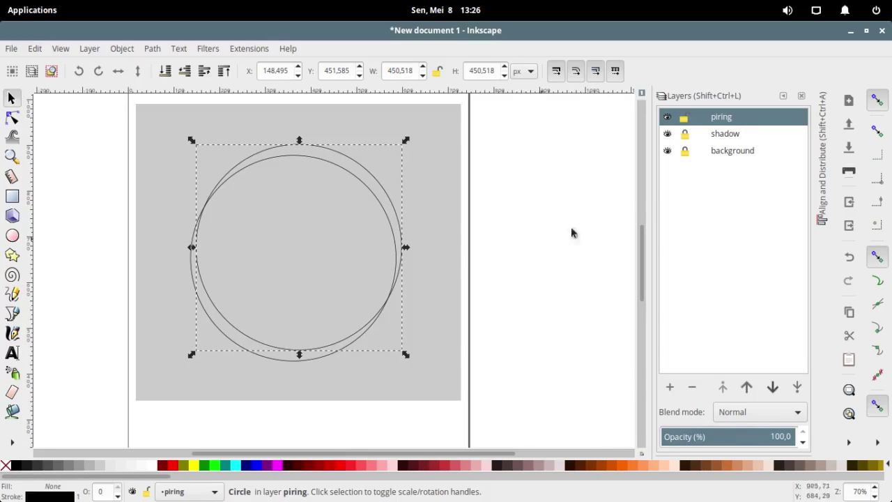
Step: Hide the shadow layer and return to the piring layer
left_click(708, 136)
left_click(668, 134)
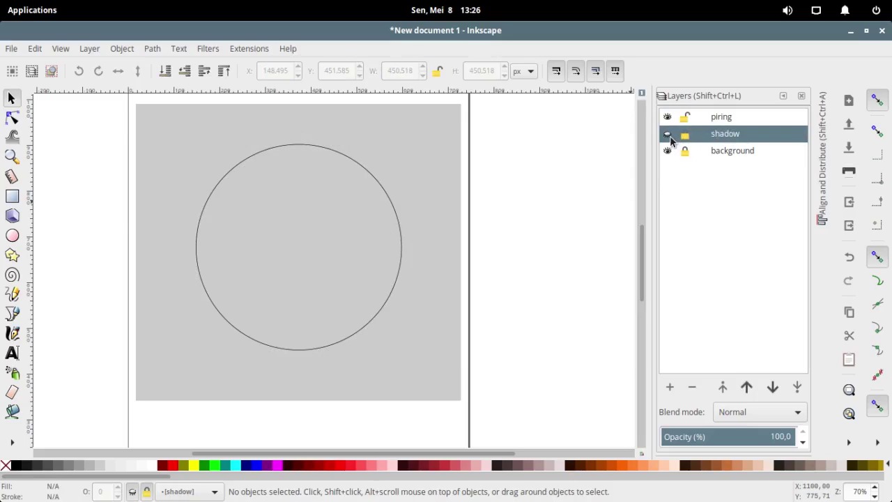
left_click(721, 120)
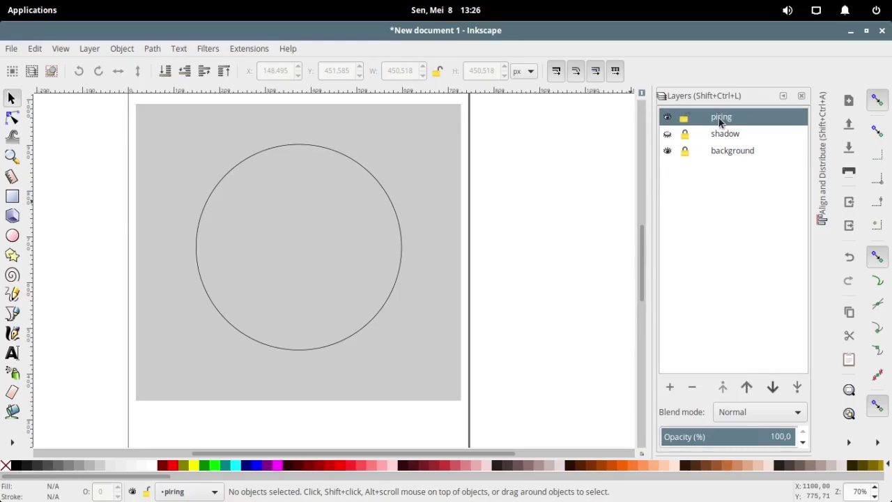
Step: Duplicate the plate circle and shrink the copy around its centre to 276.232 px
left_click(400, 226)
right_click(401, 225)
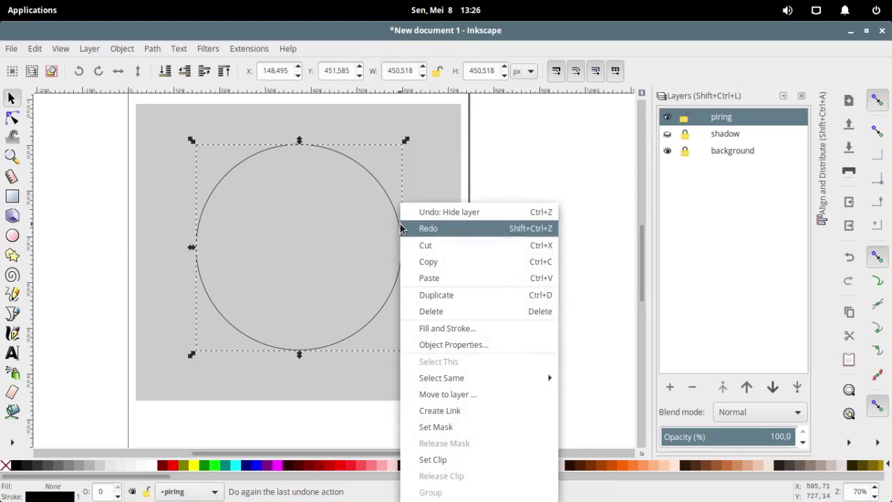
left_click(437, 294)
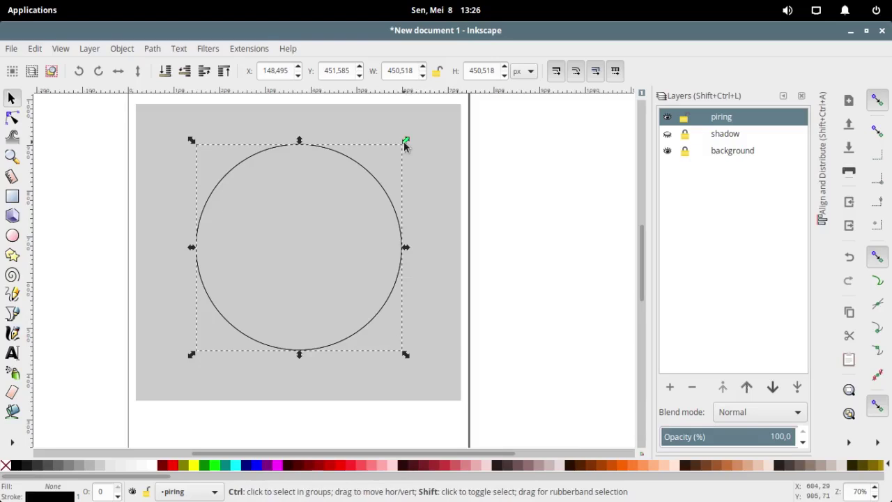
mouse_move(405, 145)
left_mouse_down()
mouse_move(375, 189)
mouse_move(382, 186)
left_mouse_up()
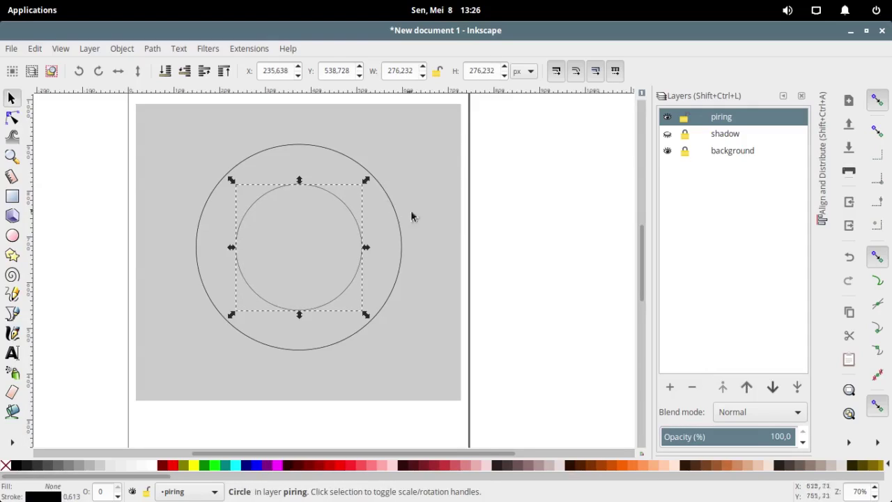
left_click(509, 227)
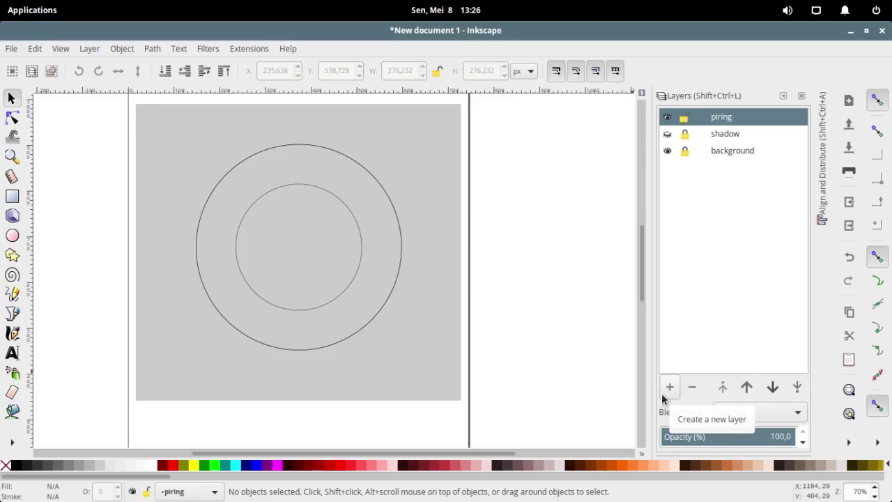
left_click(358, 225)
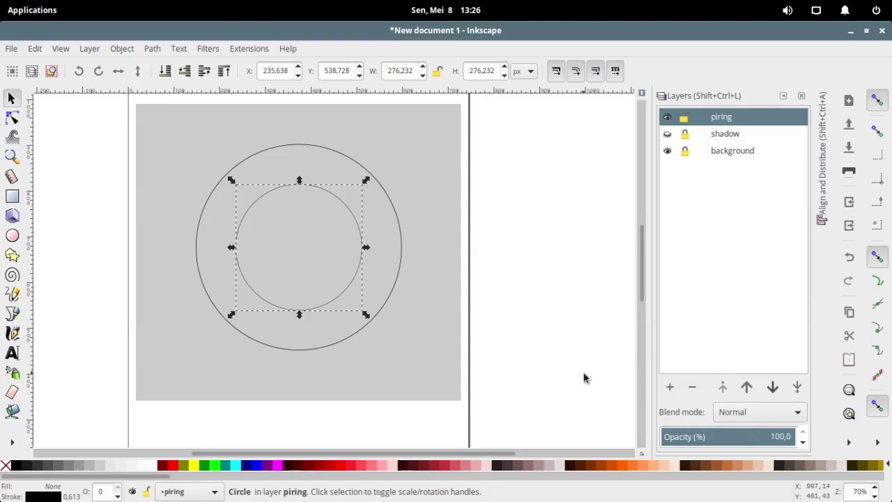
Step: Add a new top layer named 'gelas'
left_click(668, 390)
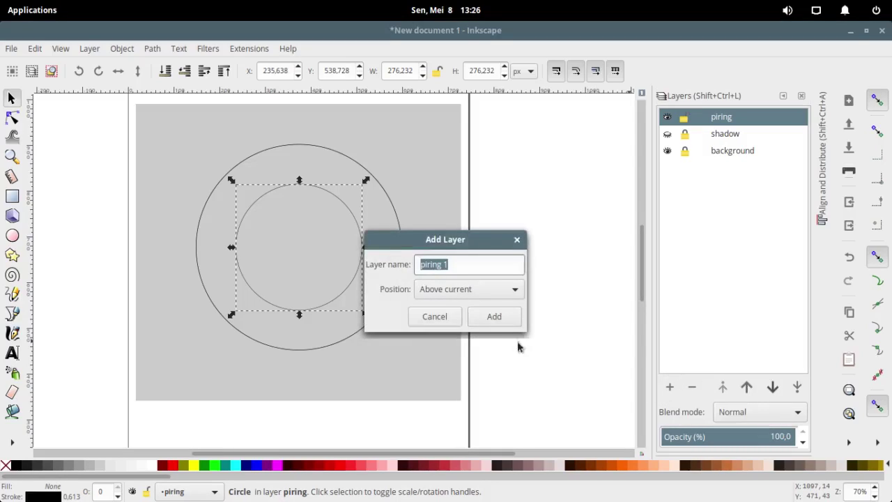
type("gelas")
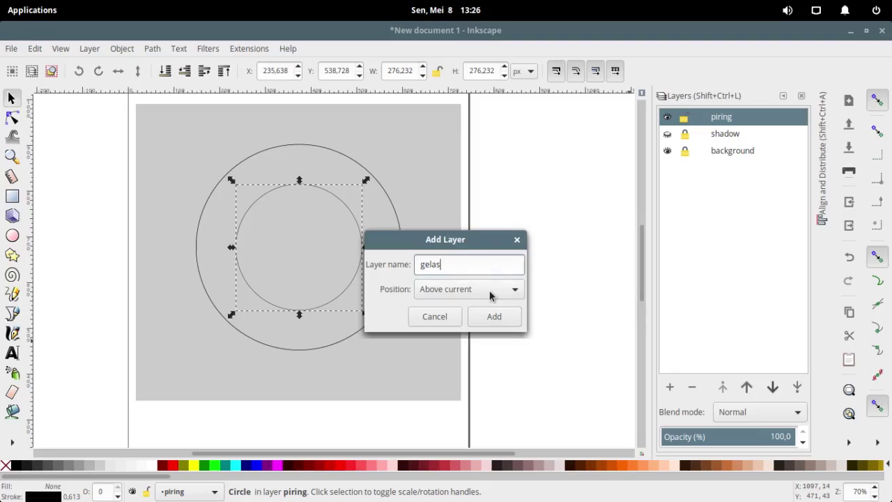
left_click(494, 315)
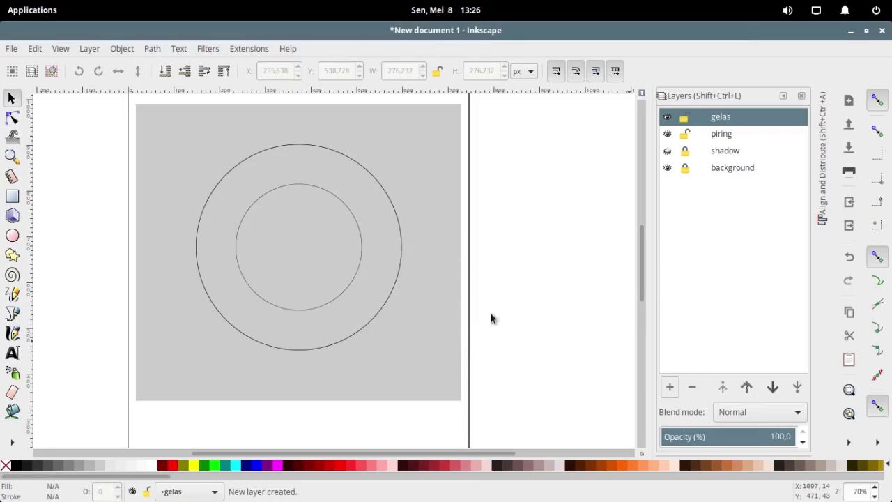
Step: Duplicate the 276.232 px inner circle and move the copy onto the gelas layer
left_click(330, 197)
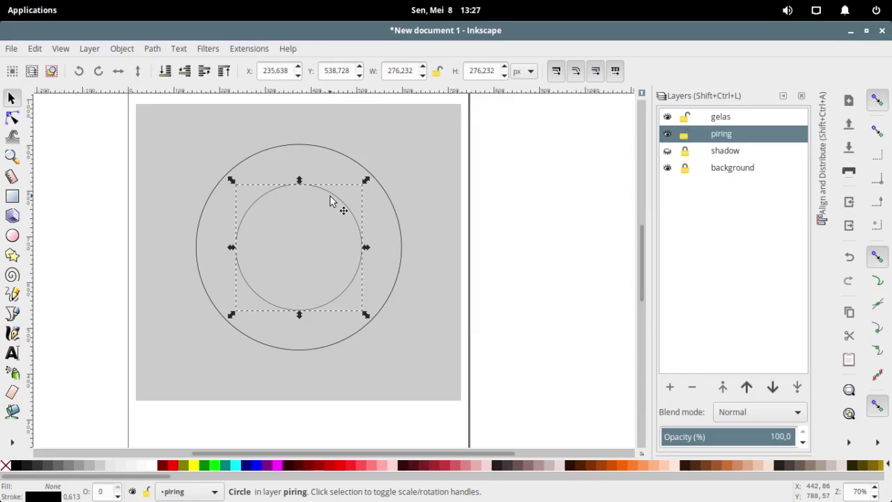
right_click(331, 200)
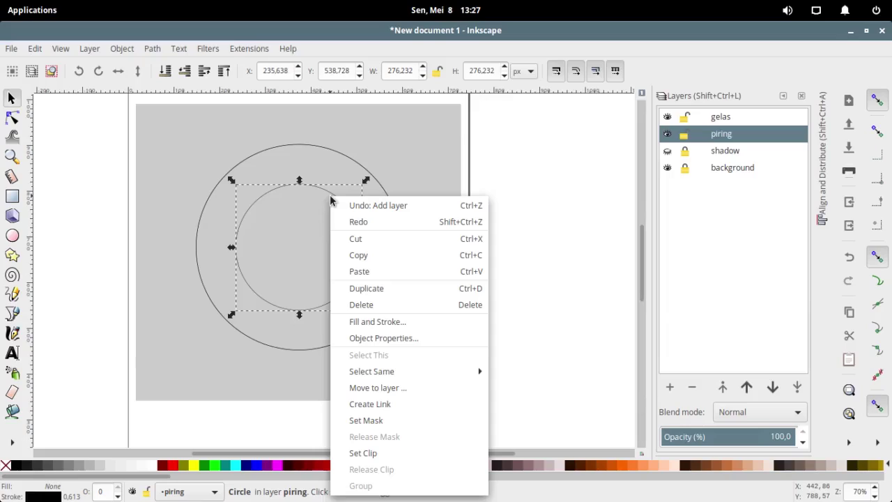
key("Escape")
right_click(330, 200)
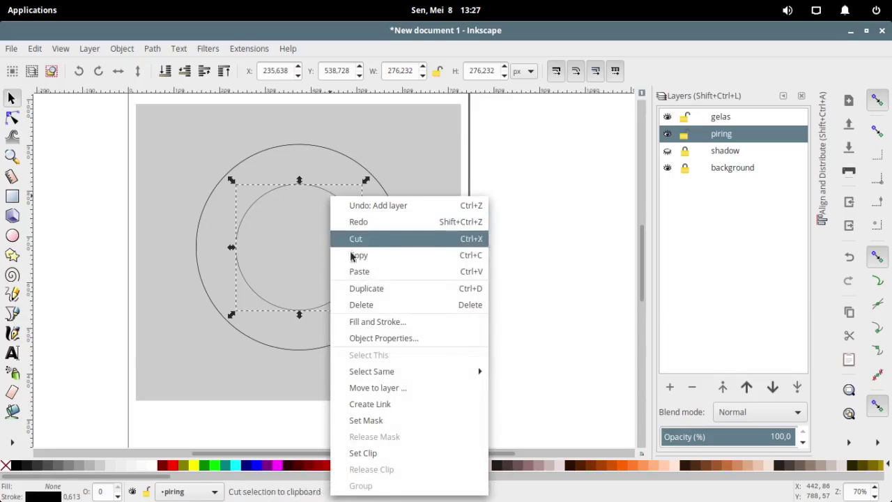
left_click(405, 289)
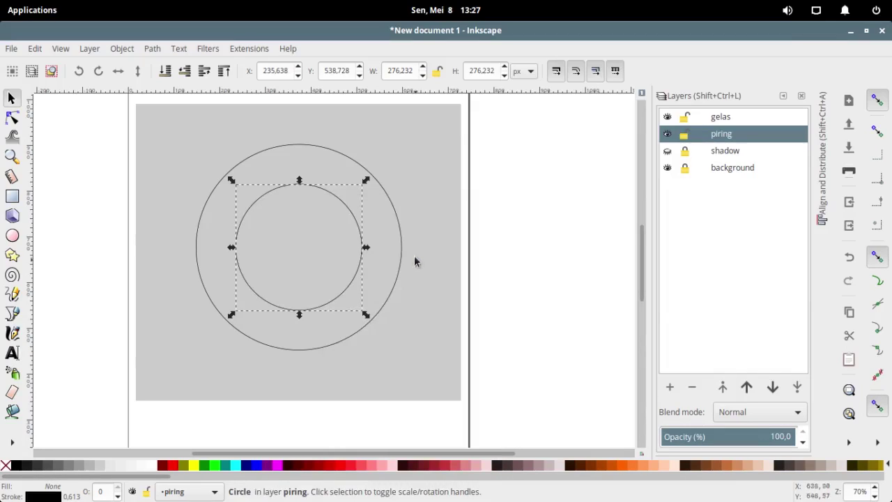
right_click(336, 201)
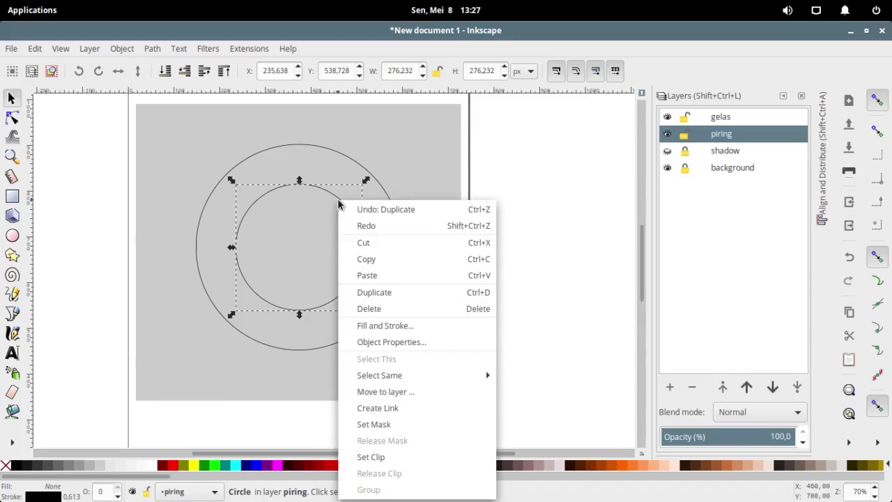
left_click(395, 395)
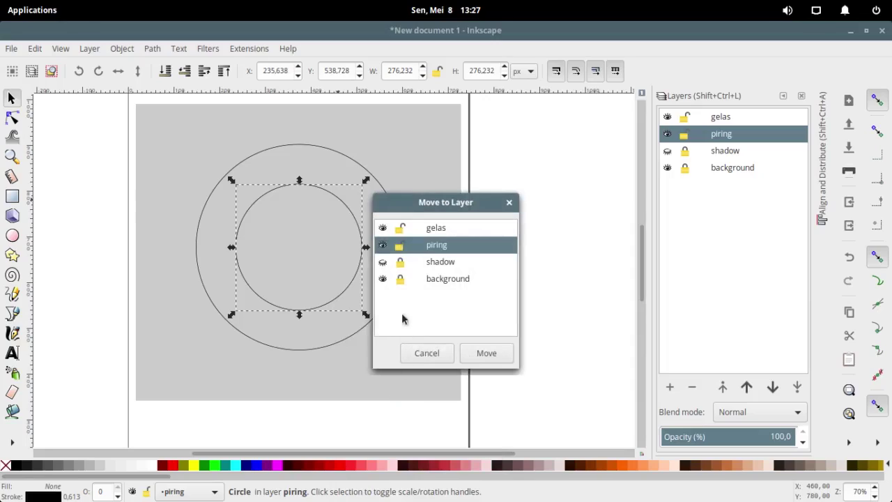
left_click(431, 232)
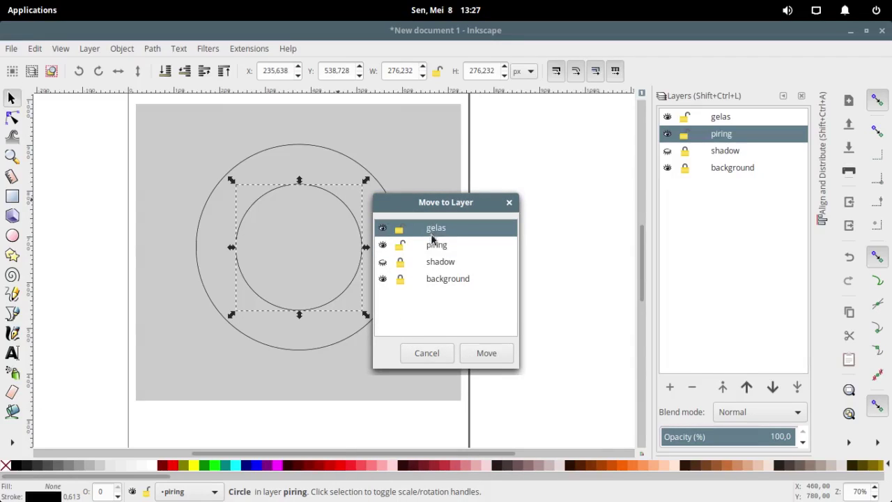
left_click(474, 355)
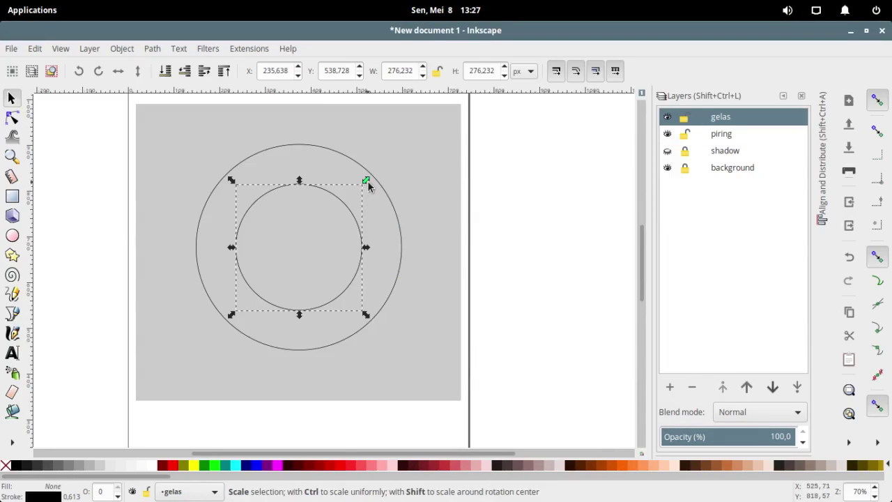
Step: Shrink the gelas cup circle to about 222 px around its centre
left_click_drag(367, 180, 362, 195)
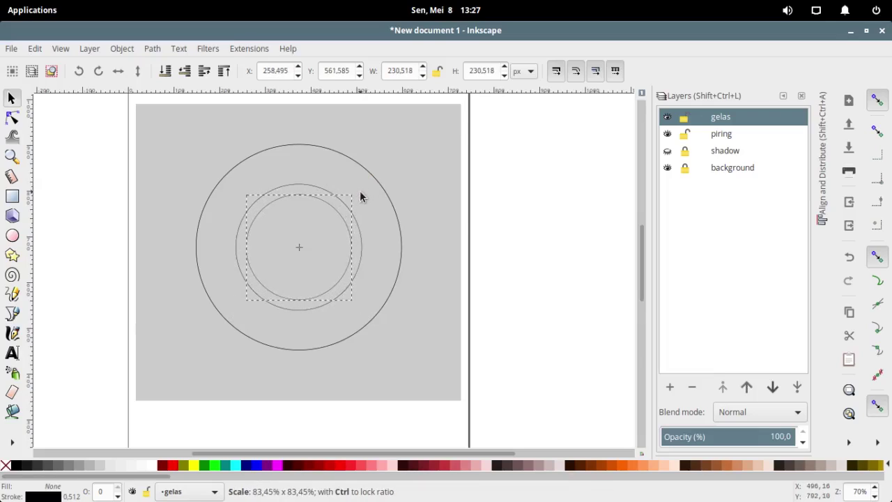
left_click(525, 237)
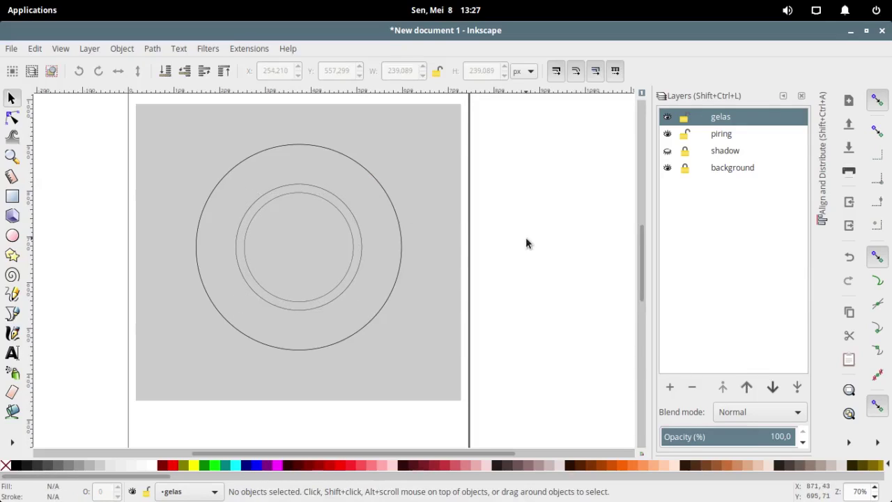
left_click(346, 230)
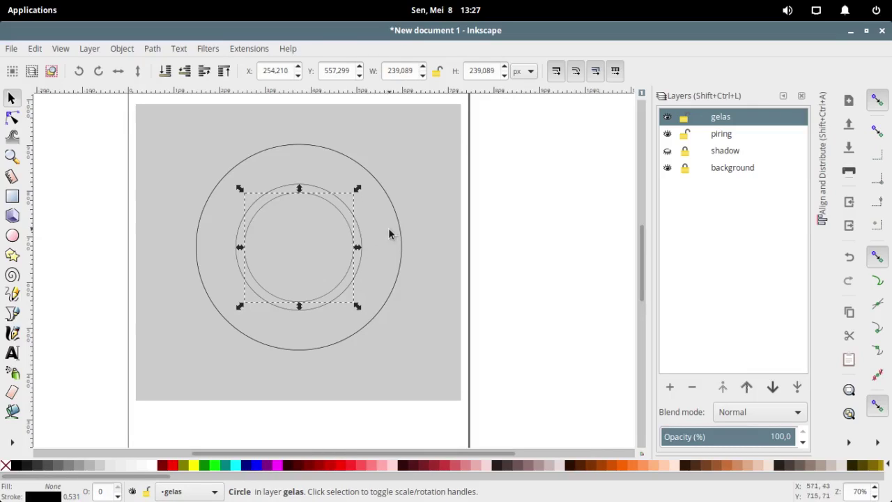
left_click_drag(358, 190, 354, 193)
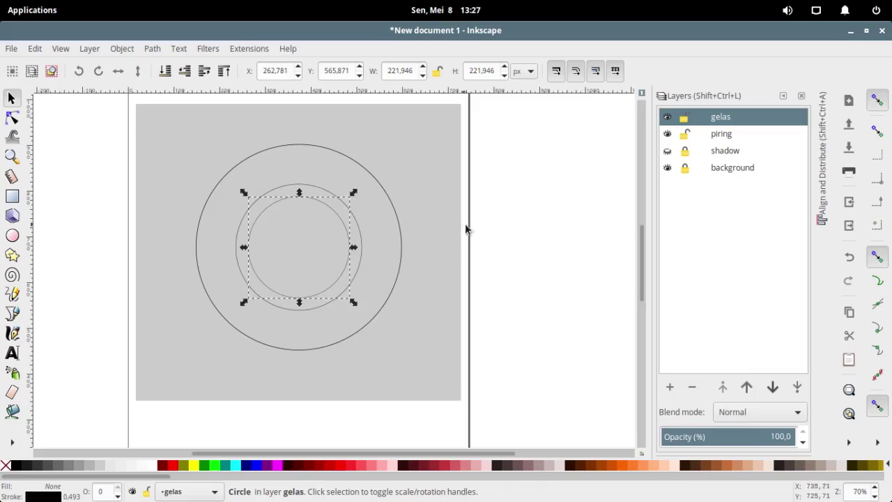
Step: Duplicate the cup circle and shrink the copy to about 190 px wide
right_click(320, 200)
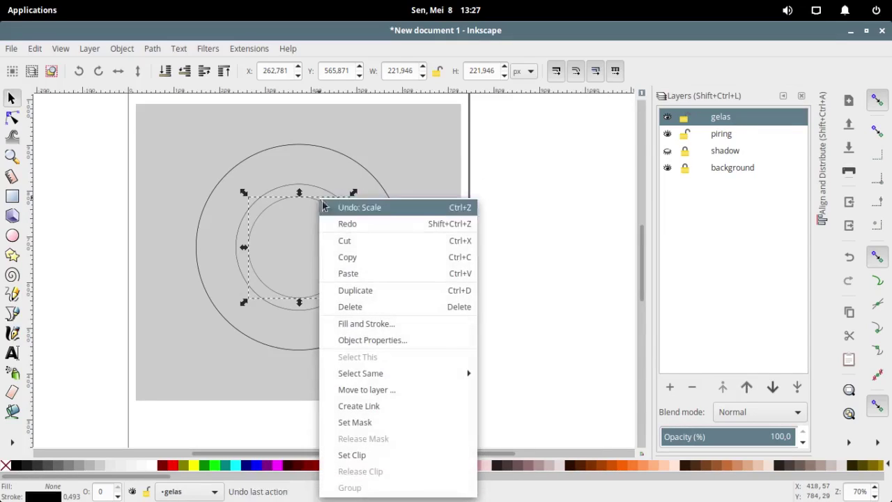
left_click(364, 292)
left_click_drag(354, 193, 350, 201)
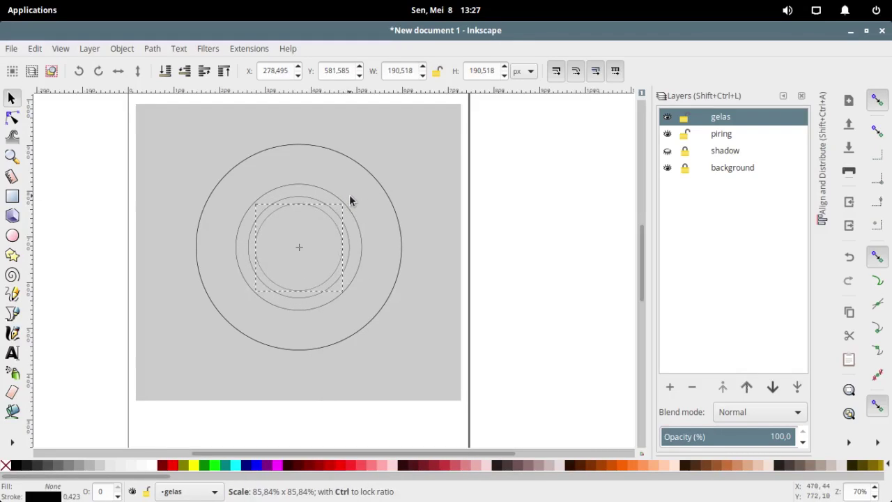
left_click(504, 270)
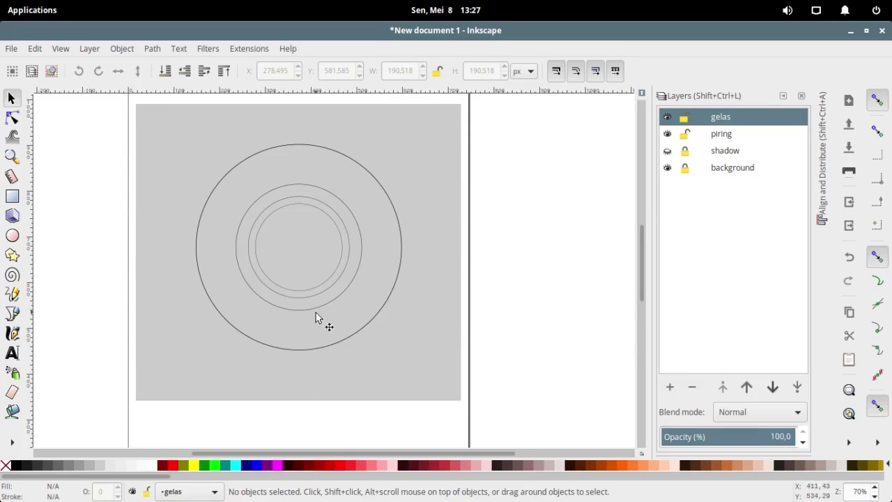
Step: Zoom to 140% and select the innermost 190.518 px circle at X 278.495, Y 581.585
scroll(253, 316, "up", 2)
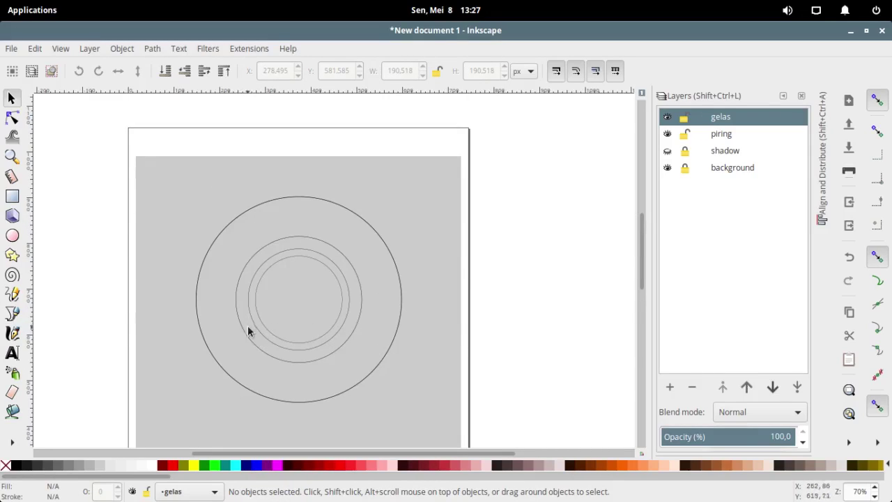
scroll(248, 325, "down", 1)
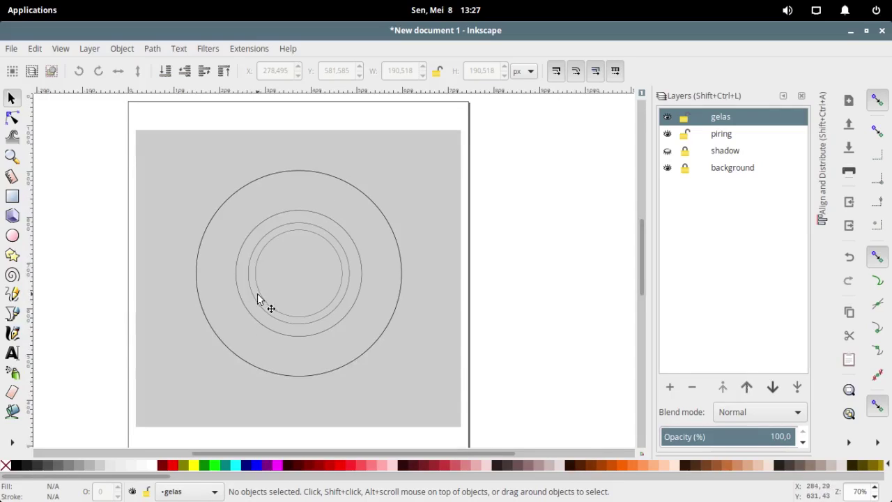
left_click(339, 260)
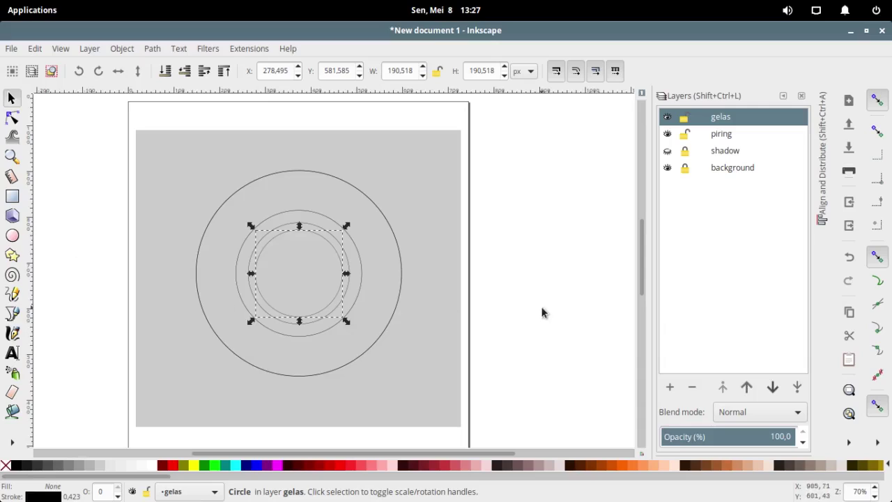
left_click(295, 342)
scroll(269, 336, "up", 1)
scroll(270, 336, "up", 1)
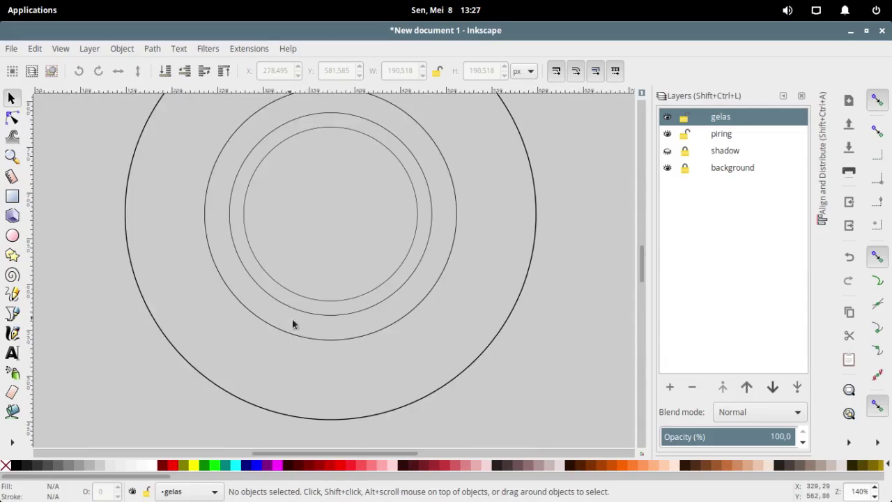
scroll(359, 323, "up", 1)
left_click(364, 321)
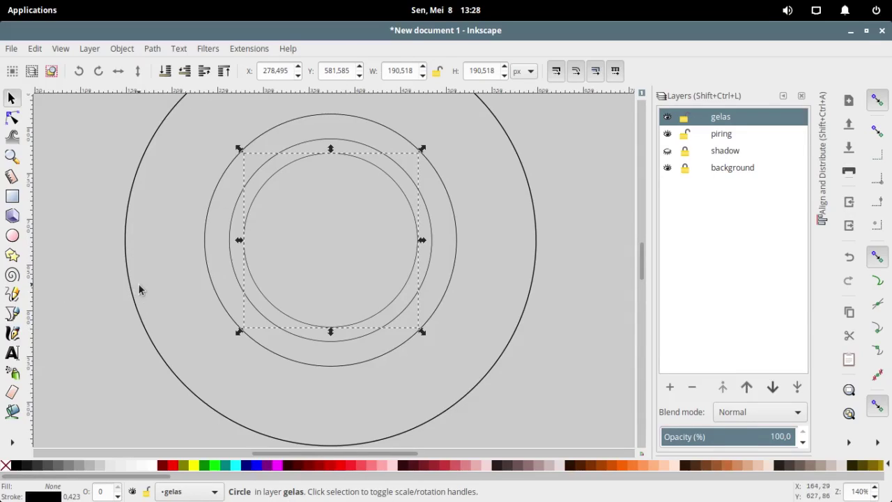
Step: Draw a small rectangle across the bottom edges of the cup circles
left_click(18, 197)
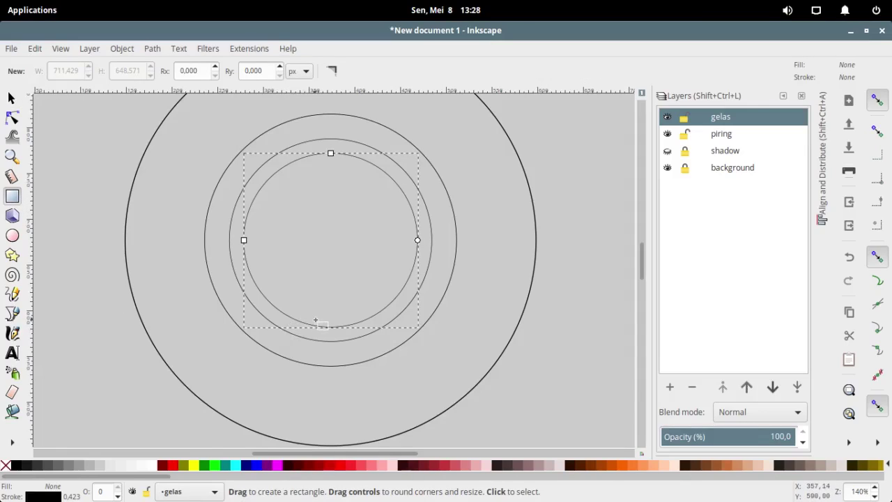
left_click_drag(315, 320, 346, 358)
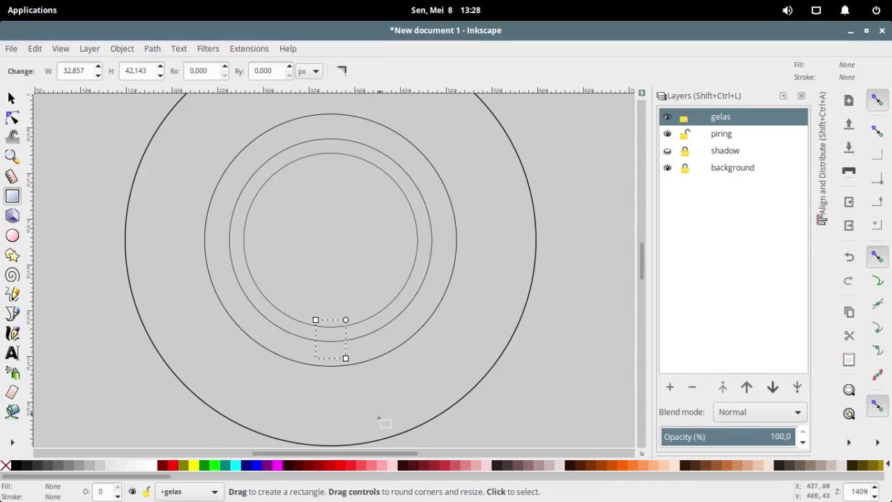
mouse_move(145, 477)
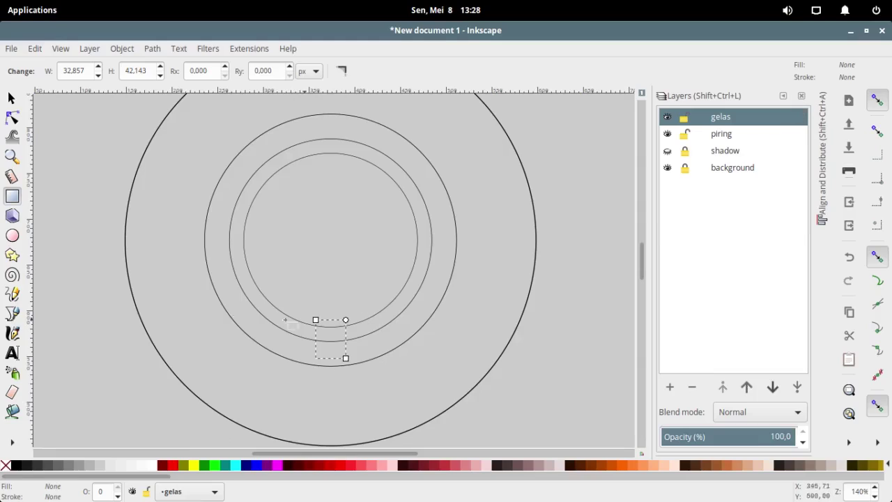
left_click(11, 99)
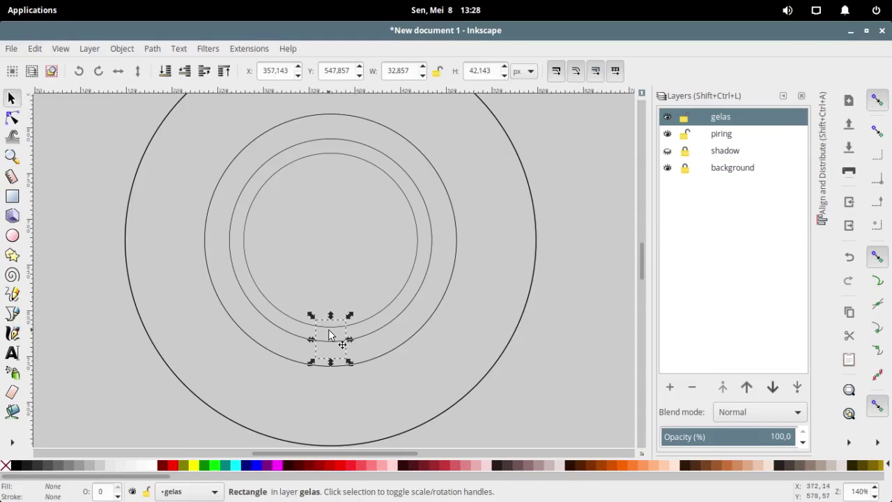
left_click(330, 332)
left_click(330, 342)
left_click(330, 345)
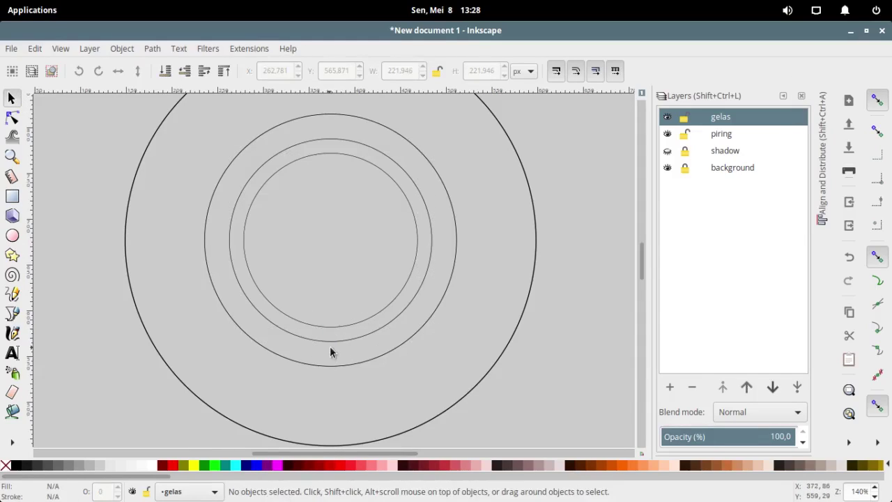
left_click(332, 346)
left_click(360, 373)
scroll(362, 383, "down", 1)
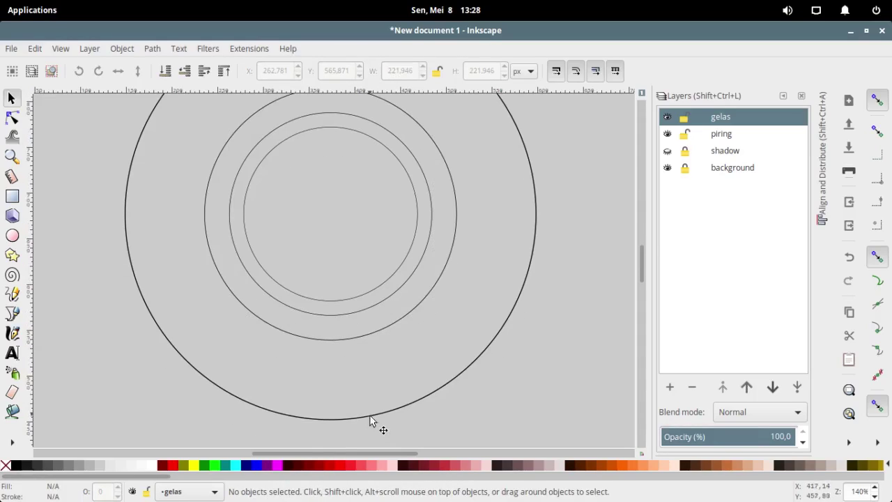
Step: Select the small unfilled rectangle and fill it near-white from the palette
mouse_move(396, 442)
left_mouse_down()
mouse_move(289, 275)
mouse_move(258, 271)
left_mouse_up()
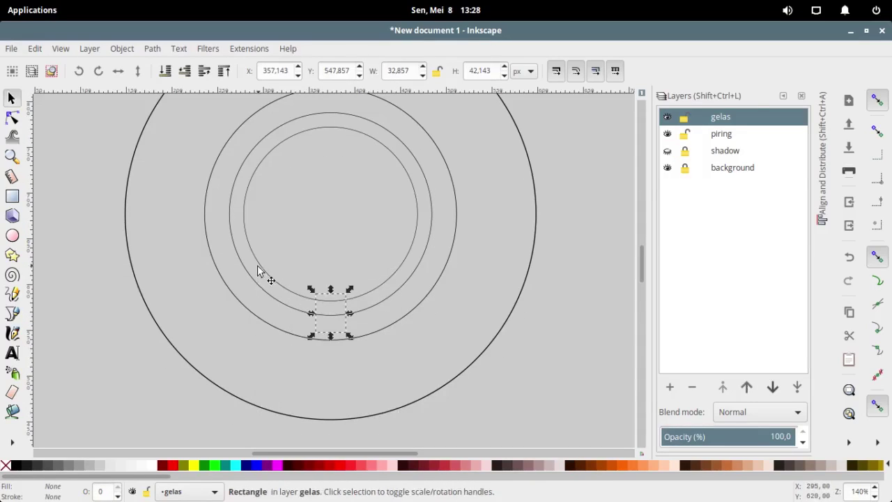
left_click(330, 298)
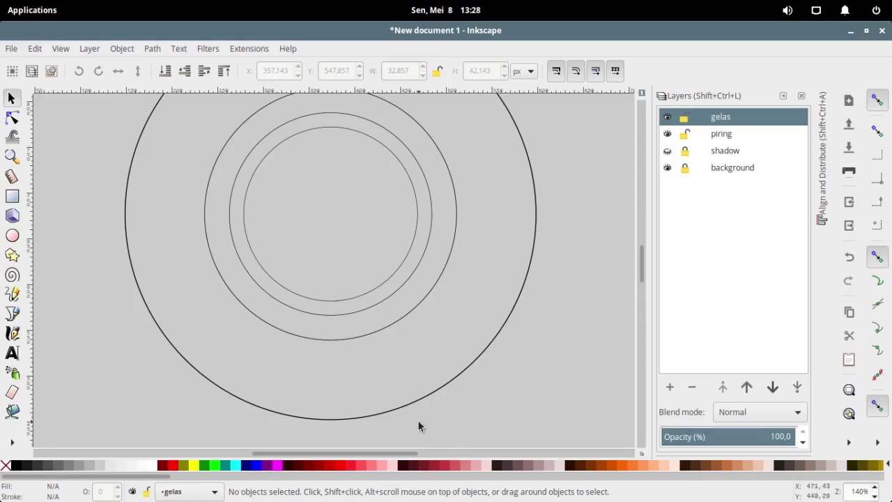
left_click_drag(419, 422, 270, 273)
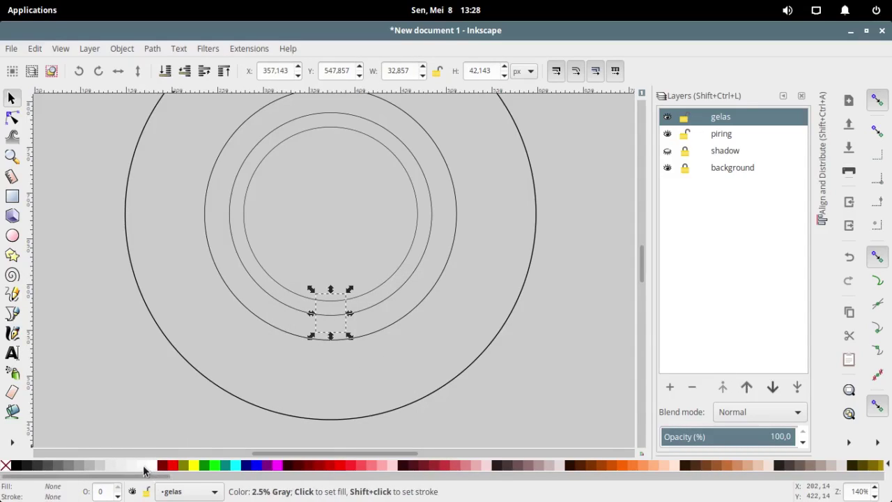
left_click(144, 467)
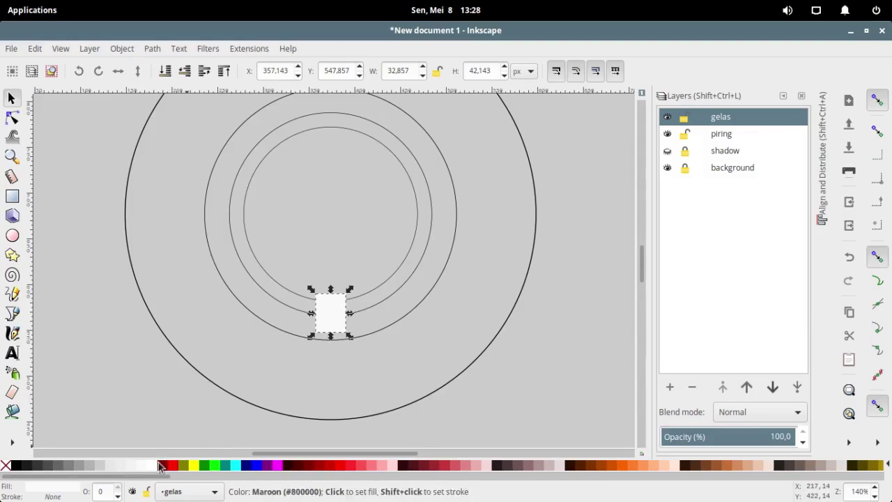
Step: Set Rectangle tool preferences to 'This tool's own style' for new rectangles
key("r")
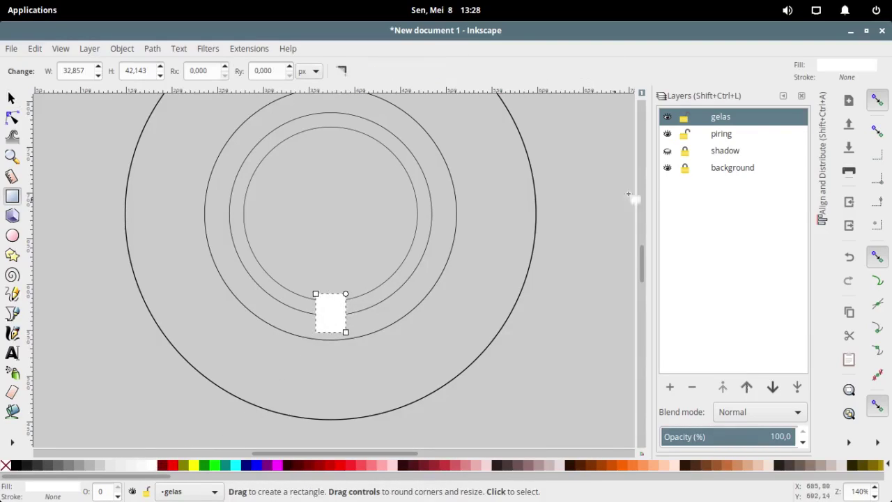
left_click(851, 78)
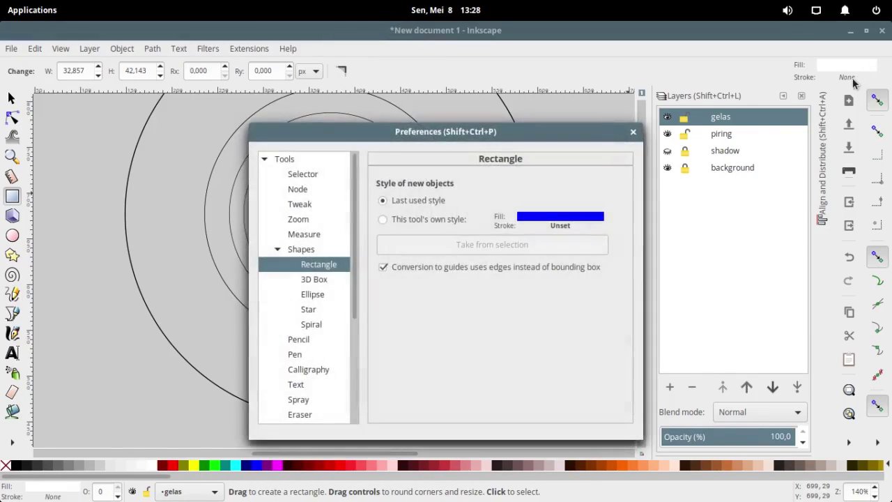
left_click(429, 222)
left_click(633, 131)
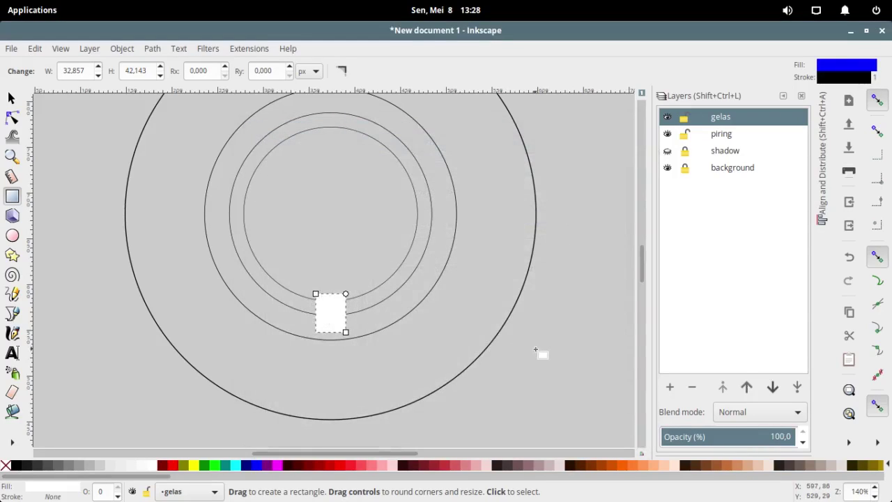
left_click(11, 99)
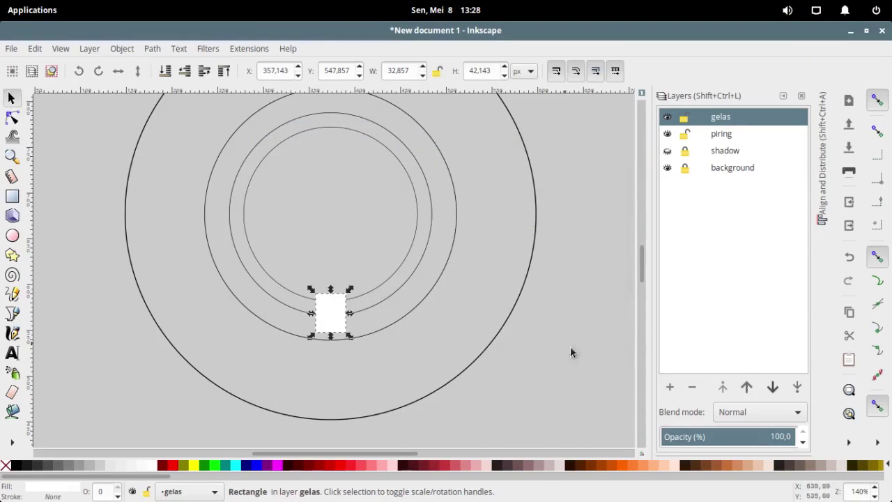
left_click(450, 342)
left_click(330, 313)
key("r")
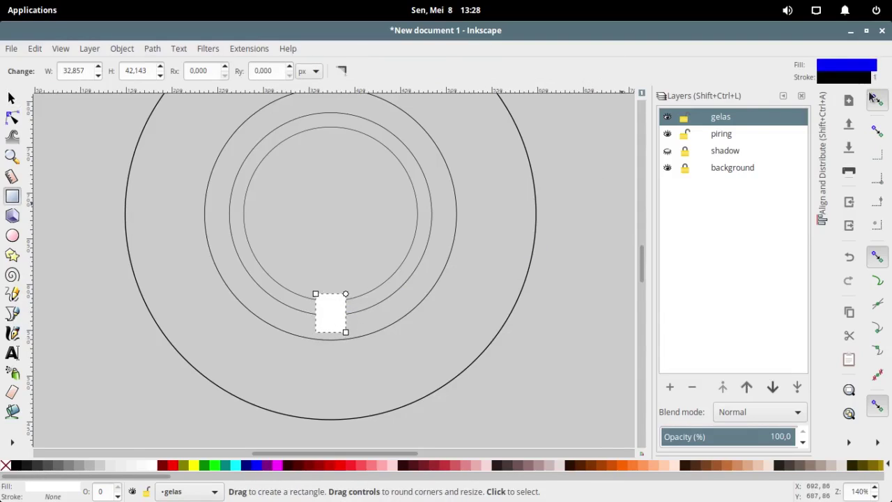
scroll(331, 334, "up", 3)
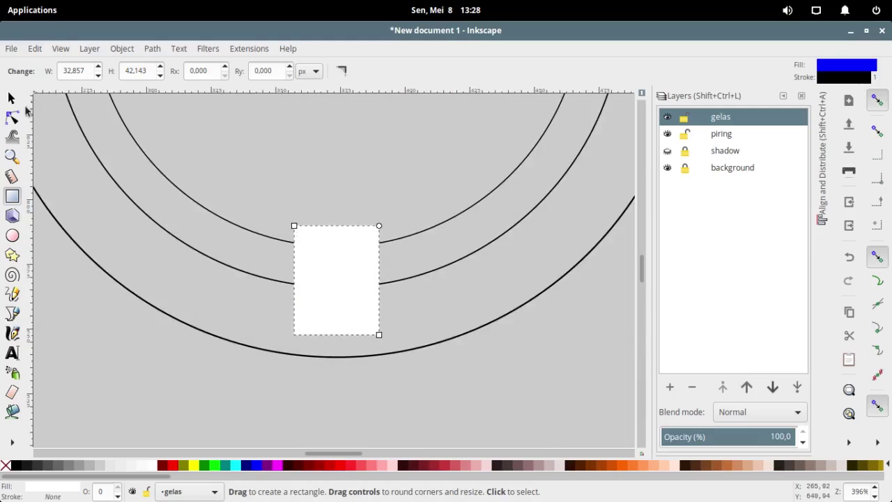
Step: Open Fill and Stroke and shift the white rectangle slightly left
left_click(11, 98)
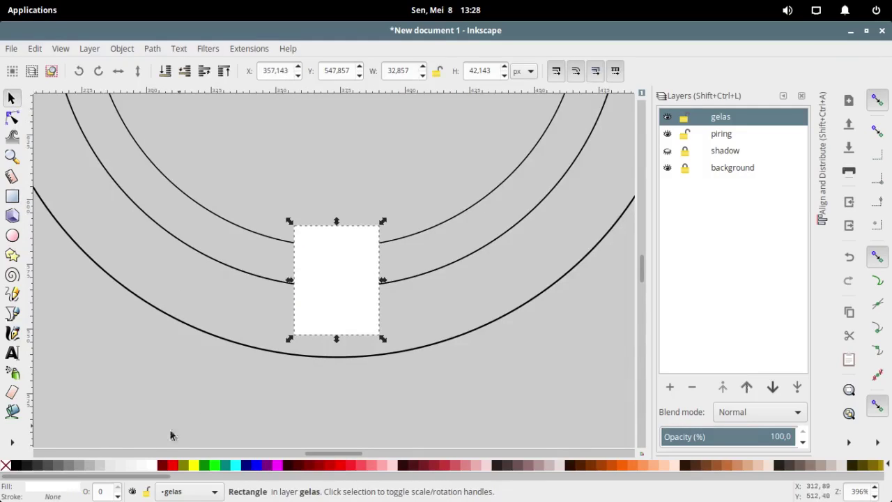
left_click(41, 497)
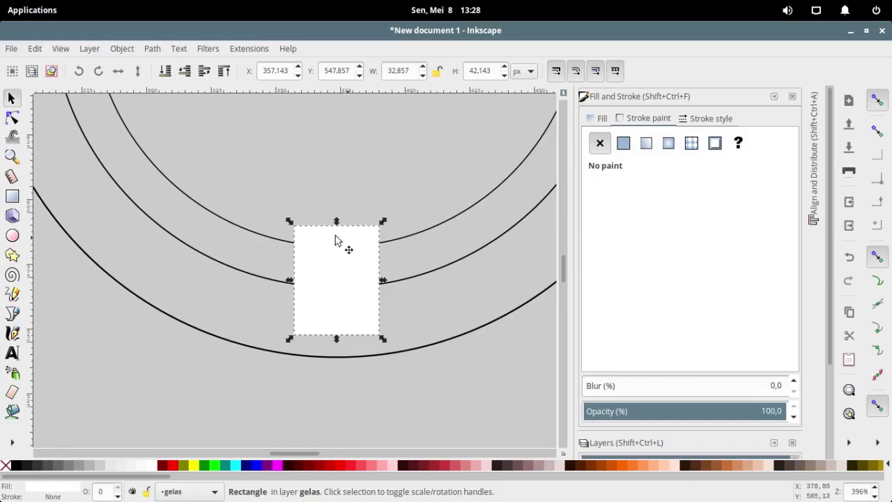
mouse_move(344, 232)
left_mouse_down()
mouse_move(363, 218)
mouse_move(335, 246)
left_mouse_up()
key("Escape")
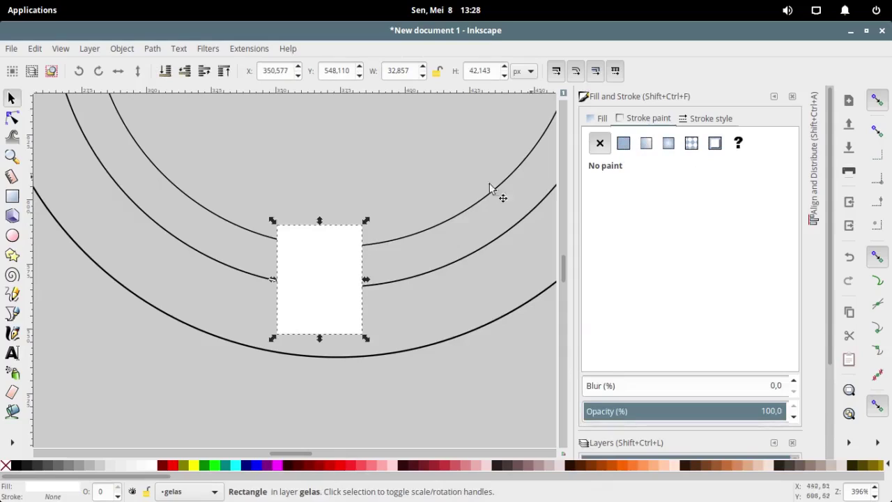
Step: Give the white rectangle a thin black stroke, then close Fill and Stroke
left_click(654, 120)
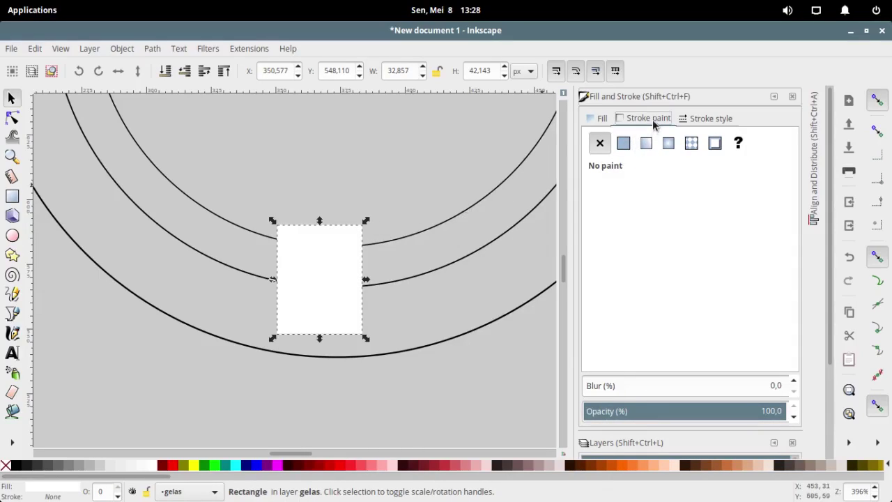
left_click(714, 143)
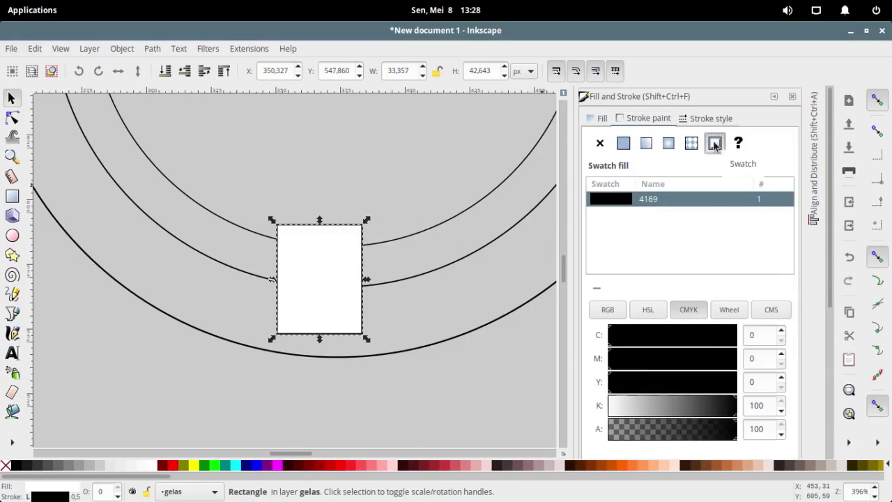
left_click(390, 203)
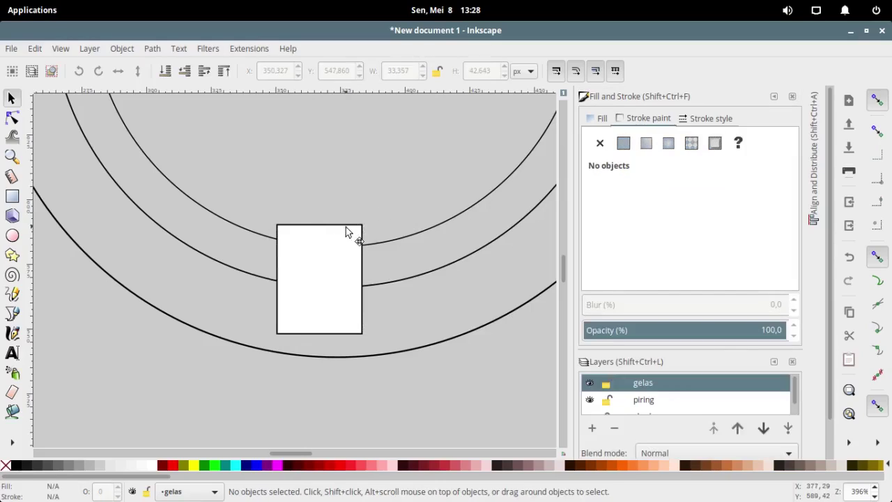
left_click(346, 228)
left_click(774, 96)
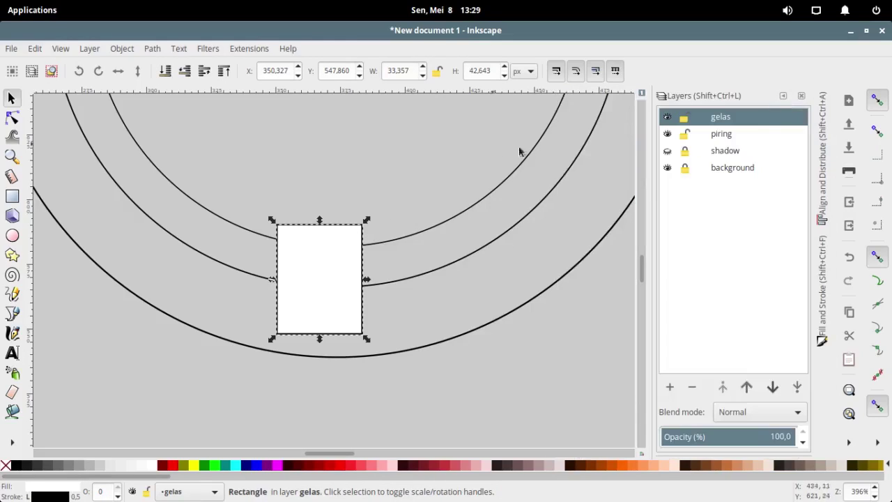
left_click(435, 206)
left_click(330, 261)
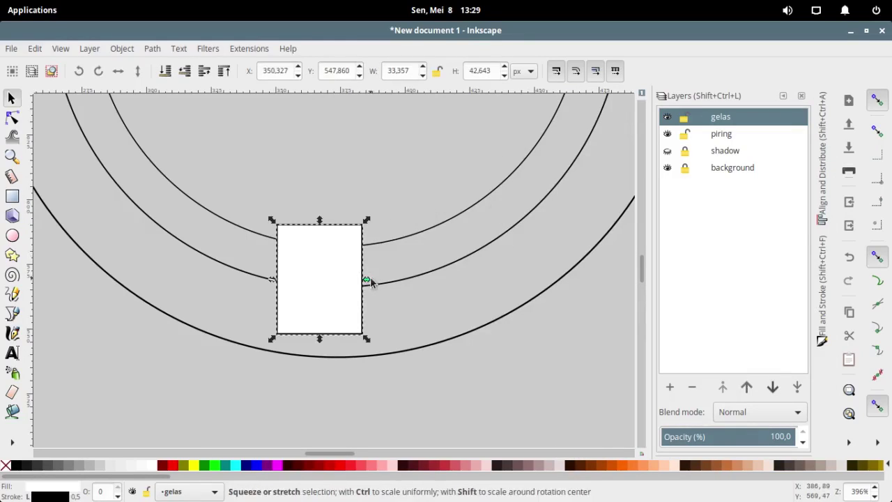
Step: Resize the rectangle into a narrower, taller bar across the cup rims
mouse_move(367, 278)
left_mouse_down()
mouse_move(319, 282)
mouse_move(355, 292)
left_mouse_up()
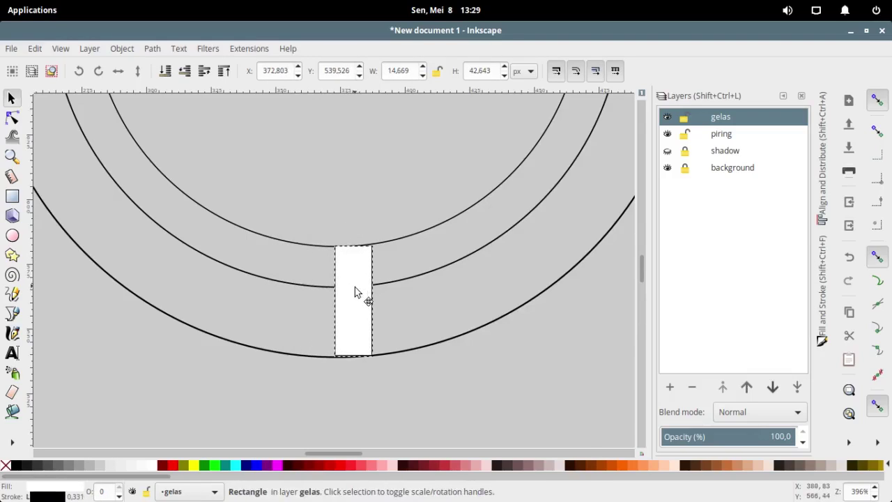
scroll(356, 284, "down", 2, "ctrl")
scroll(359, 295, "up", 2)
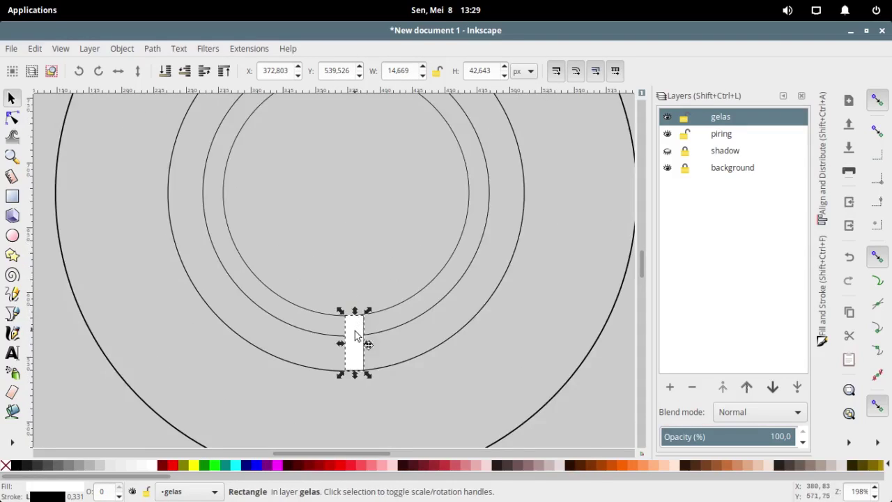
mouse_move(355, 337)
left_mouse_down()
mouse_move(373, 352)
mouse_move(337, 334)
mouse_move(317, 342)
left_mouse_up()
scroll(373, 352, "up", 2, "ctrl")
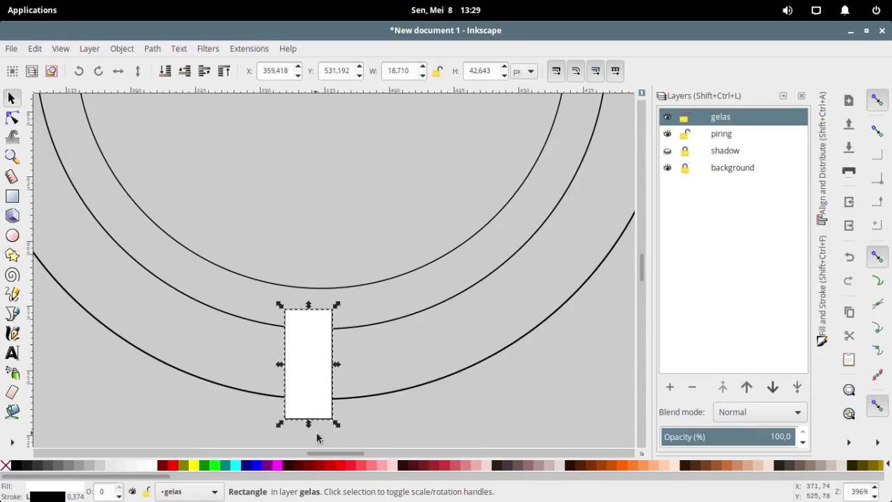
left_click_drag(309, 424, 308, 442)
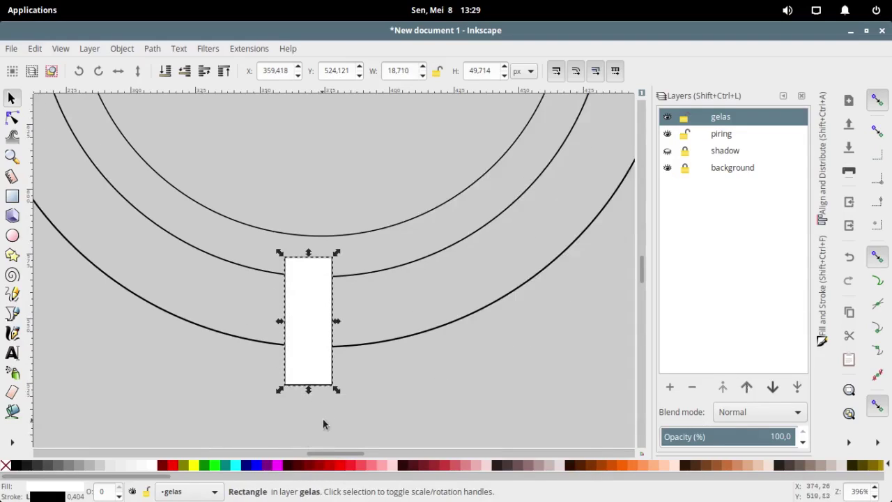
left_click_drag(336, 389, 346, 403)
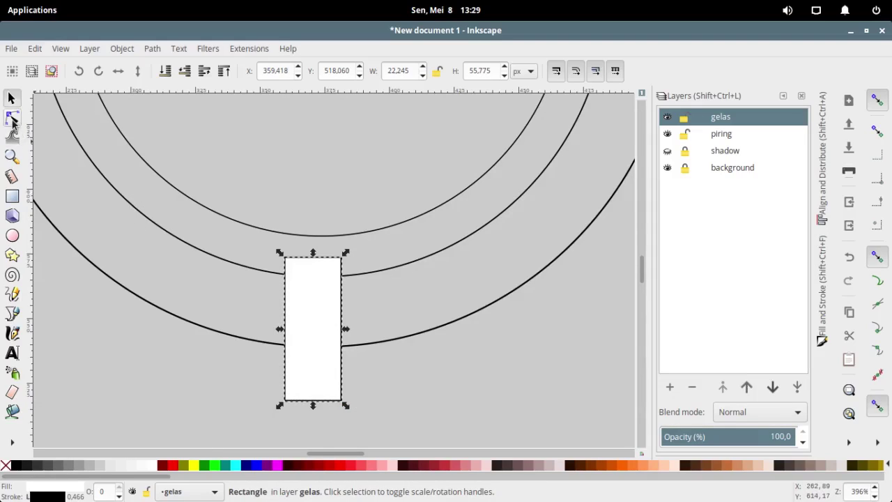
Step: Round the rectangle's corners to Ry about 9, forming a 22.245 × 55.775 px pill
left_click(12, 197)
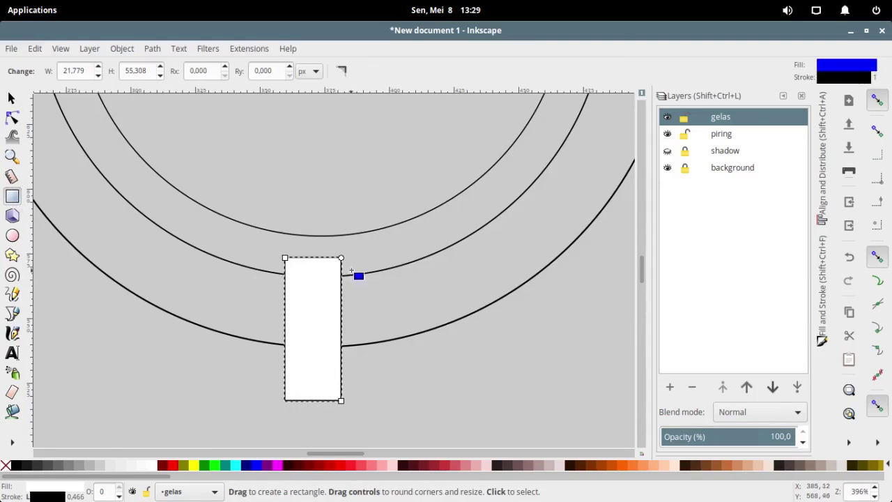
left_click_drag(341, 257, 326, 280)
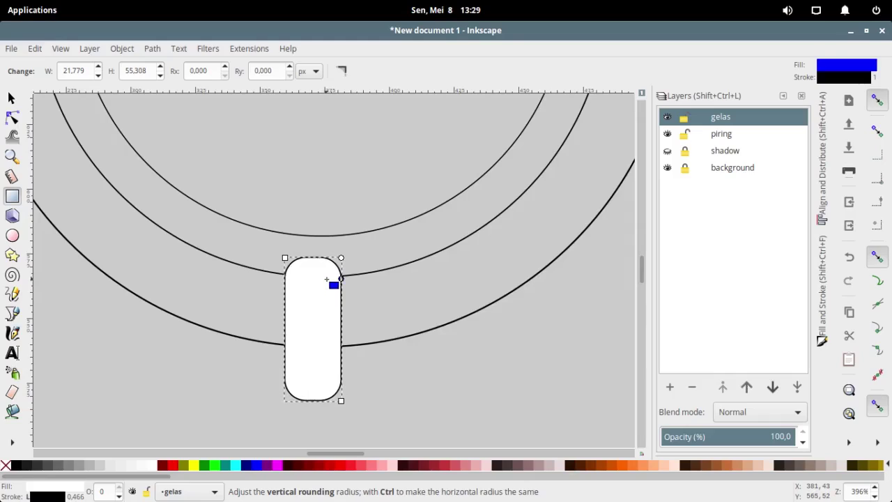
left_click_drag(325, 279, 325, 280)
left_click(10, 98)
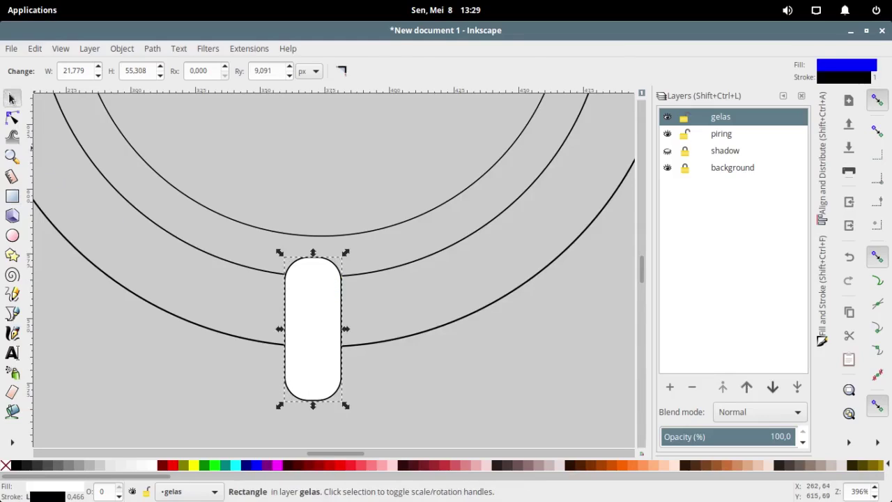
left_click(395, 268)
left_click(335, 296)
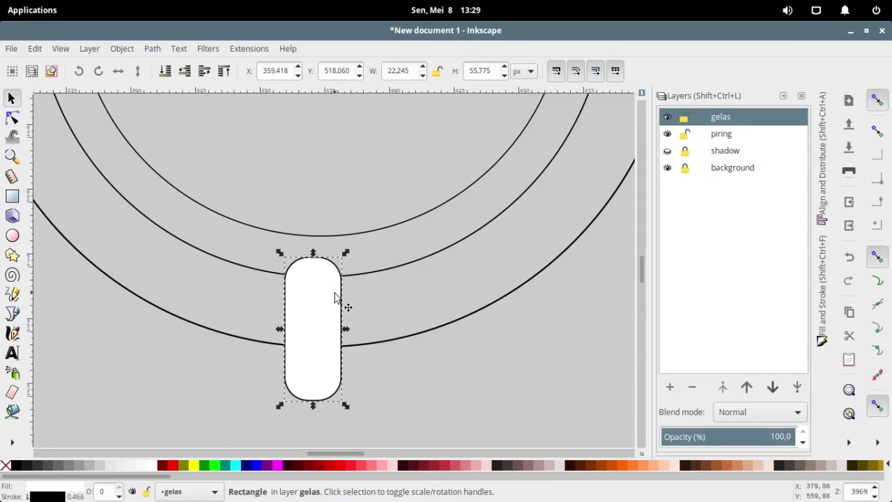
scroll(335, 299, "down", 2, "ctrl")
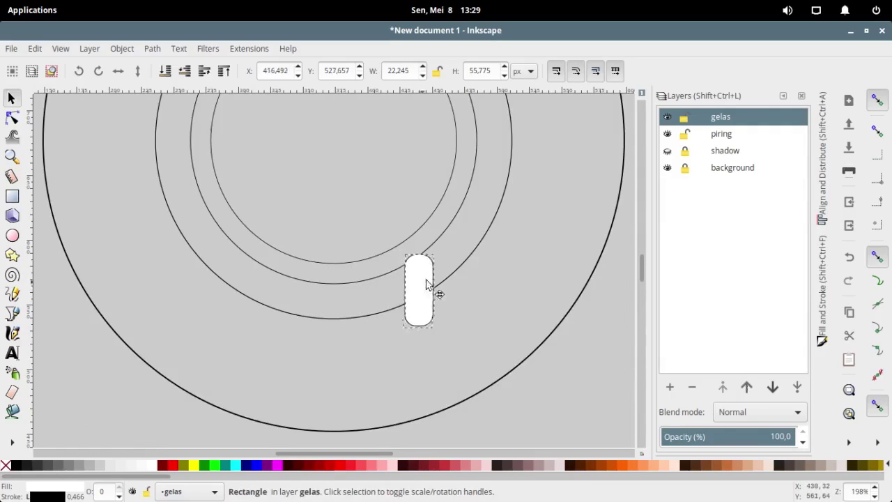
Step: Rotate the pill about 45° onto the ring's lower right, then Shift-select the ring circle
left_click_drag(330, 307, 472, 248)
scroll(471, 247, "down", 1, "ctrl")
scroll(473, 246, "up", 4)
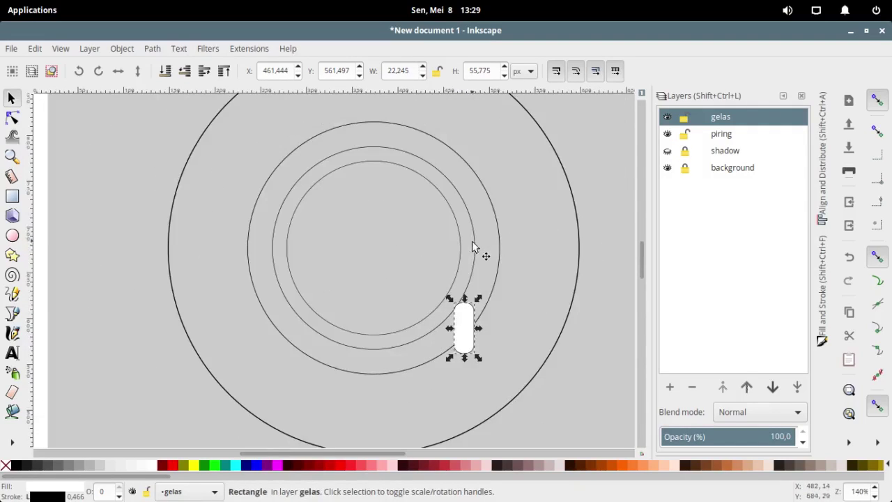
left_click_drag(465, 316, 445, 300)
left_click(457, 317)
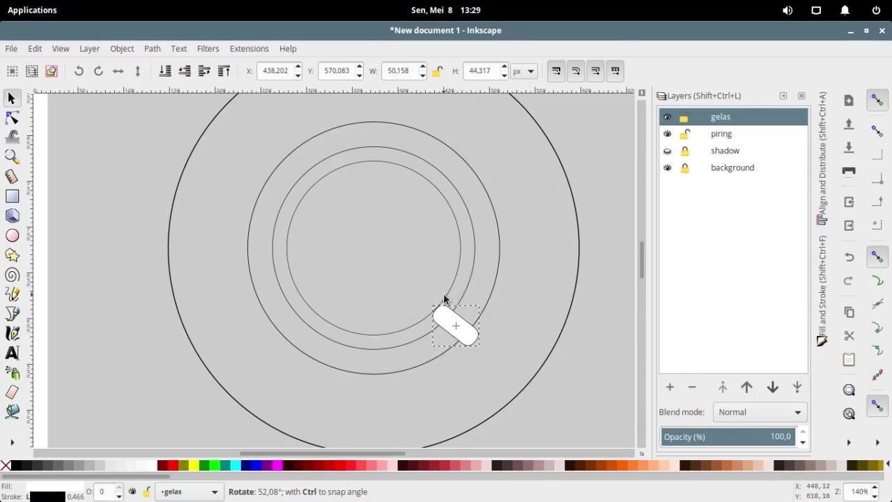
key("Escape")
left_click_drag(456, 332, 461, 329)
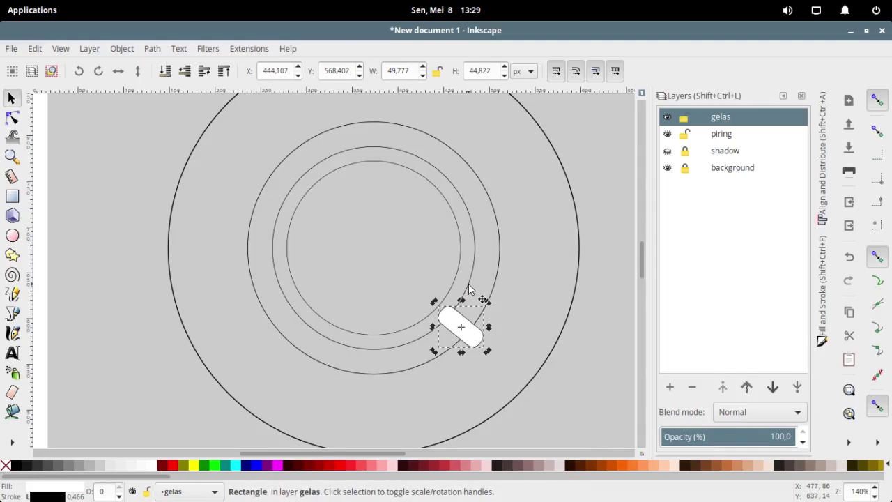
left_click(469, 290)
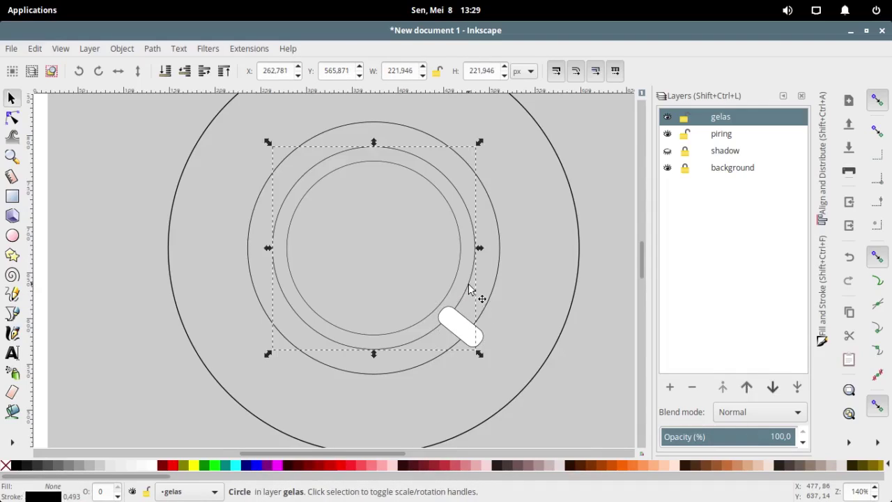
left_click(483, 342)
left_click(483, 341)
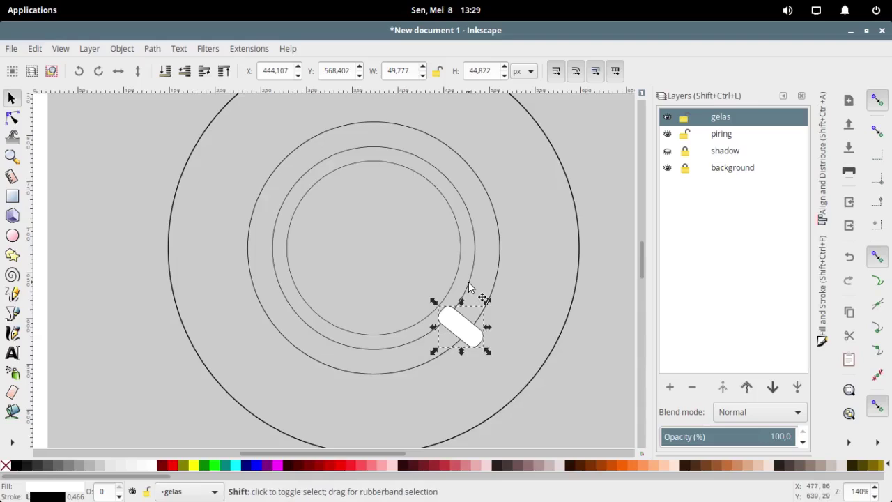
left_click(469, 285, "shift")
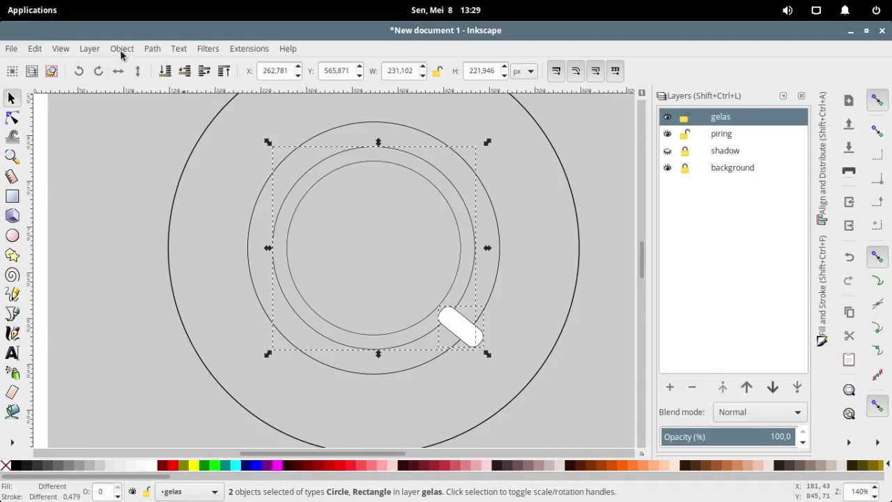
Step: Union the ring circle and angled pill into a single 11-node cup outline path
left_click(153, 48)
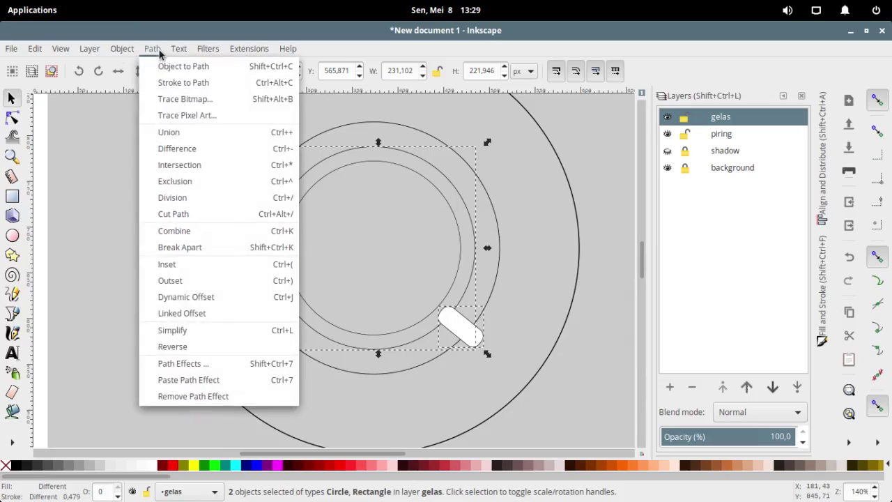
left_click(173, 138)
left_click(535, 304)
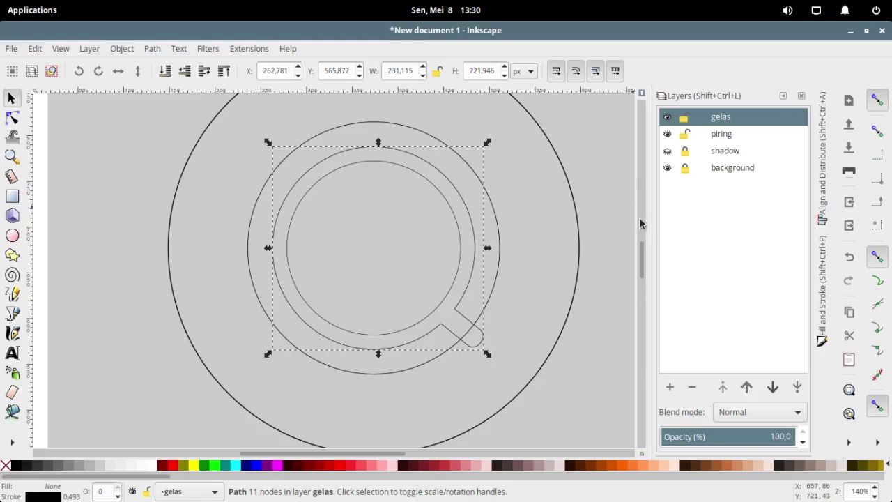
left_click(783, 96)
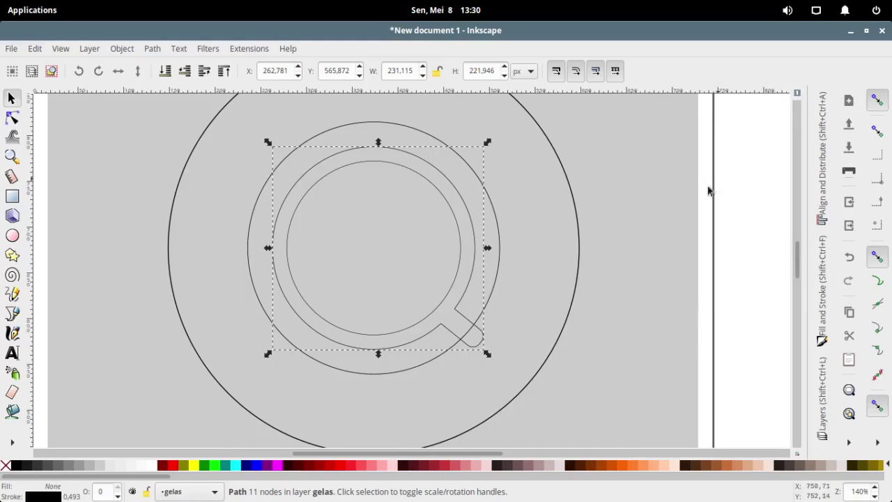
scroll(525, 260, "up", 1)
left_click(454, 255)
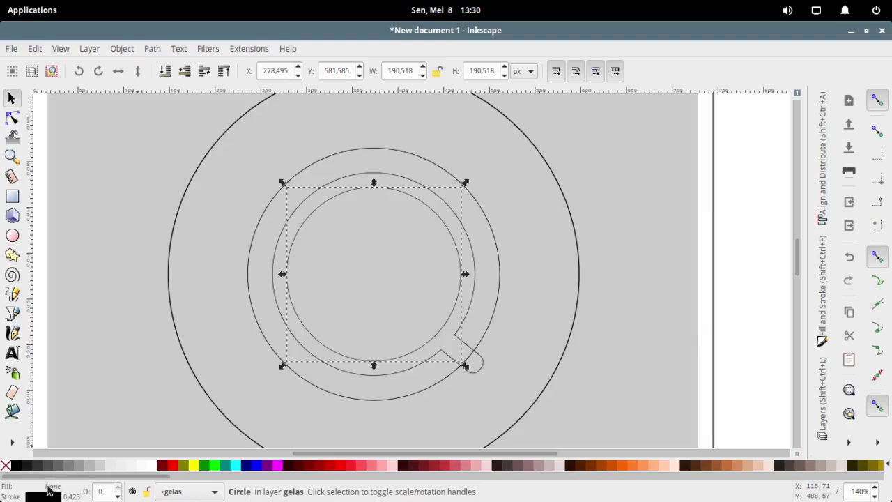
Step: Give the innermost circle a flat fill, trying palette browns before settling on #502d16
left_click(821, 334)
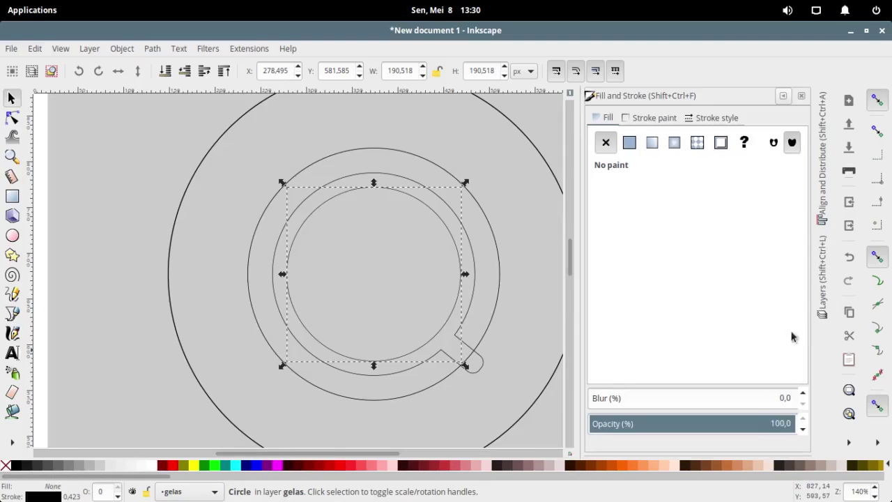
right_click(57, 490)
left_click(106, 296)
left_click(412, 465)
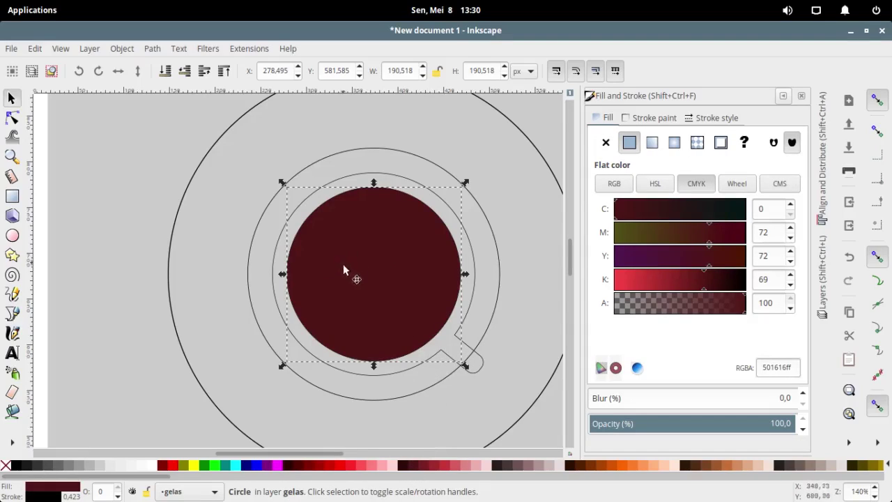
left_click(578, 466)
left_click(587, 468)
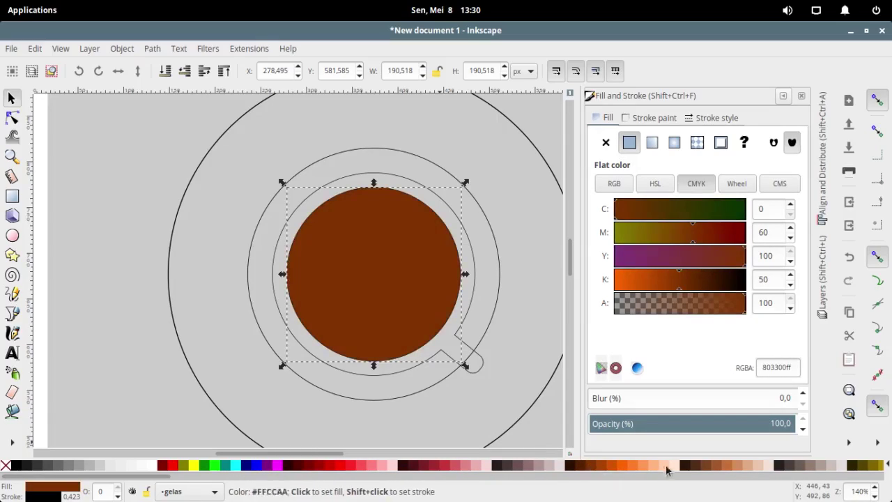
left_click(695, 469)
left_click(703, 471)
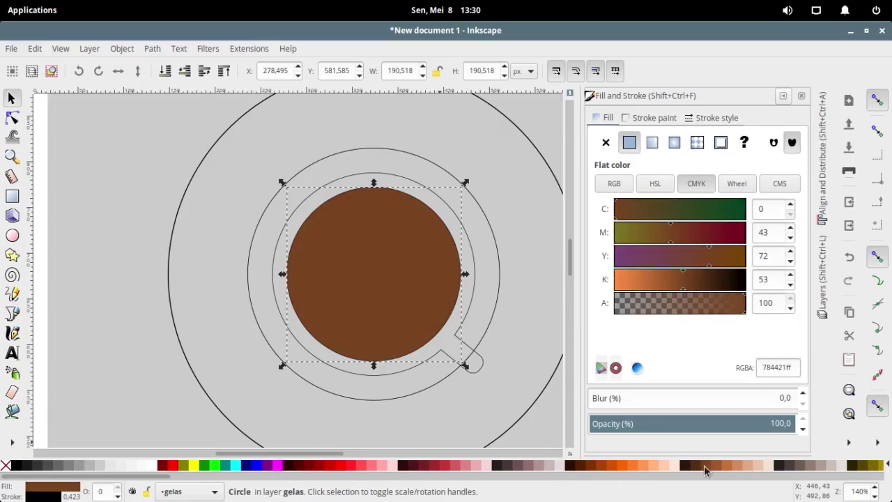
left_click(695, 469)
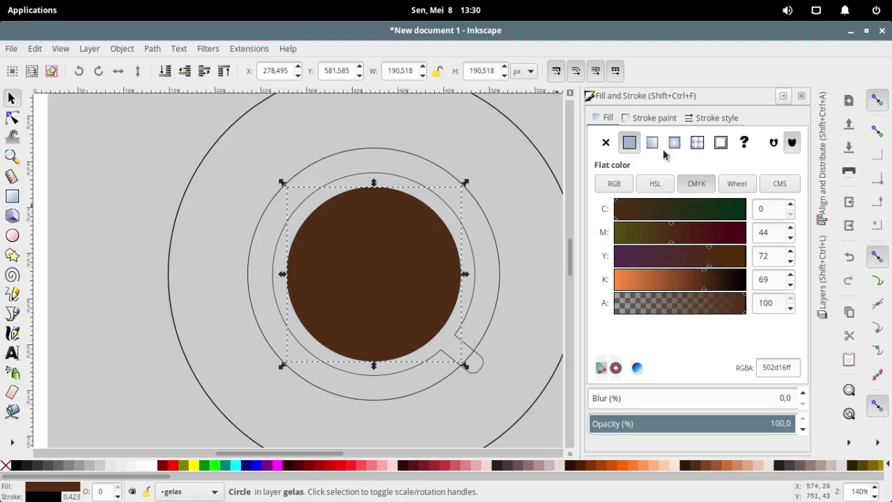
Step: Change the inner circle's fill to RGBA 602d02 with alpha at 100
left_click(723, 143)
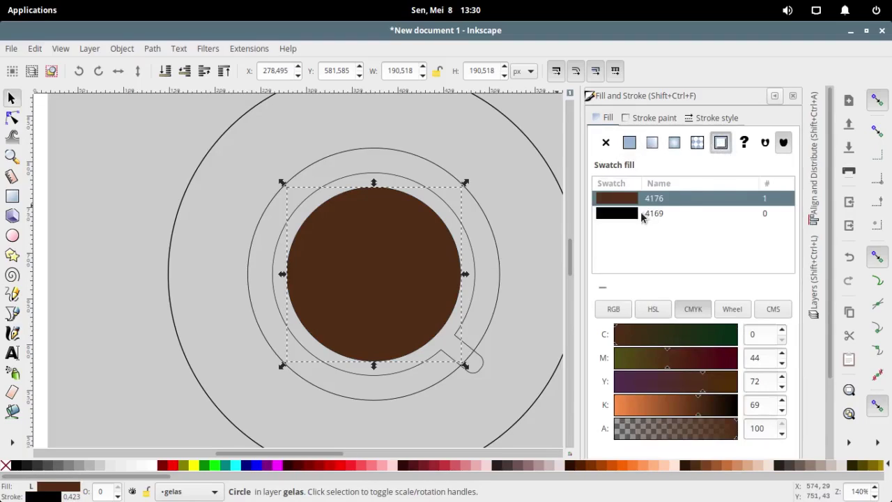
left_click(654, 198)
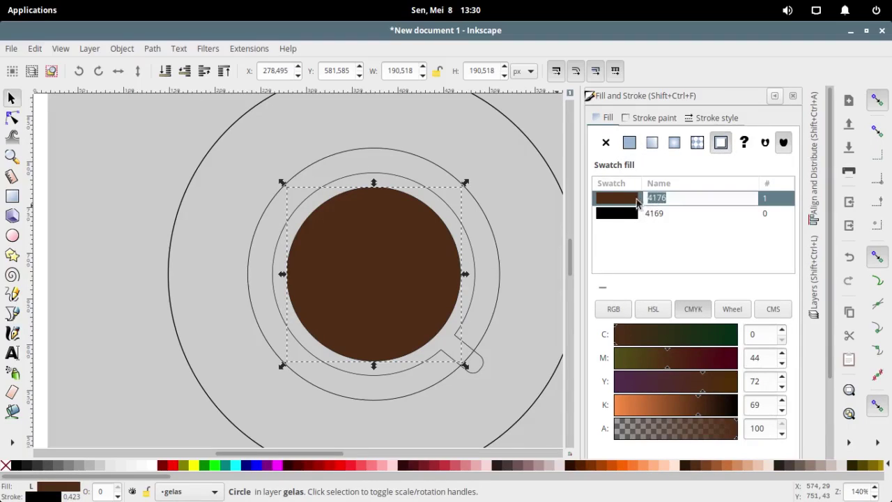
left_click(630, 201)
scroll(742, 326, "down", 3)
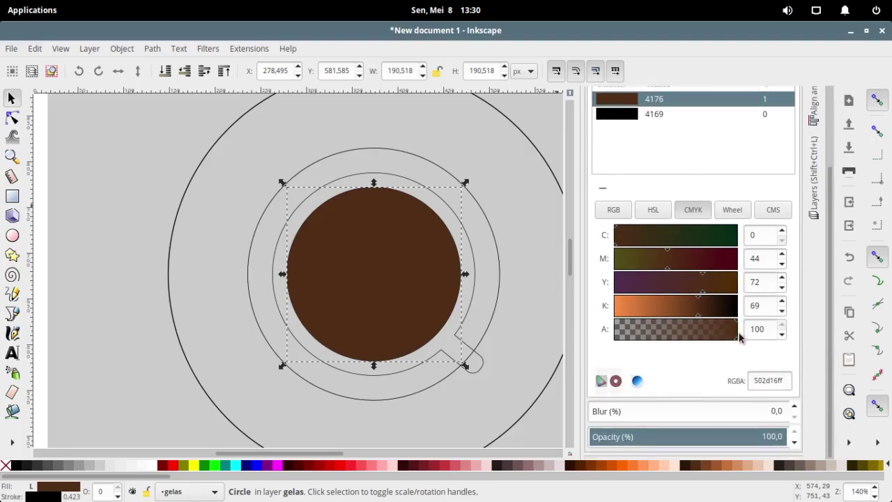
double_click(765, 381)
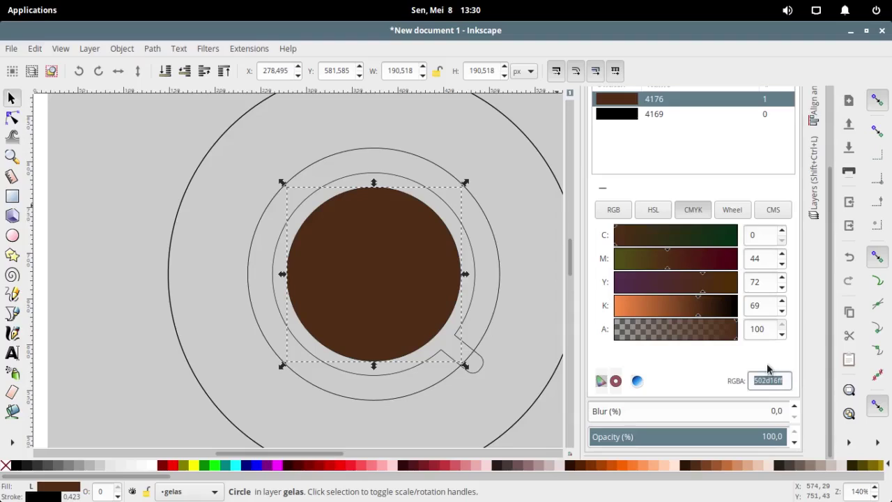
type("60")
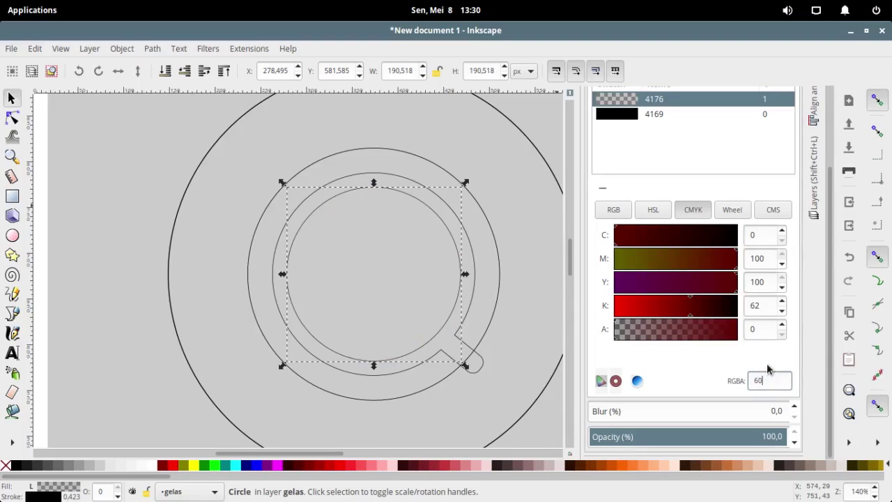
type("2d02")
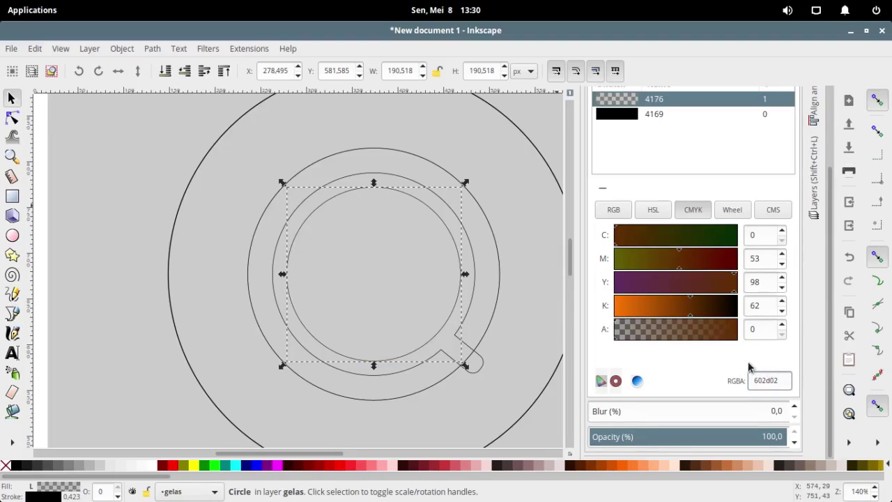
key("Tab")
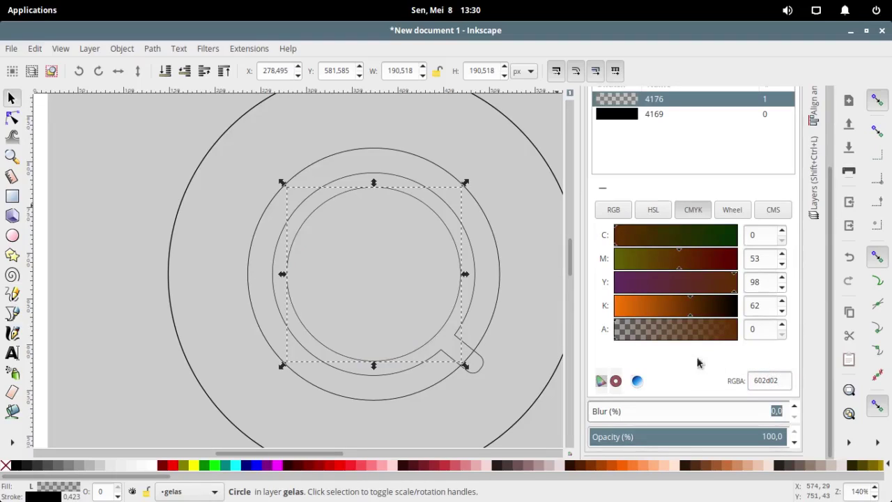
left_click_drag(633, 340, 767, 347)
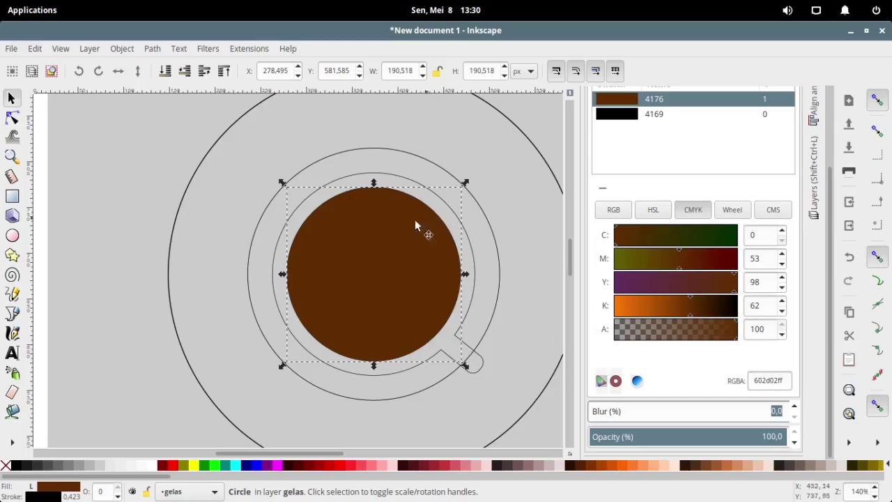
Step: Fill the cup outline white and give the saucer circle a dark red palette fill
left_click(472, 251)
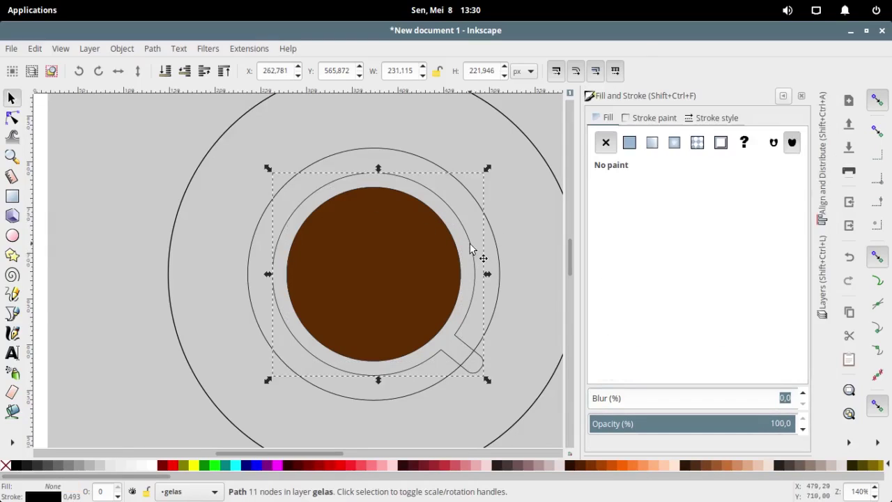
left_click(157, 466)
left_click(157, 466)
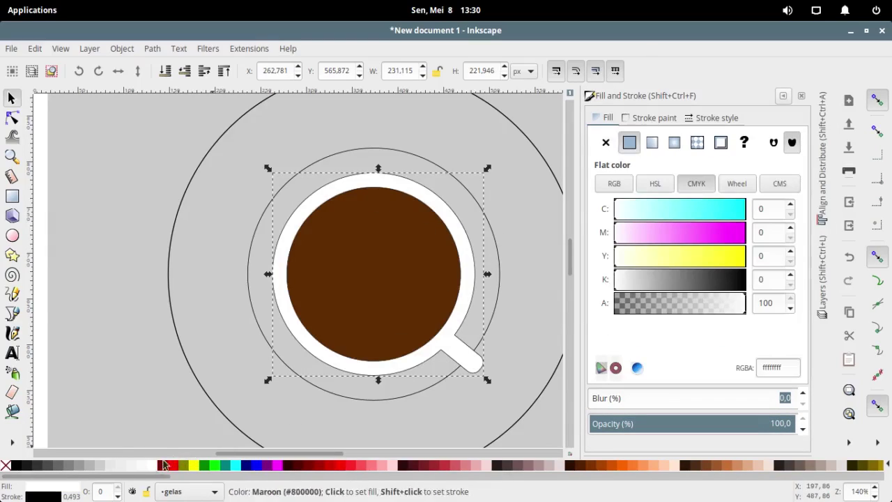
left_click(490, 229)
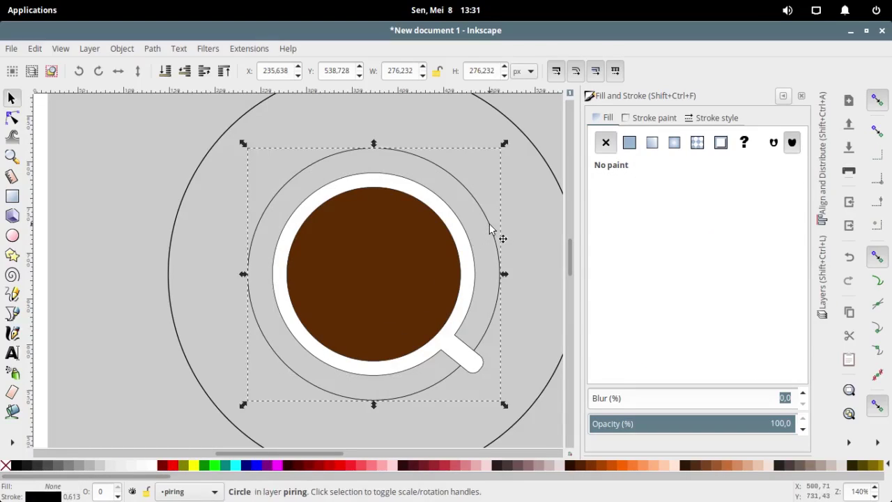
left_click(416, 466)
left_click(421, 467)
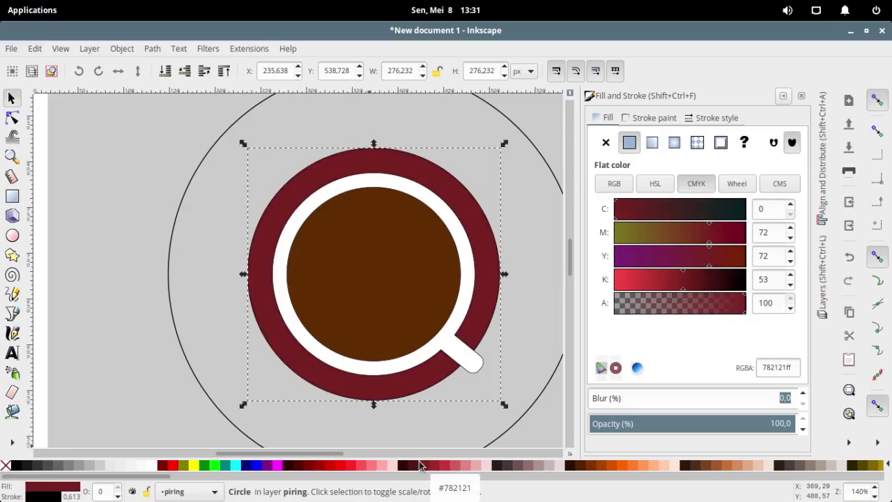
Step: Set the saucer fill to RGBA d43630 at full opacity
left_click(720, 143)
scroll(805, 338, "down", 3)
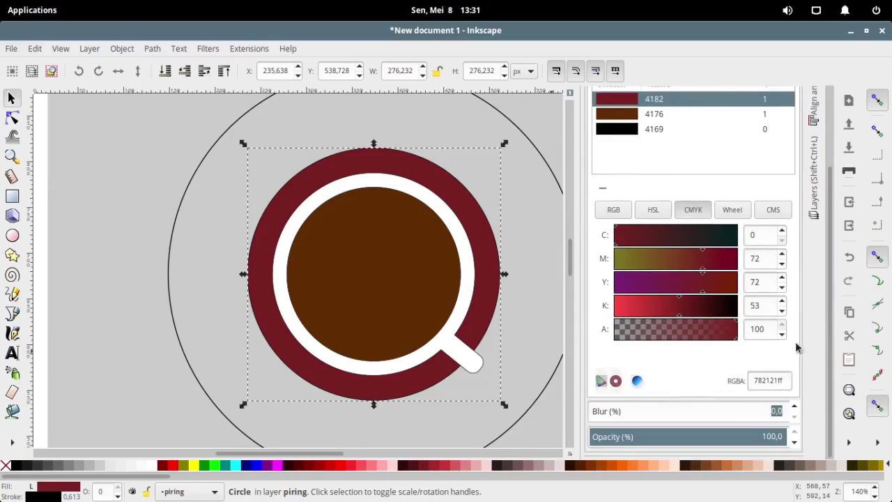
left_click(777, 383)
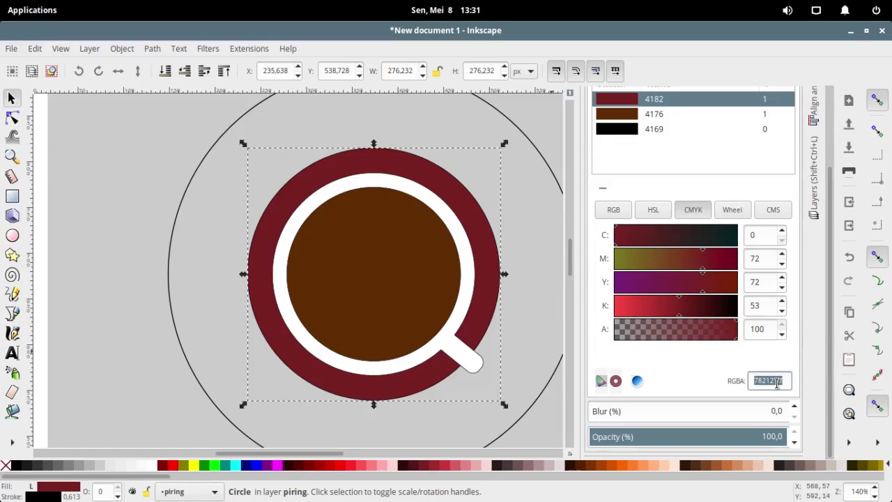
type("d43630")
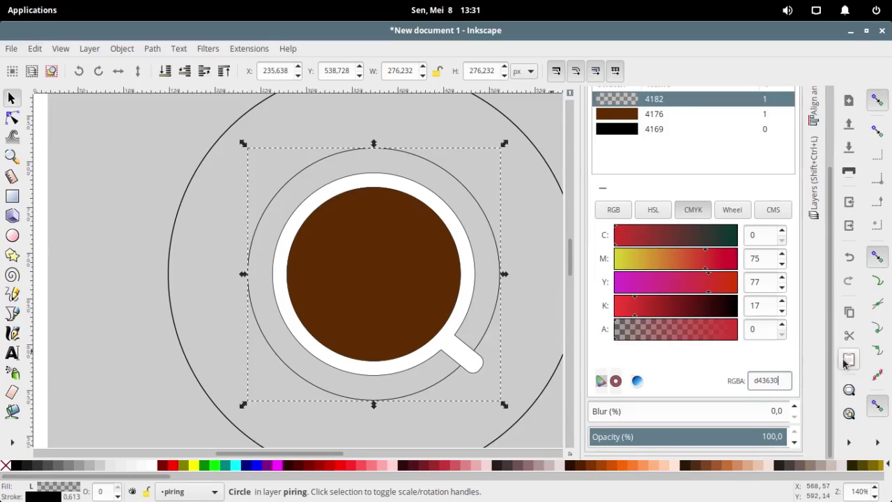
key("Tab")
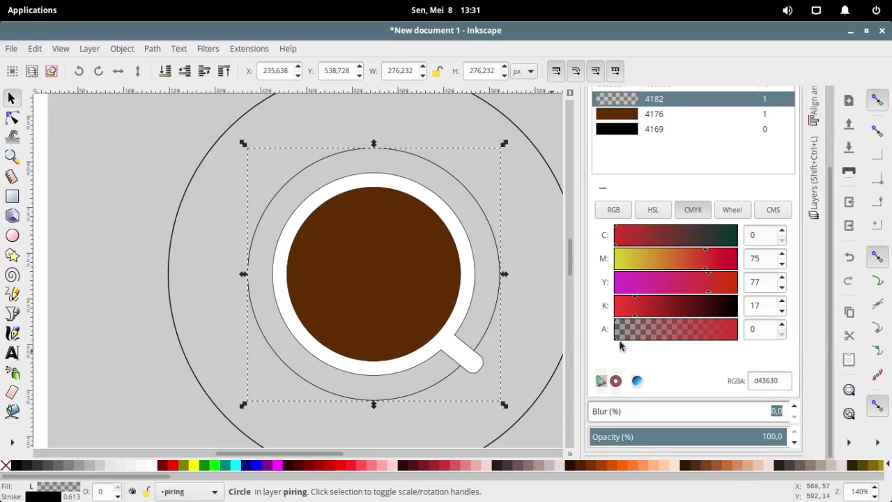
left_click_drag(616, 342, 753, 344)
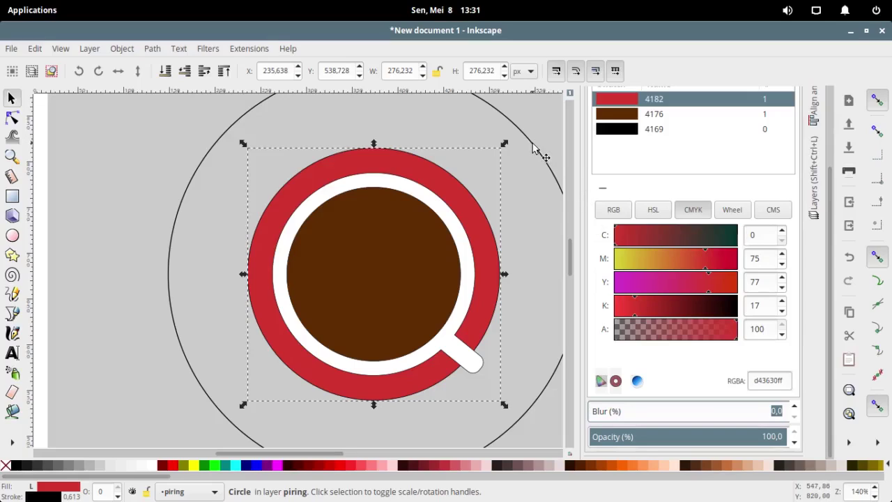
left_click(532, 148)
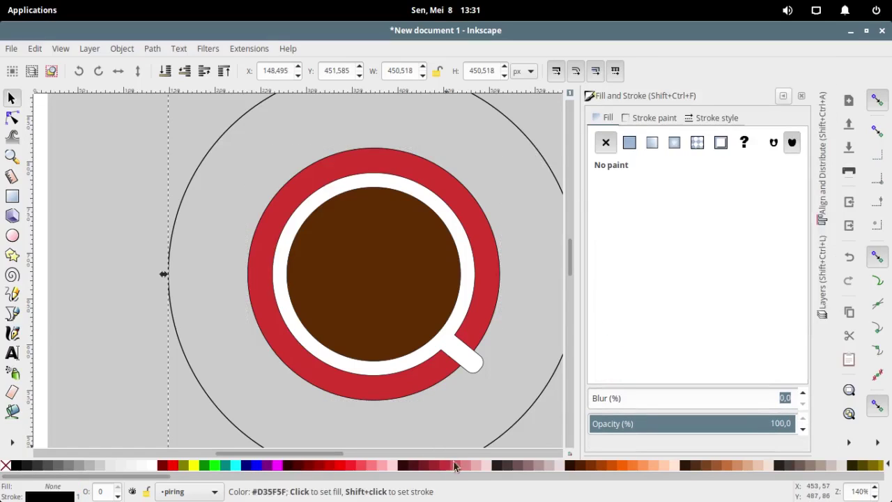
Step: Give the outer plate circle a medium pink palette fill
scroll(380, 472, "down", 3)
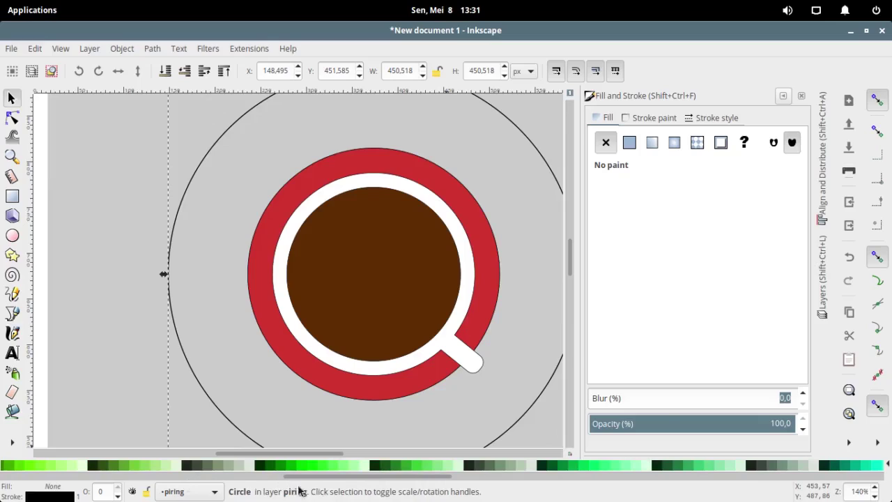
scroll(322, 479, "up", 4)
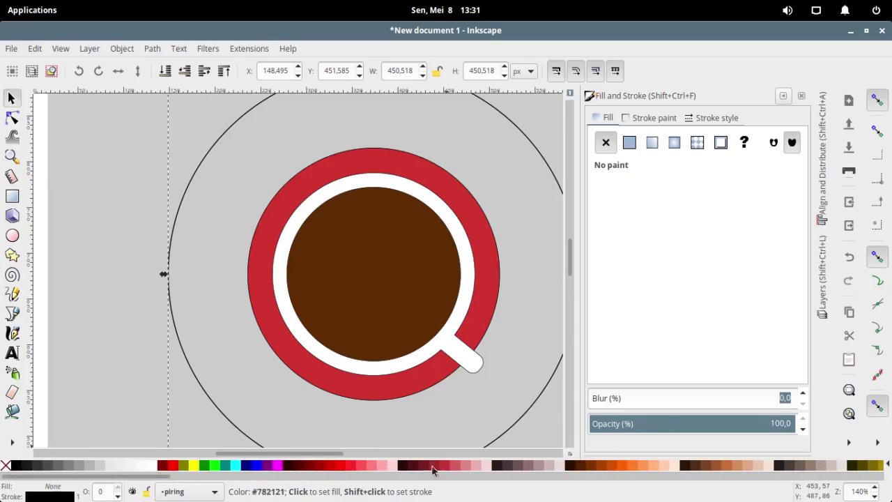
left_click(472, 466)
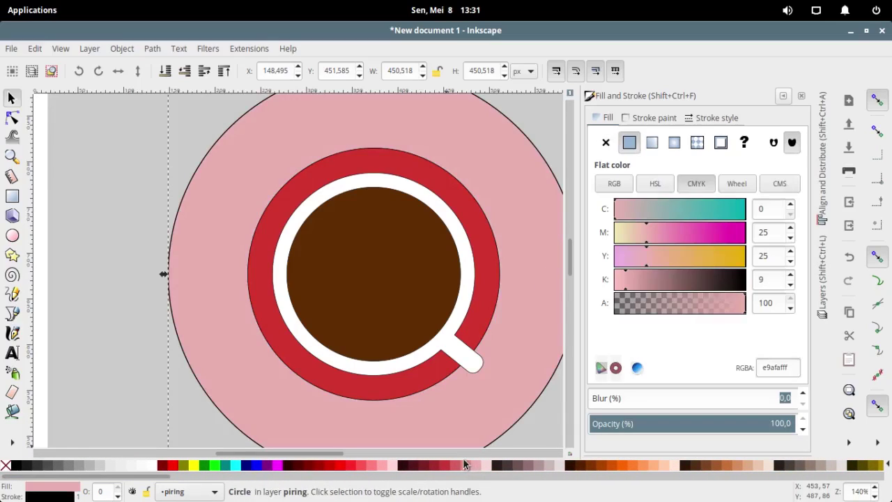
left_click(467, 466)
left_click(480, 466)
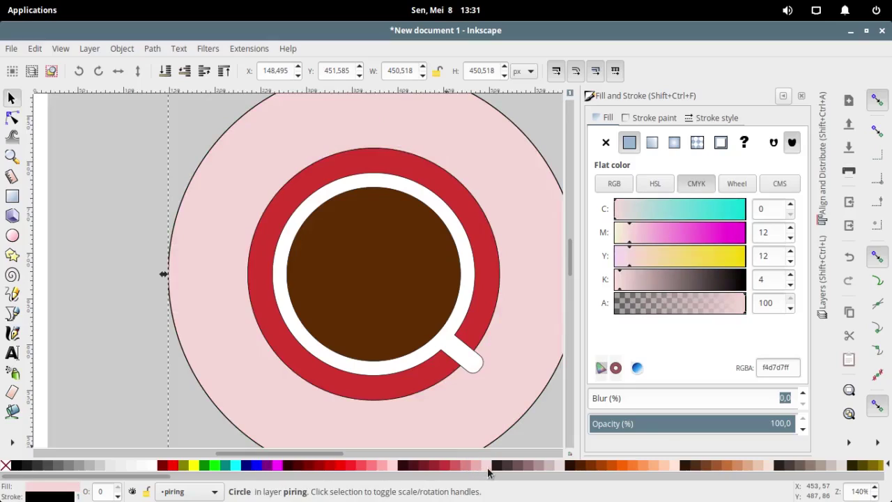
left_click(477, 465)
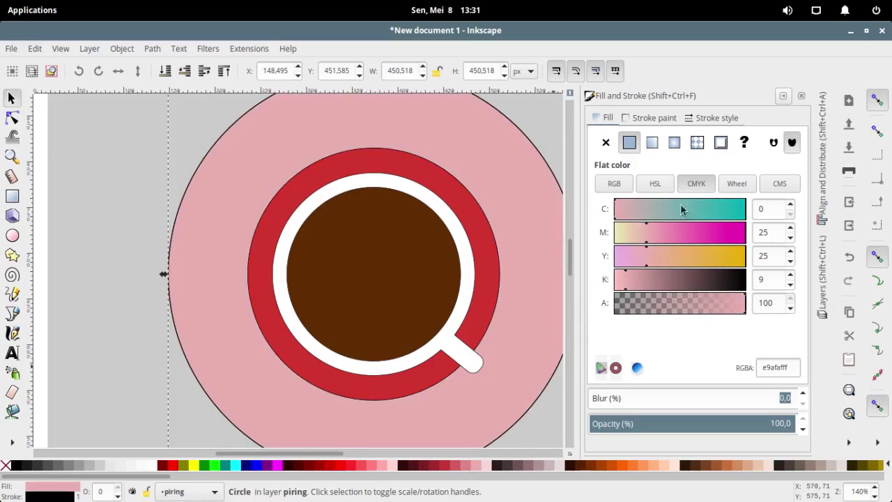
Step: Set the plate fill to RGBA f96767 with alpha at 100
left_click(721, 142)
scroll(804, 370, "down", 3)
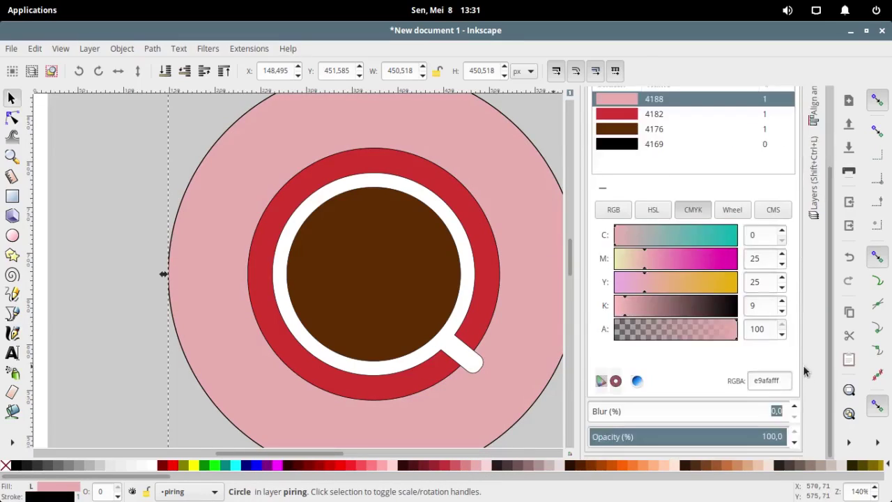
double_click(774, 380)
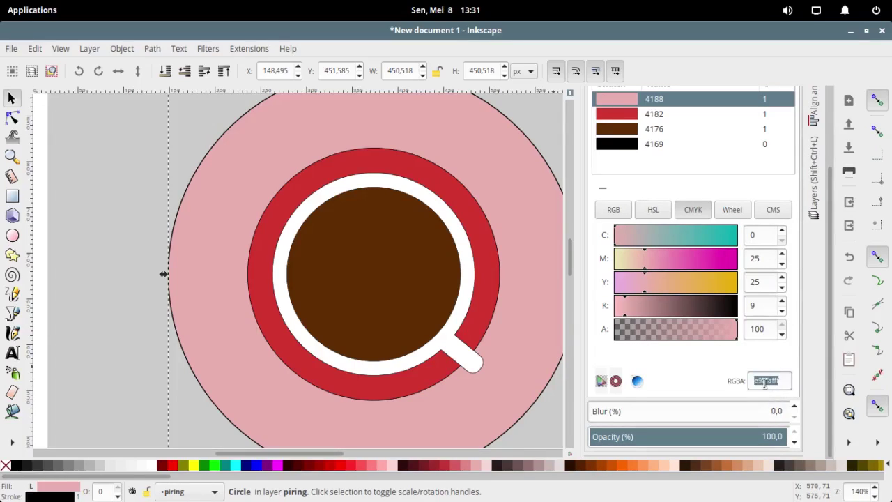
type("f96")
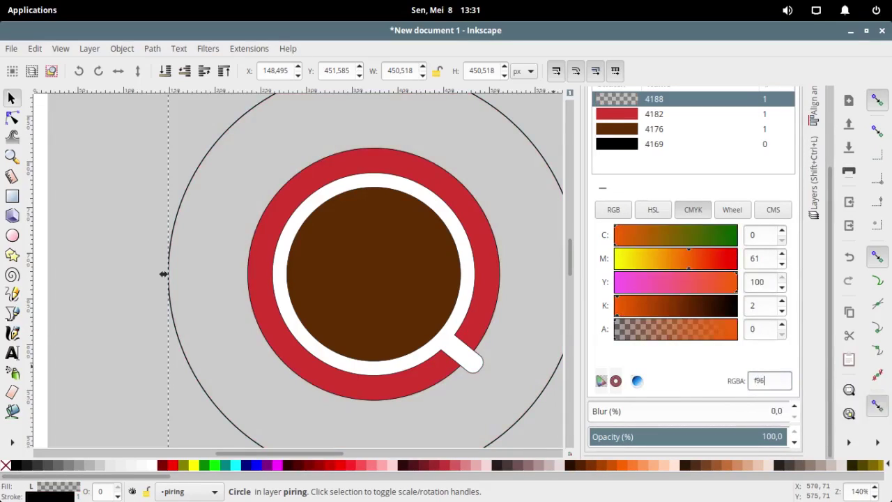
type("767")
key("Tab")
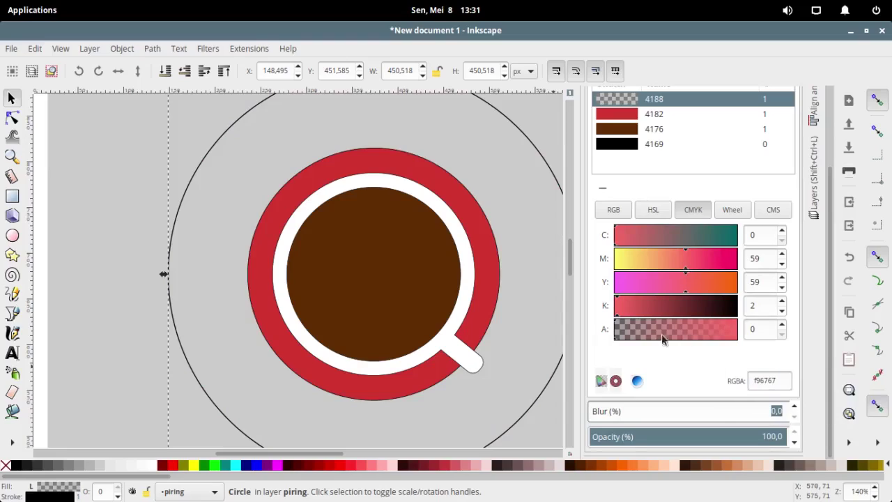
mouse_move(617, 340)
left_mouse_down()
mouse_move(725, 346)
mouse_move(741, 338)
left_mouse_up()
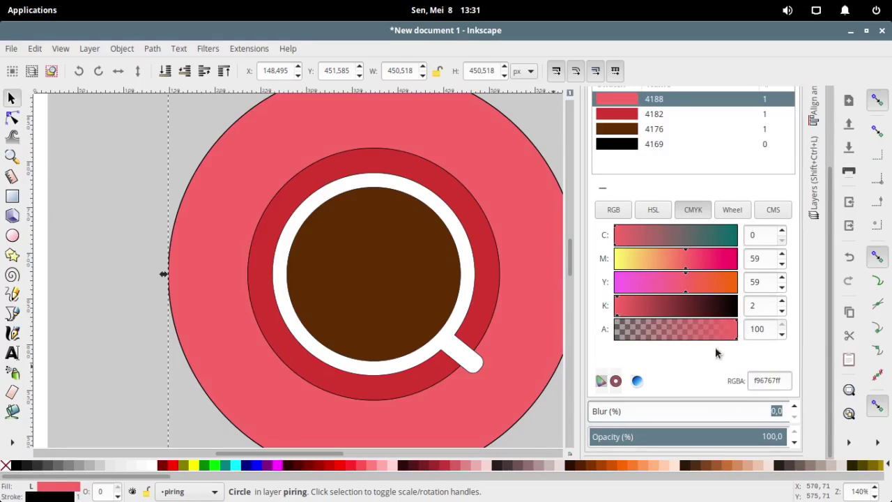
scroll(668, 164, "up", 3)
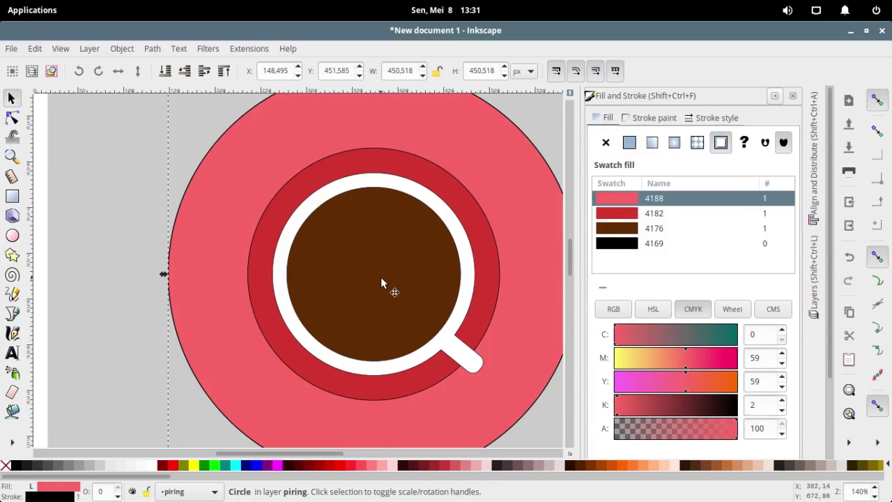
Step: Start a Bezier path at the cup rim's top, curving an S down across the coffee
left_click(422, 217)
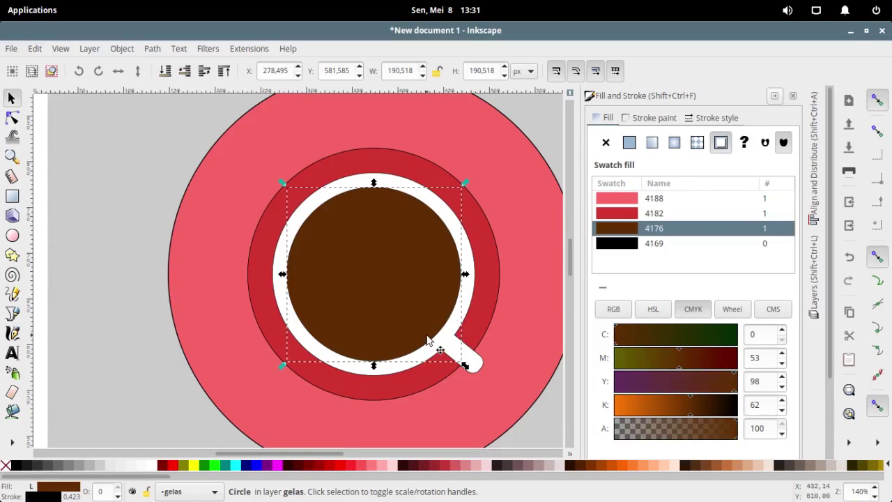
left_click(11, 314)
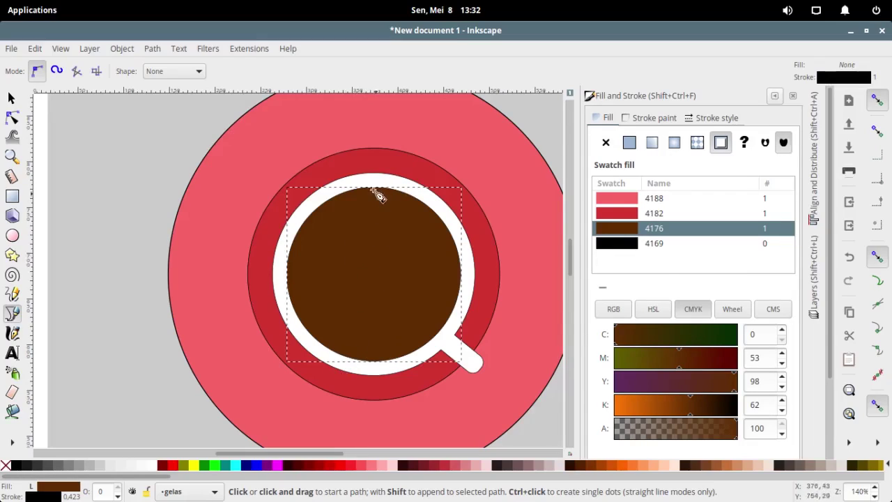
left_click(374, 178)
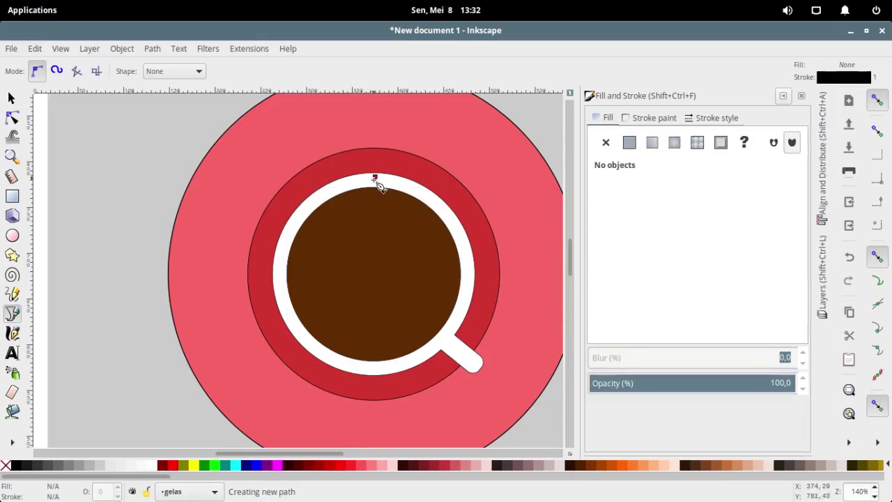
left_click_drag(398, 267, 380, 289)
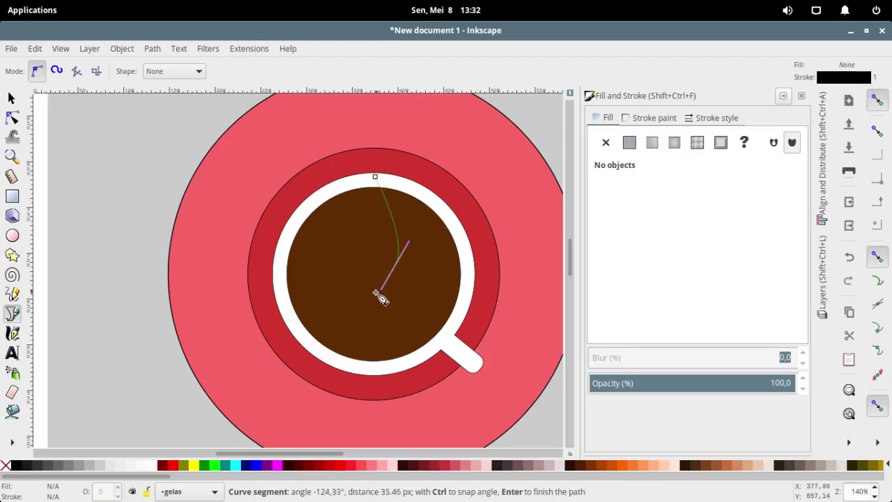
left_click_drag(339, 335, 343, 359)
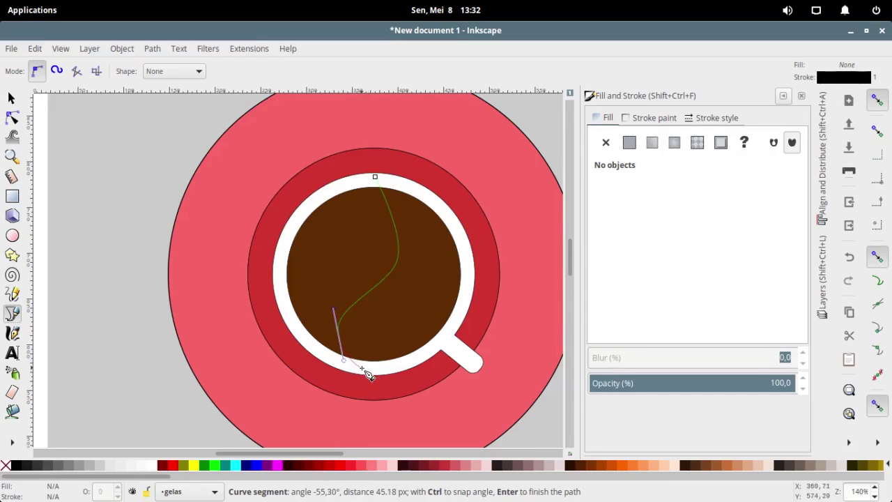
Step: Trace the path along the cup's right rim, close it, and add the coffee circle to the selection
left_click(397, 362)
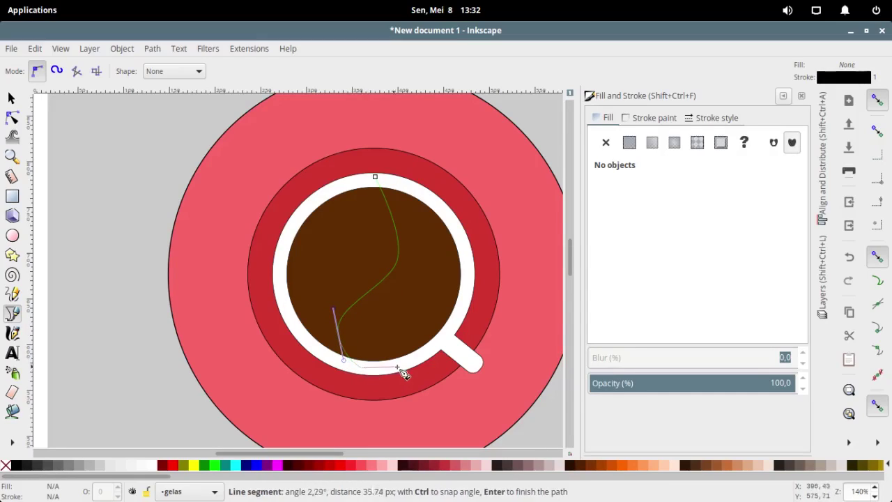
left_click(449, 343)
left_click(465, 320)
left_click(466, 235)
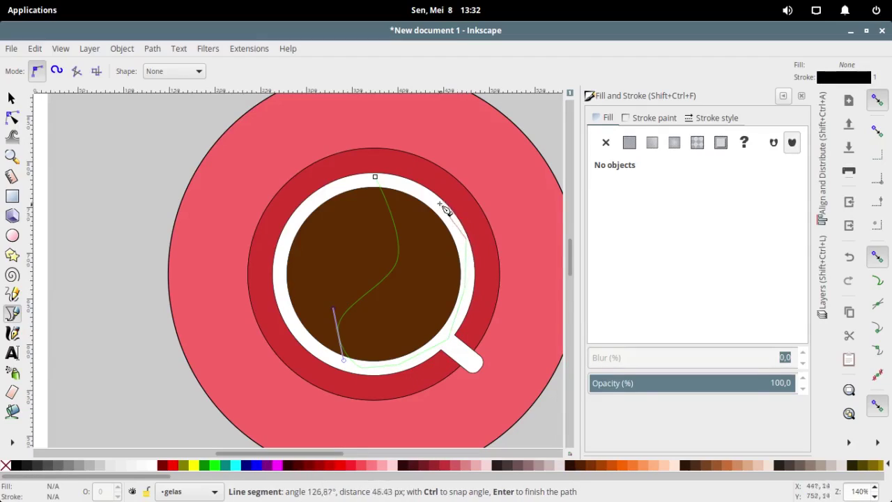
left_click(432, 195)
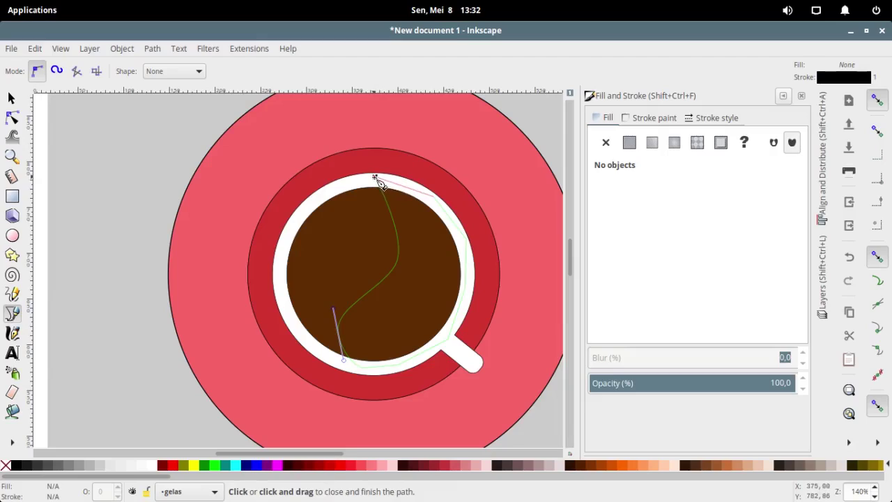
left_click(375, 179)
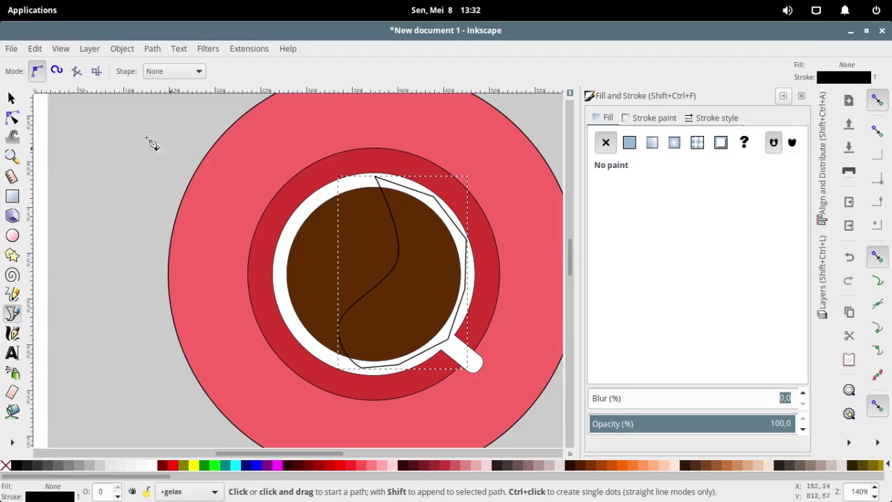
left_click(11, 98)
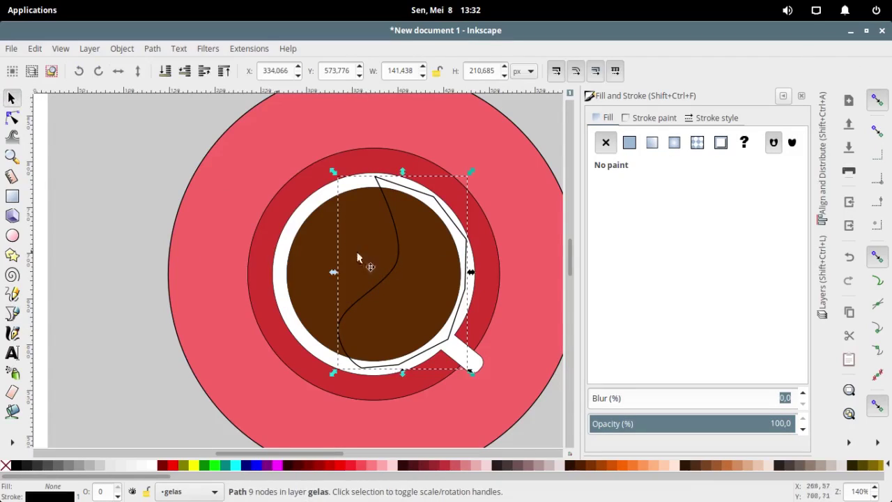
left_click(316, 208, "shift")
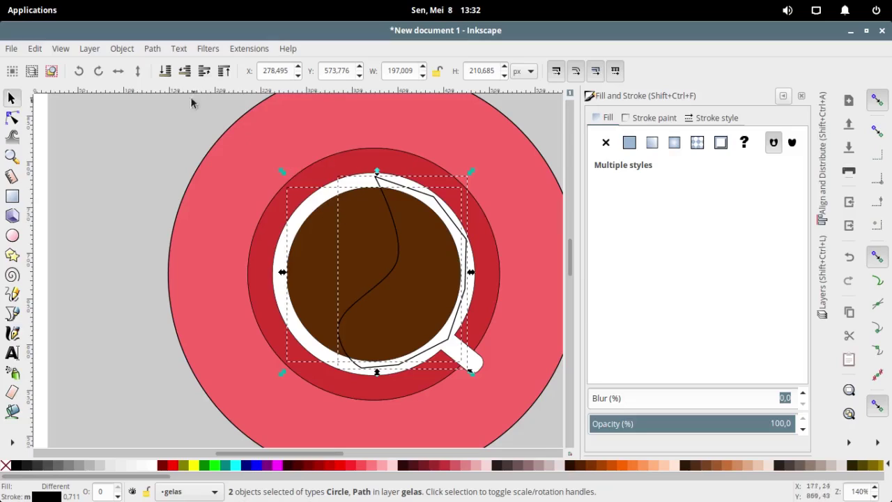
Step: Divide the coffee circle along the S-curve and give the left part a palette red fill
left_click(156, 50)
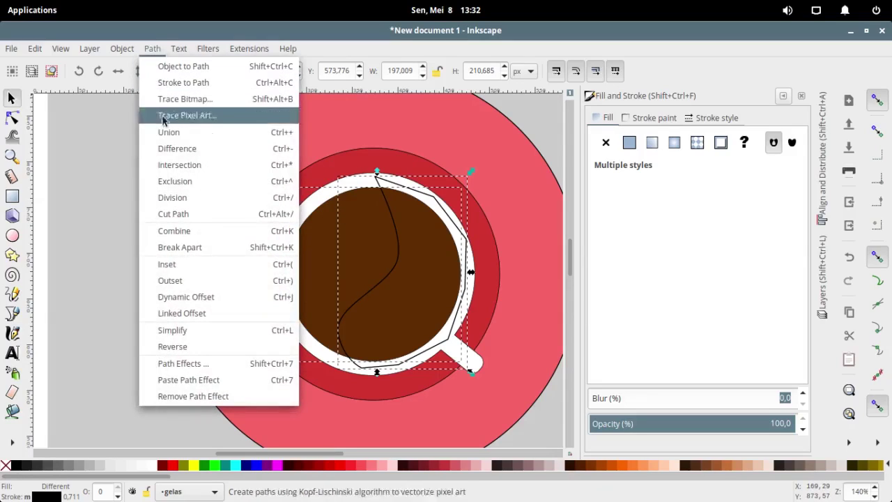
left_click(204, 200)
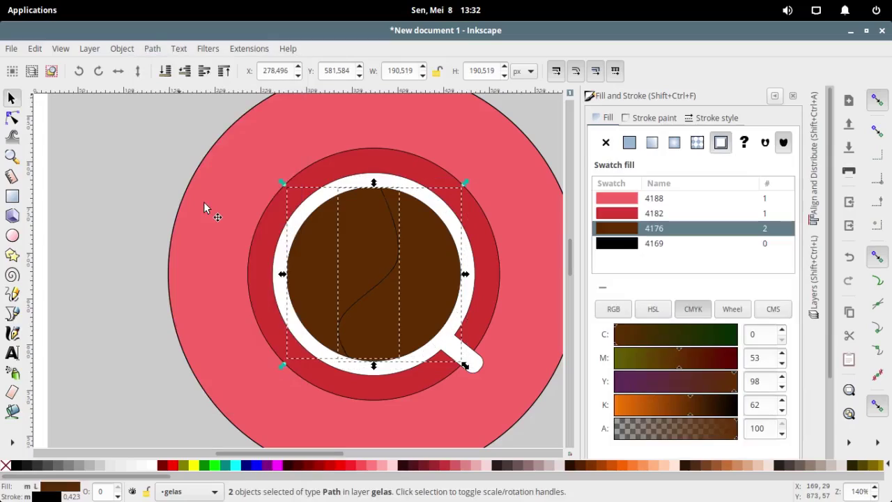
left_click(525, 292)
left_click(463, 273)
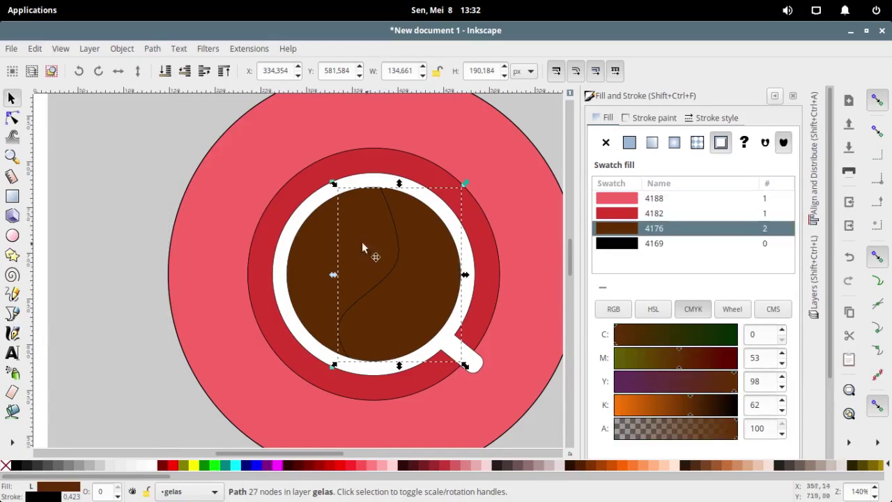
left_click(310, 239)
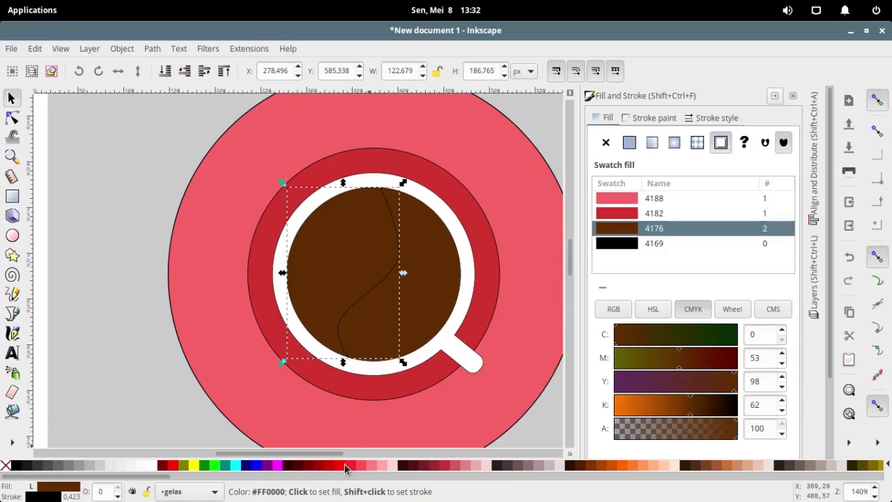
left_click(412, 468)
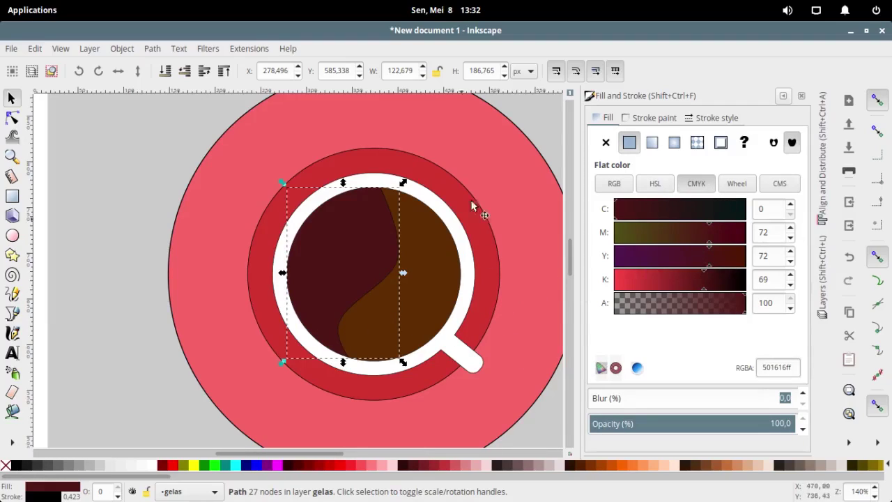
Step: Set the left coffee part's fill to RGBA 894403 at full opacity, then deselect
left_click(721, 143)
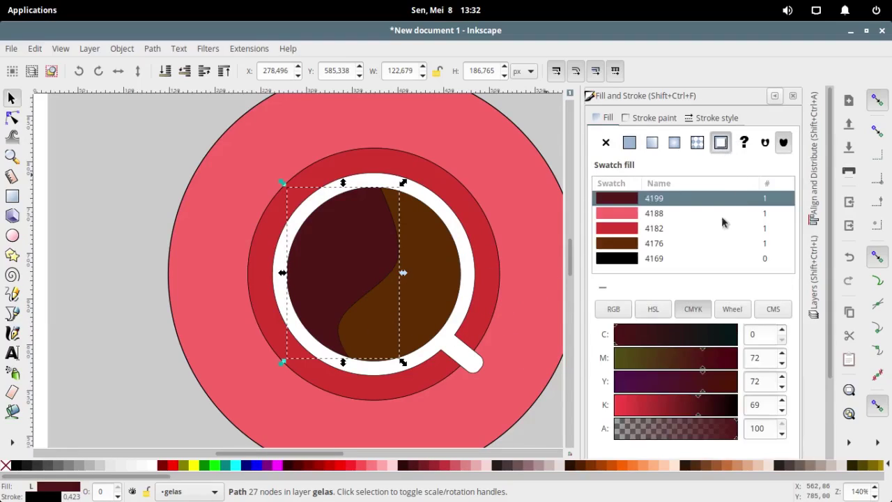
scroll(828, 335, "down", 3)
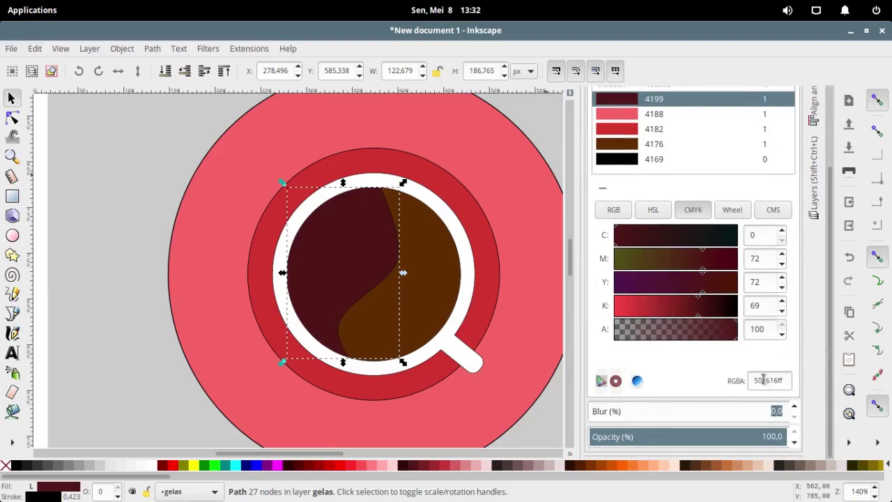
left_click(762, 380)
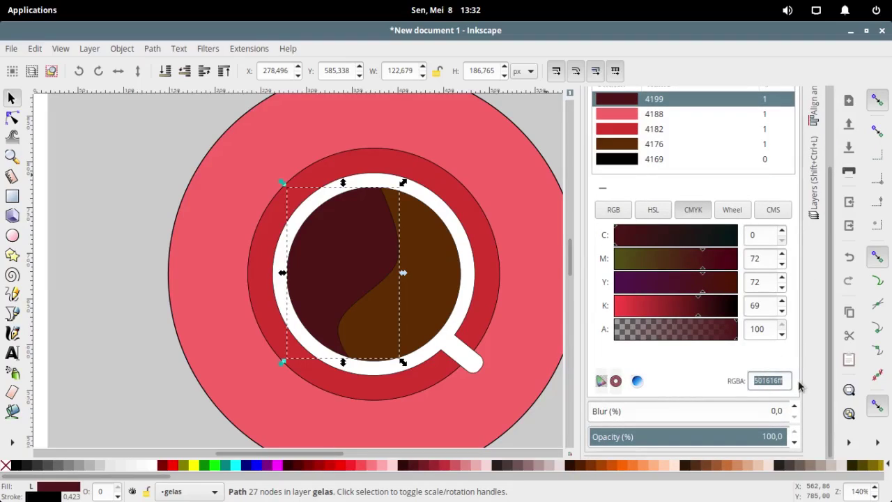
type("89")
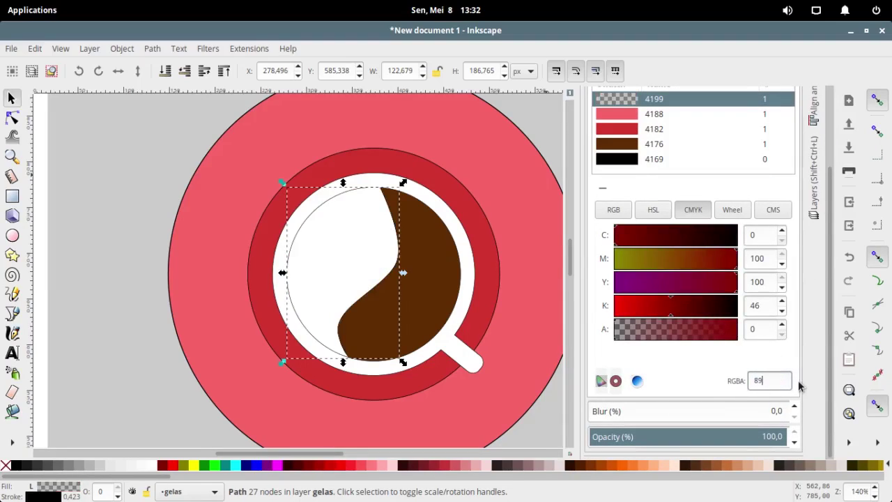
type("4403")
key("Tab")
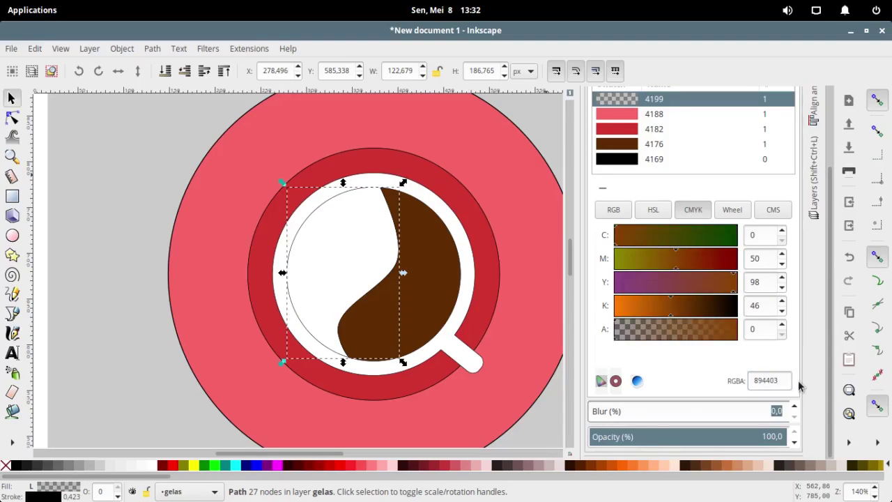
left_click_drag(617, 338, 760, 348)
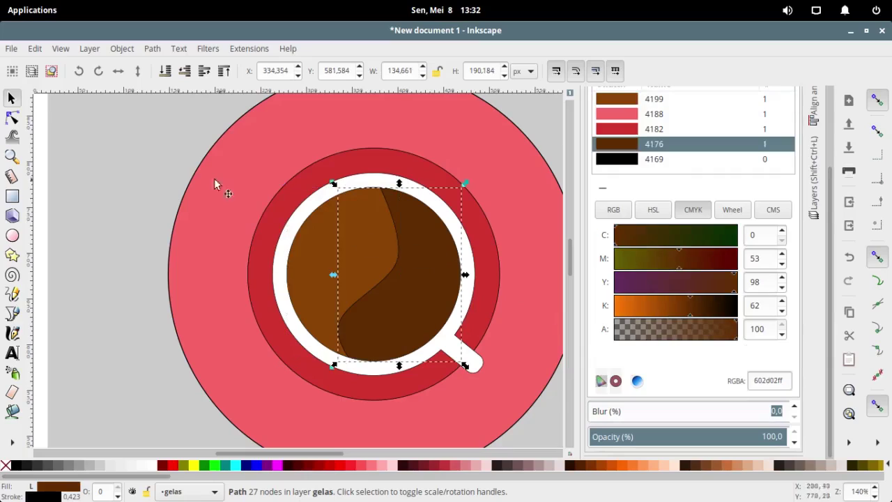
left_click(107, 167)
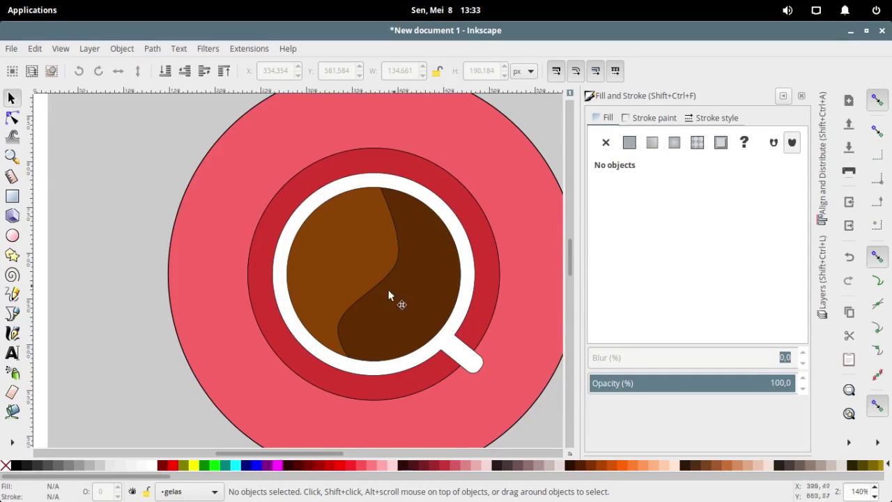
scroll(344, 281, "down", 2)
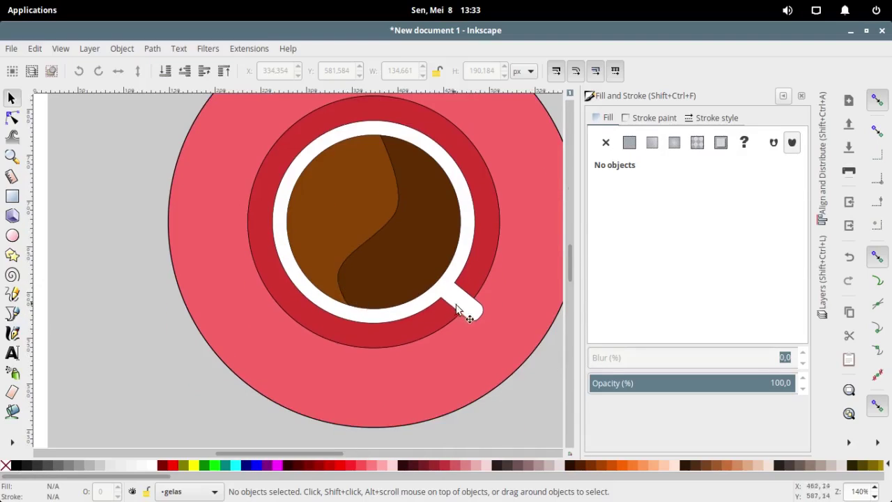
Step: Set the pink plate circle's outline width to 0
left_click(477, 305)
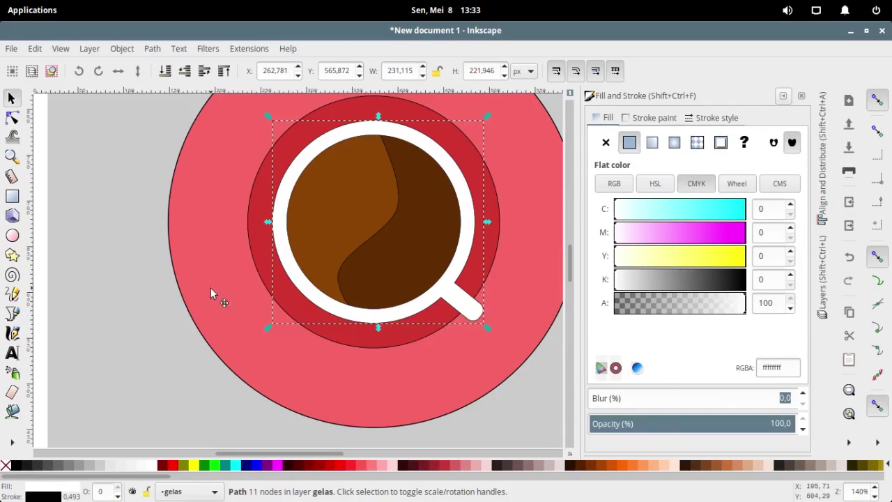
left_click(211, 288)
left_click(706, 123)
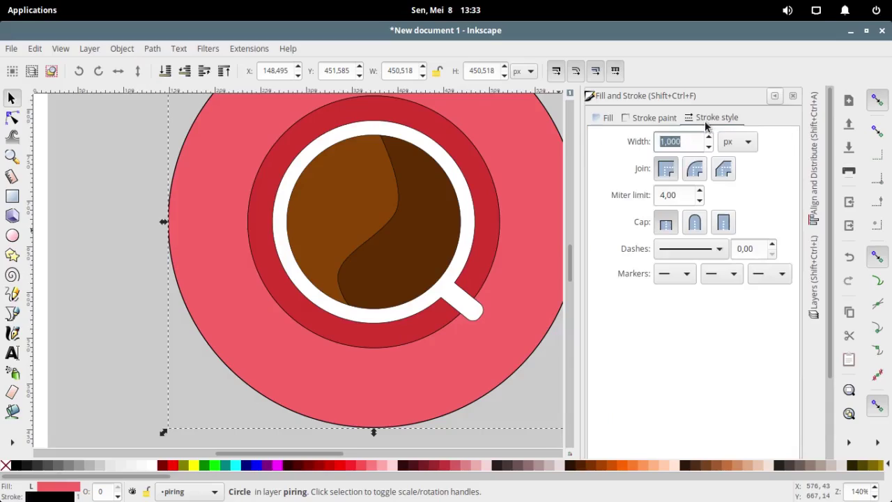
type("0")
key("Return")
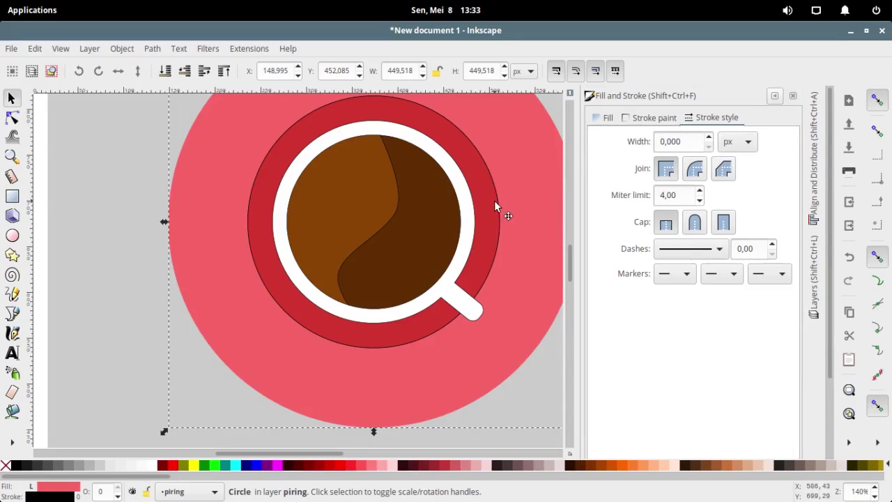
Step: Set the outline width of the red saucer and the white cup to 0
left_click(494, 200)
triple_click(657, 143)
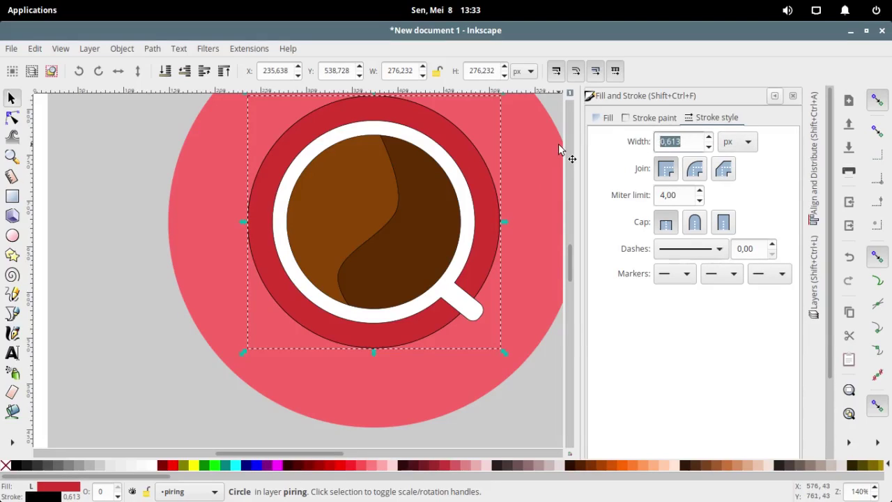
type("0")
key("Return")
left_click(473, 198)
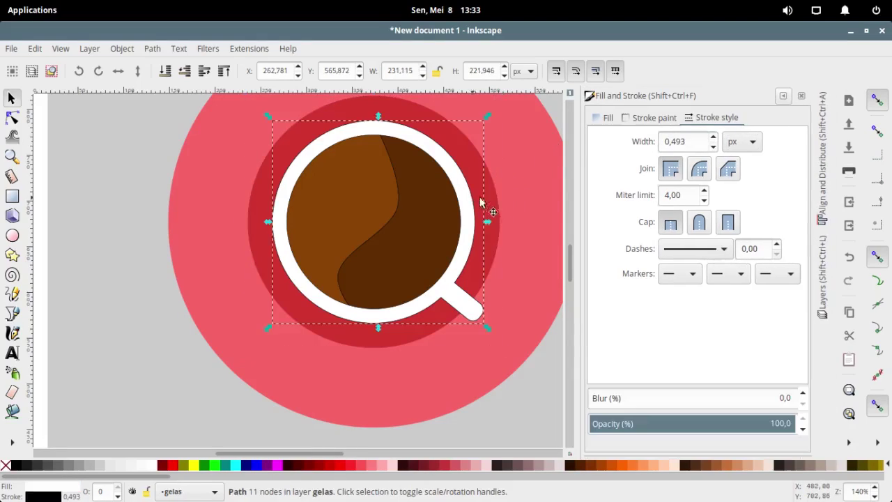
triple_click(676, 142)
type("0")
key("Return")
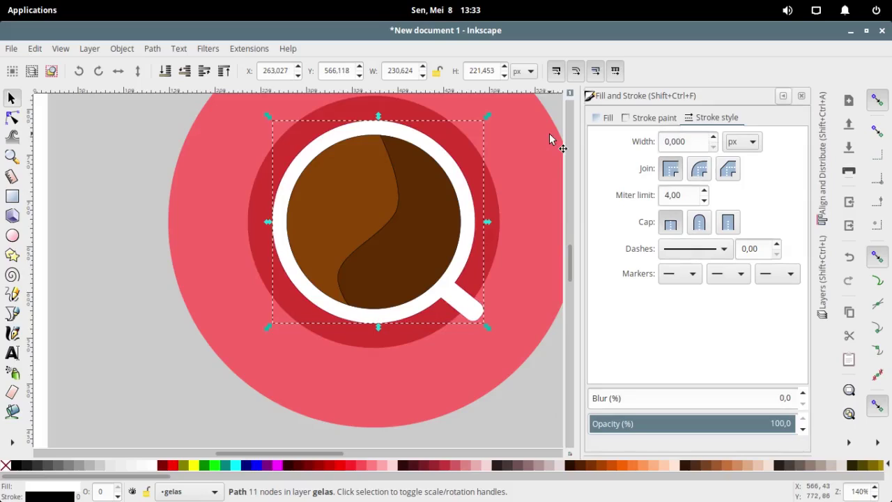
left_click(673, 117)
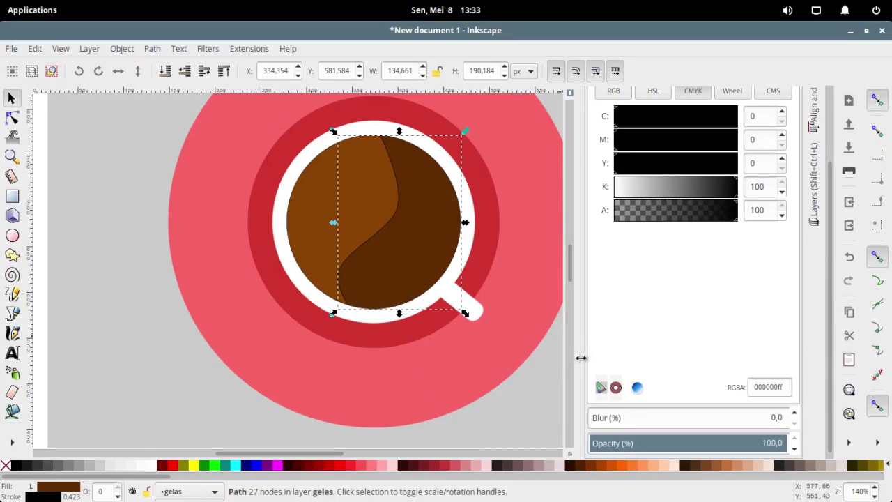
Step: Switch the outline paint to swatches, pick dark brown swatch 4176 and copy its hex value
scroll(418, 301, "up", 2, "ctrl")
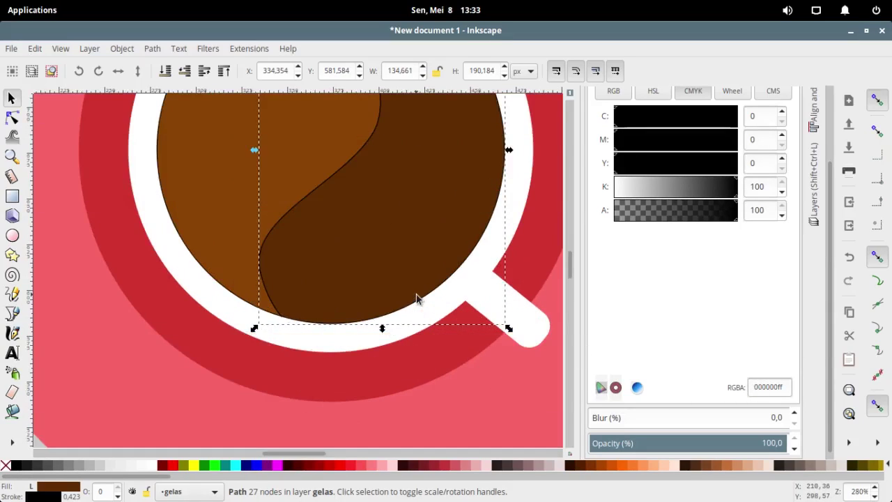
scroll(387, 311, "up", 2)
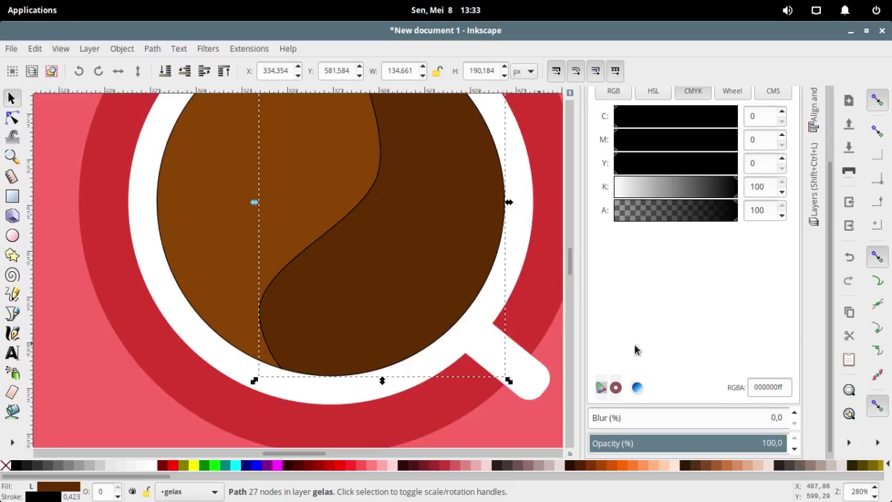
scroll(680, 376, "up", 3)
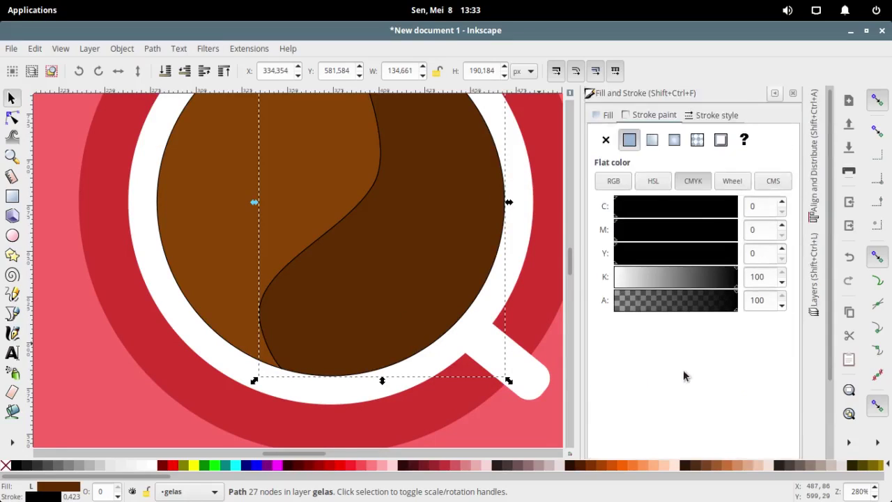
scroll(682, 380, "down", 3)
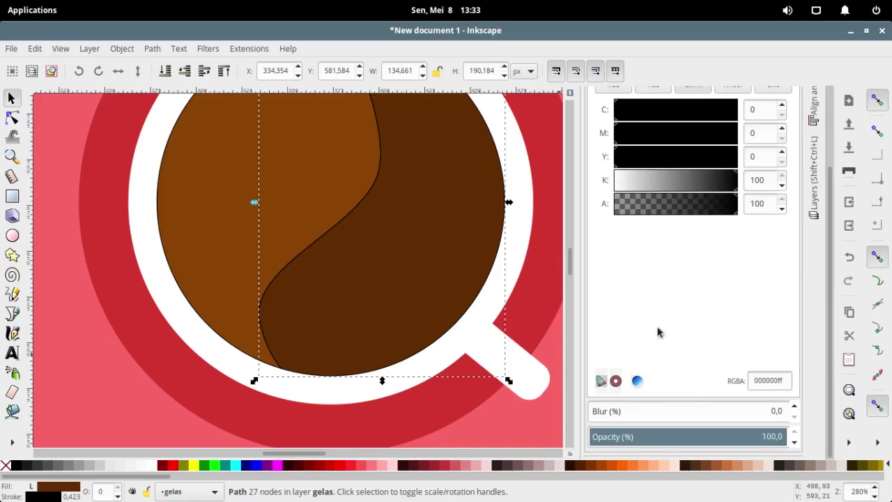
scroll(658, 331, "up", 4)
left_click(721, 143)
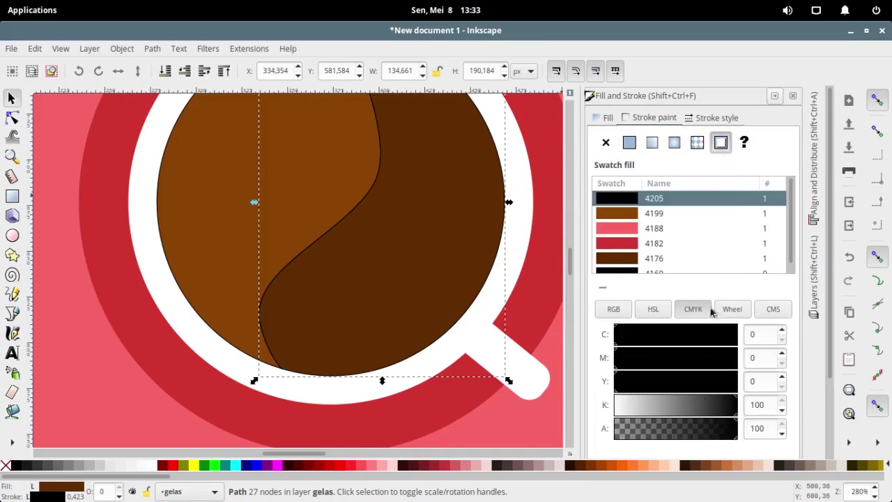
scroll(669, 209, "down", 3)
scroll(656, 220, "up", 3)
left_click(649, 269)
left_click(674, 253)
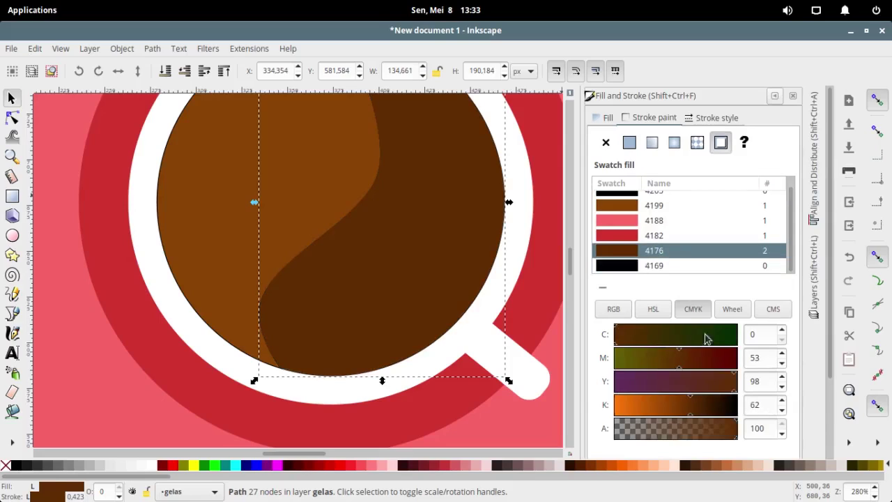
scroll(705, 338, "down", 3)
double_click(766, 380)
right_click(764, 383)
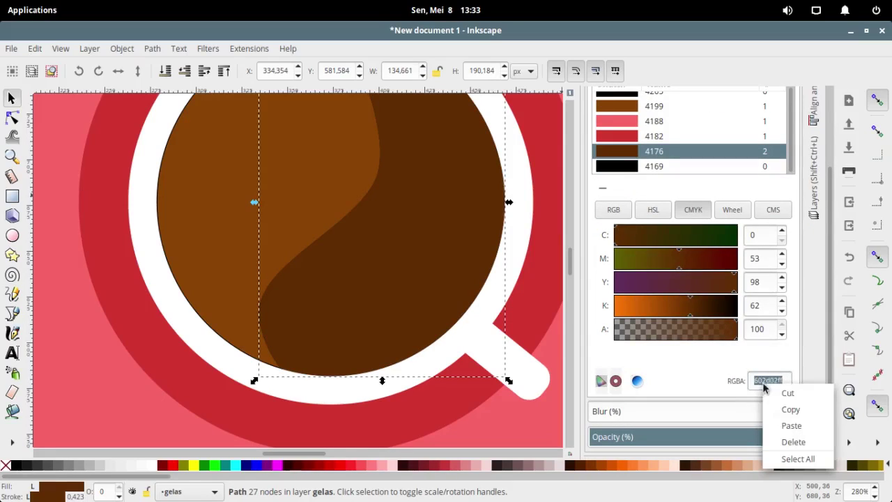
left_click(773, 407)
scroll(691, 265, "up", 3)
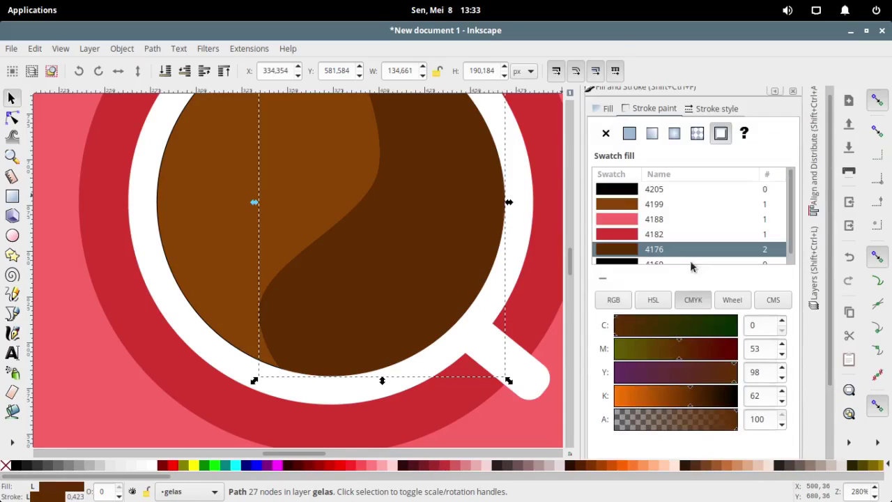
left_click(717, 110)
left_click(673, 112)
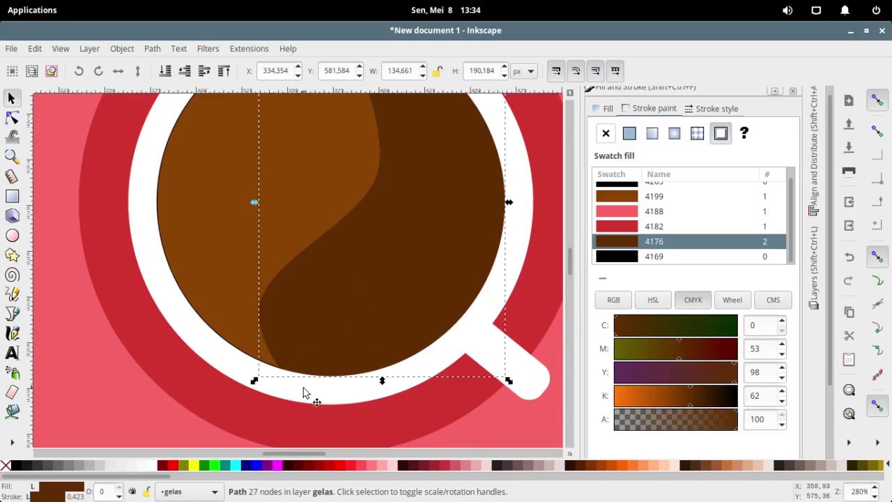
Step: Select the black-edged coffee path and set its outline to the 894403 brown swatch
scroll(297, 393, "up", 2, "ctrl")
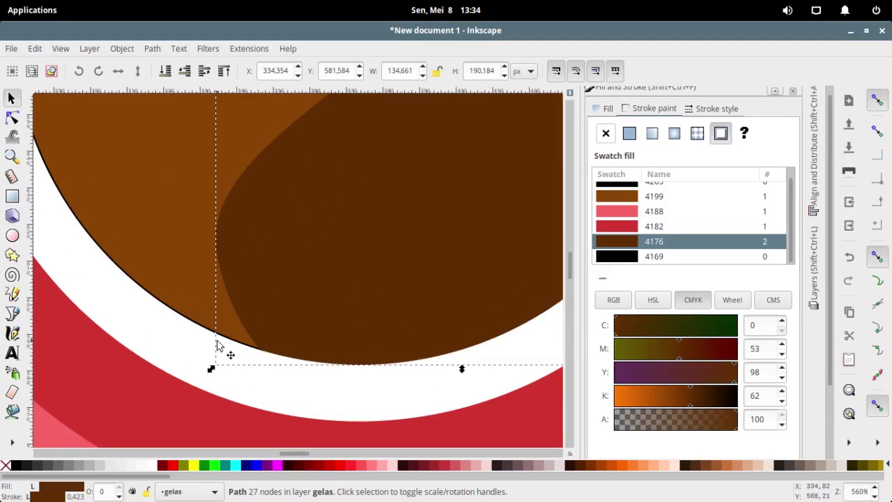
scroll(227, 351, "up", 2)
left_click(183, 361)
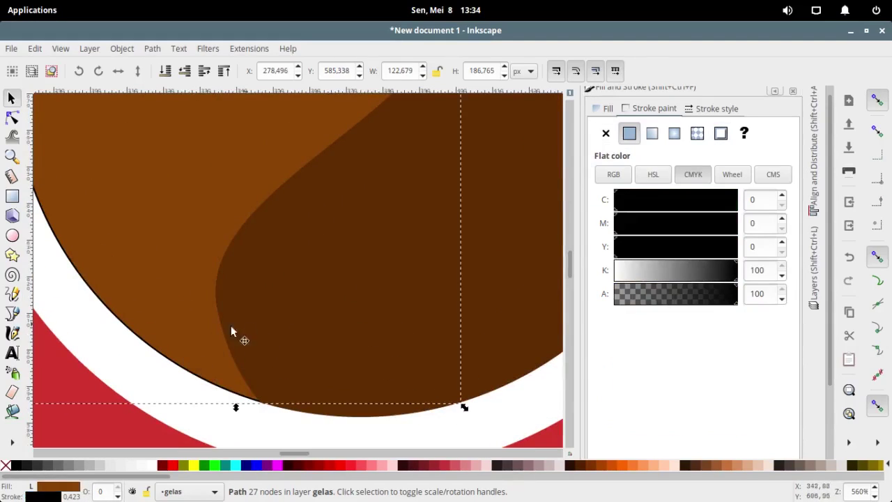
left_click(46, 496)
scroll(708, 300, "up", 3)
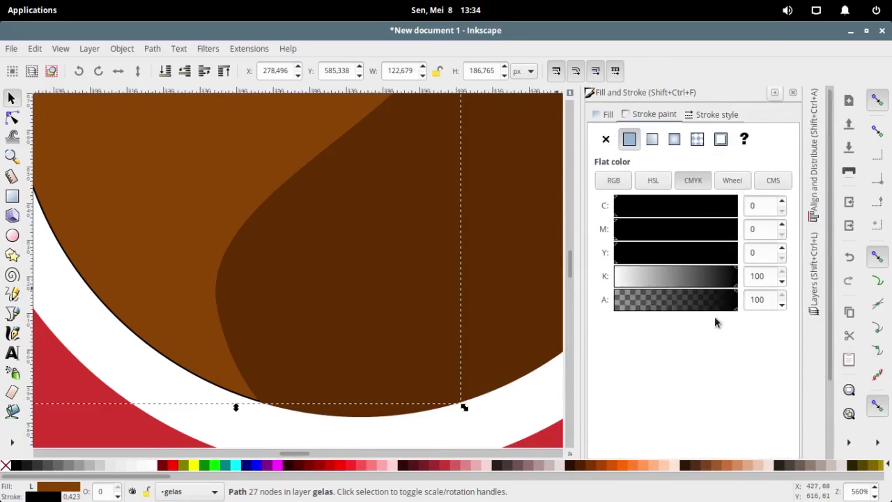
scroll(716, 318, "down", 3)
scroll(739, 318, "up", 3)
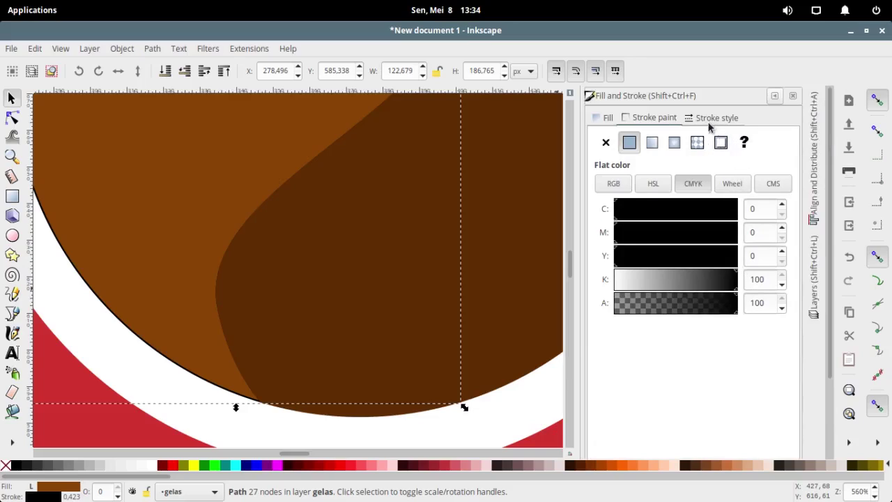
left_click(721, 142)
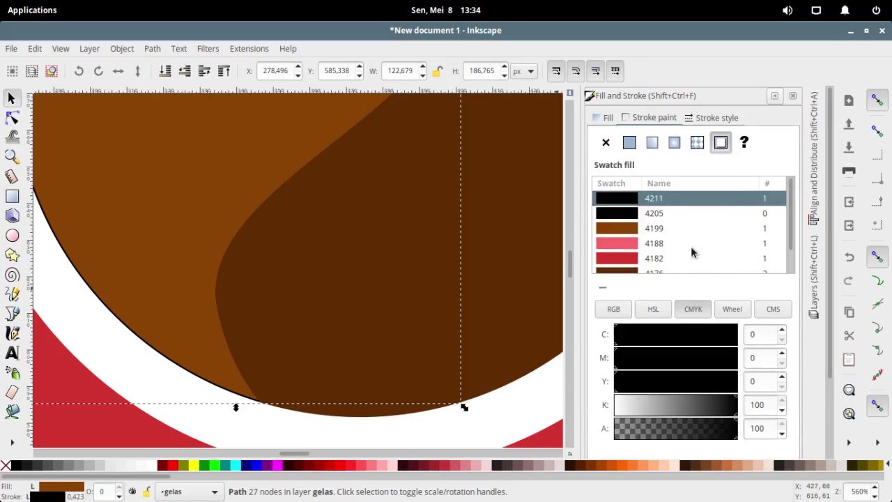
left_click(635, 230)
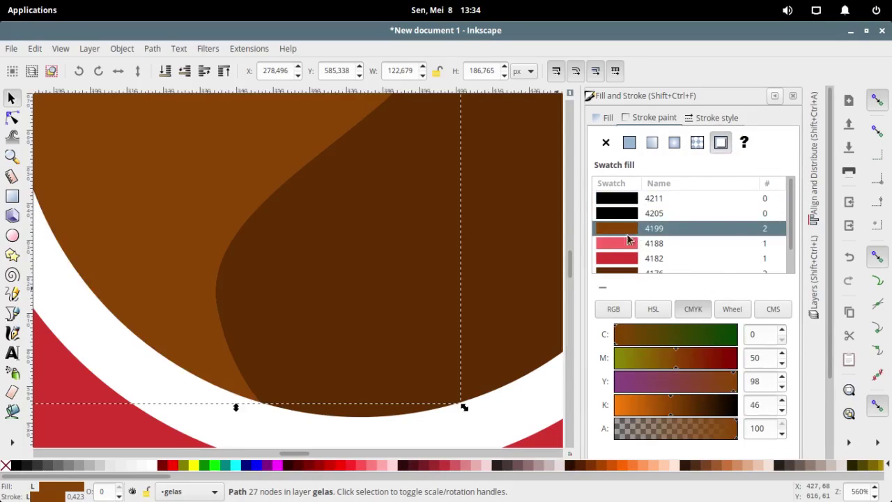
scroll(287, 366, "down", 4)
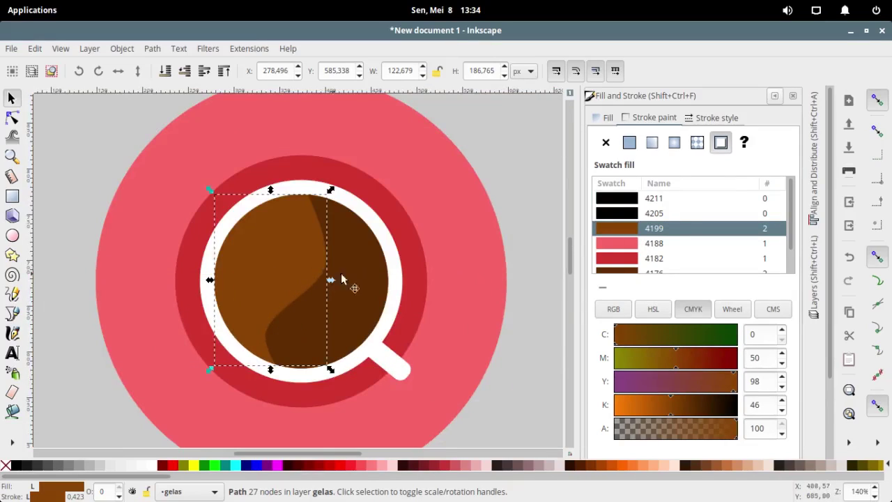
left_click(539, 186)
scroll(376, 265, "down", 4)
Step: Draw a small circle on the light coffee near the top of the cup
scroll(362, 265, "up", 2)
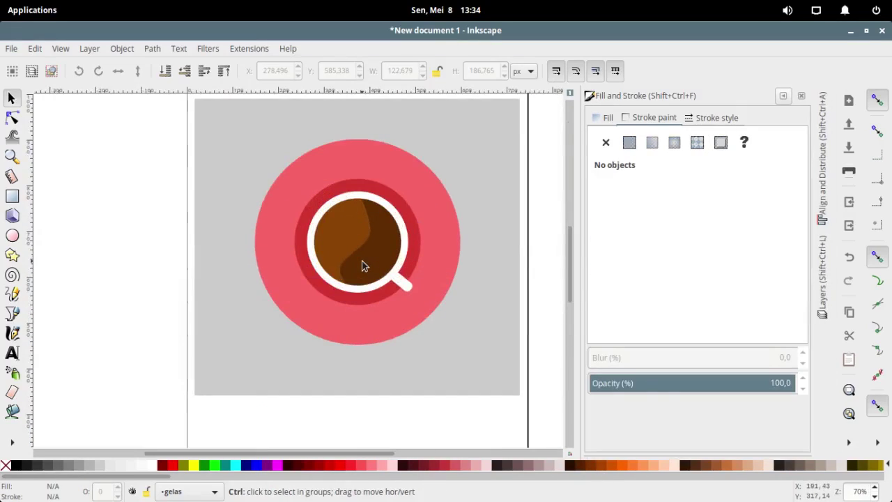
scroll(379, 241, "up", 1)
scroll(278, 185, "up", 1)
scroll(338, 163, "up", 1)
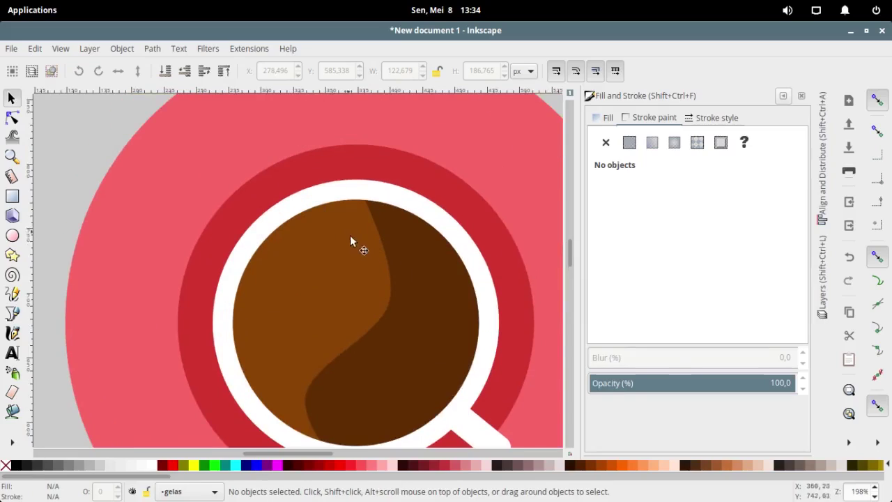
scroll(350, 235, "up", 2)
left_click(12, 236)
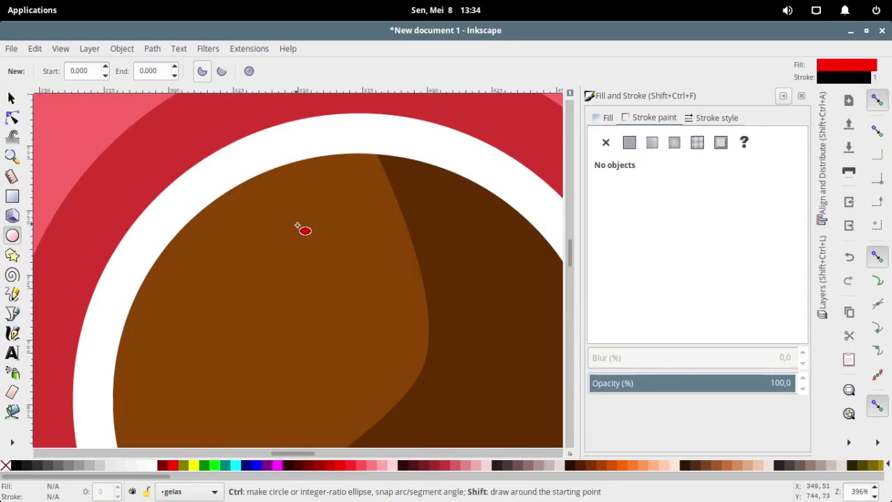
mouse_move(296, 223)
left_mouse_down()
mouse_move(322, 245)
mouse_move(315, 242)
left_mouse_up()
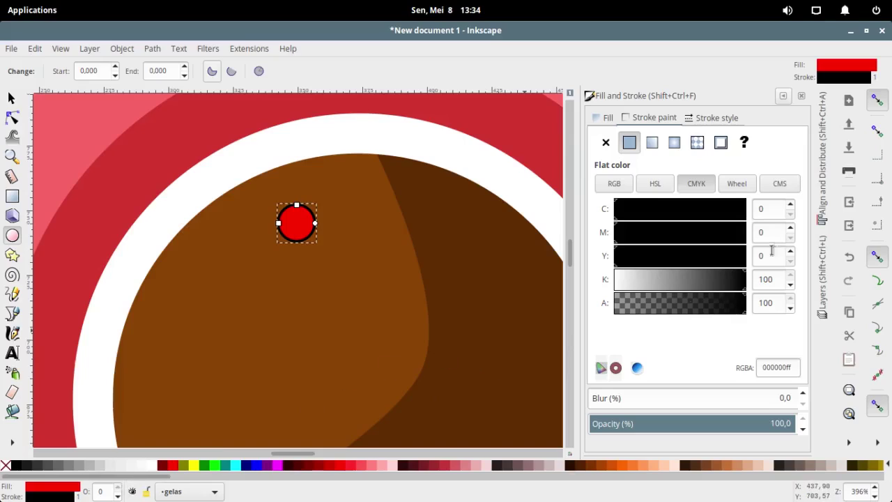
Step: Give the circle a brown swatch outline and a dark brown 4176 swatch fill
left_click(720, 142)
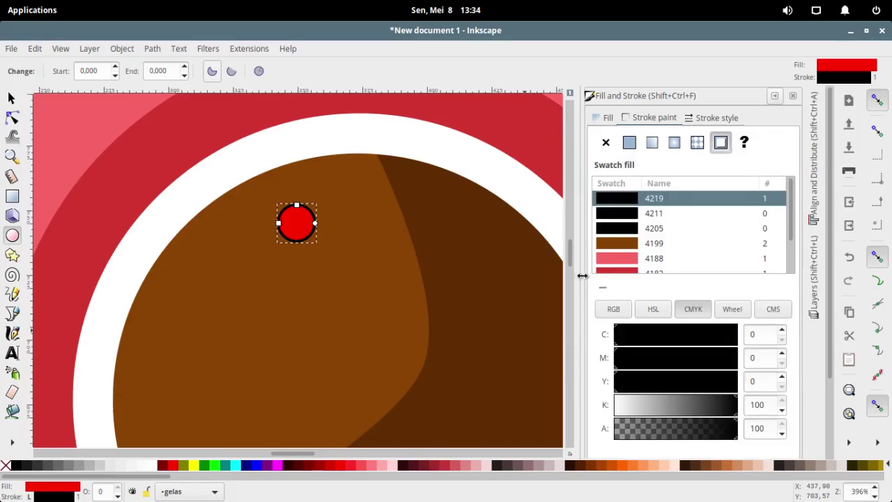
left_click(639, 244)
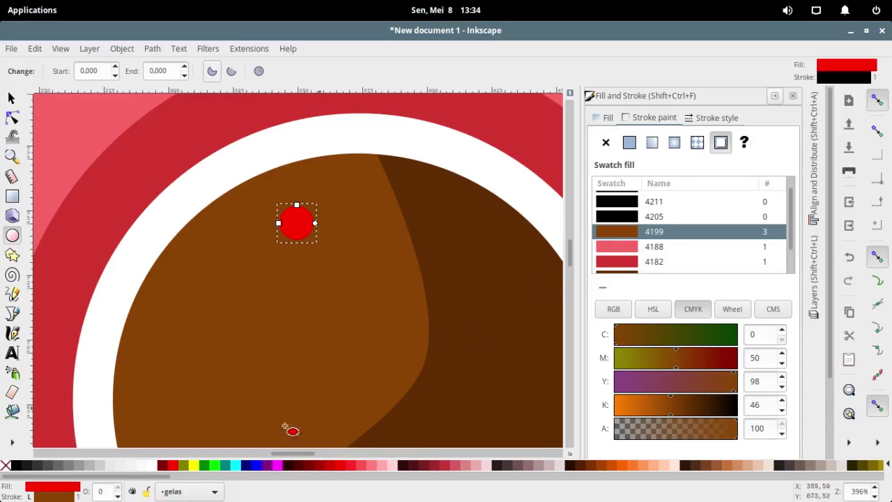
left_click(27, 494)
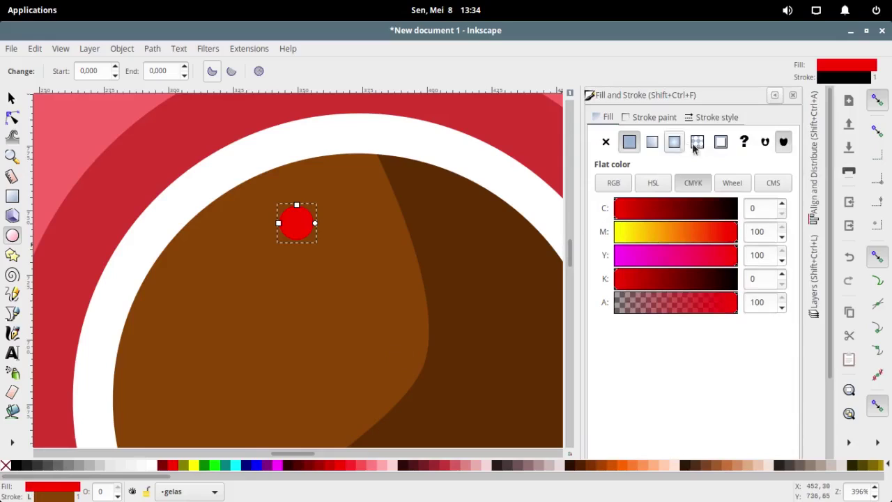
left_click(719, 143)
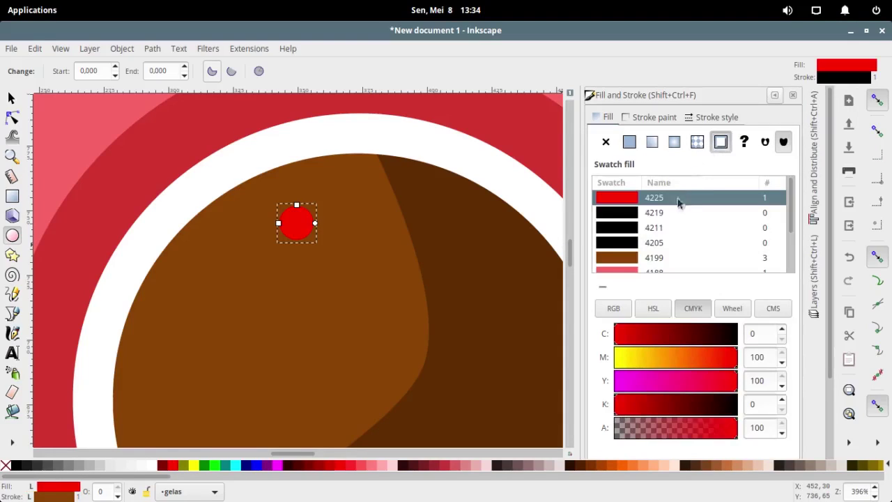
left_click(625, 261)
scroll(648, 244, "down", 1)
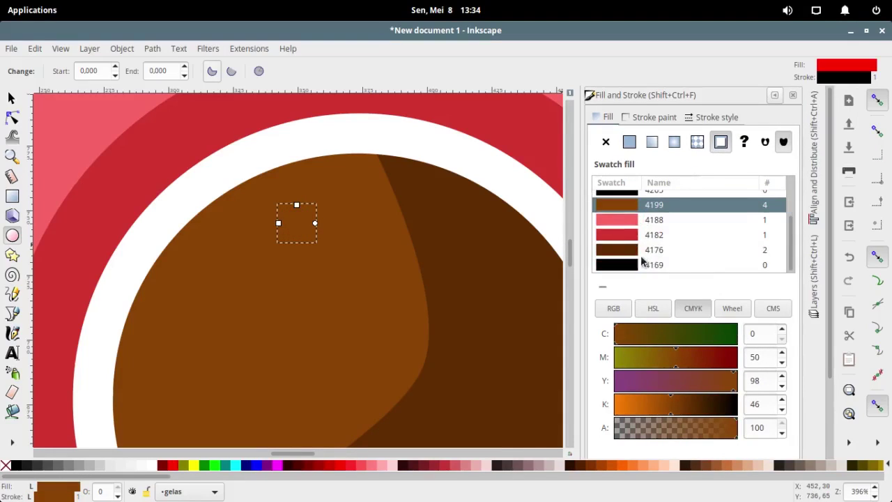
left_click(644, 255)
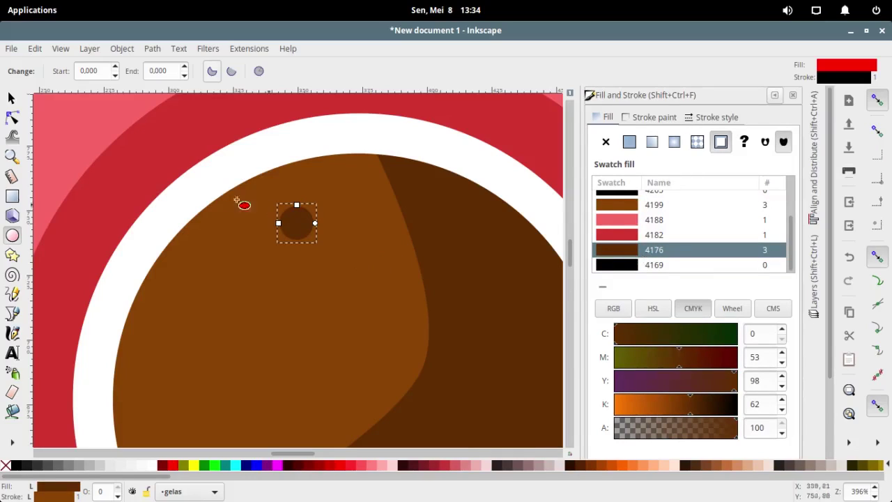
Step: Make the circle's outline dark brown 4176 too and shrink it to about 11.6 px
left_click(12, 99)
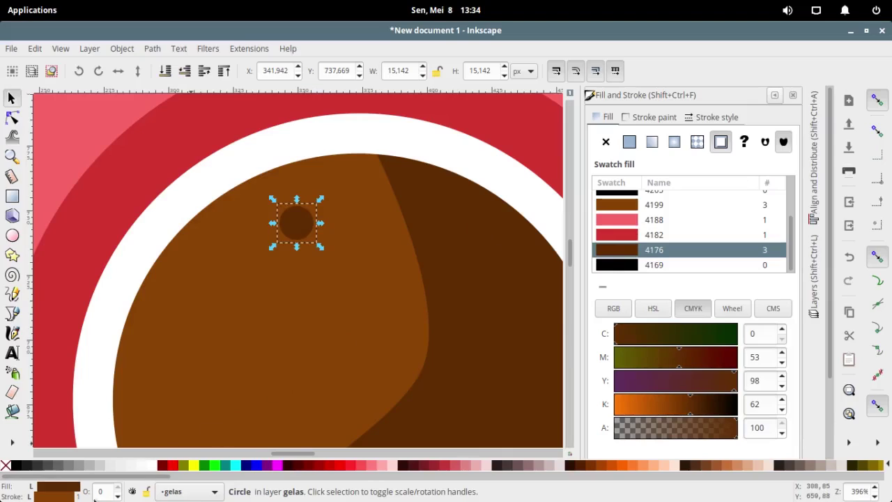
left_click(68, 496)
scroll(649, 253, "down", 1)
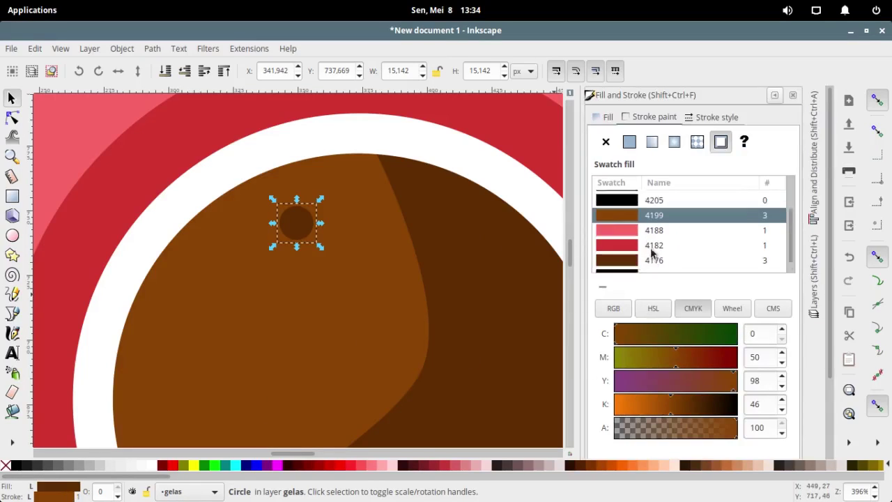
scroll(649, 253, "down", 1)
left_click(650, 251)
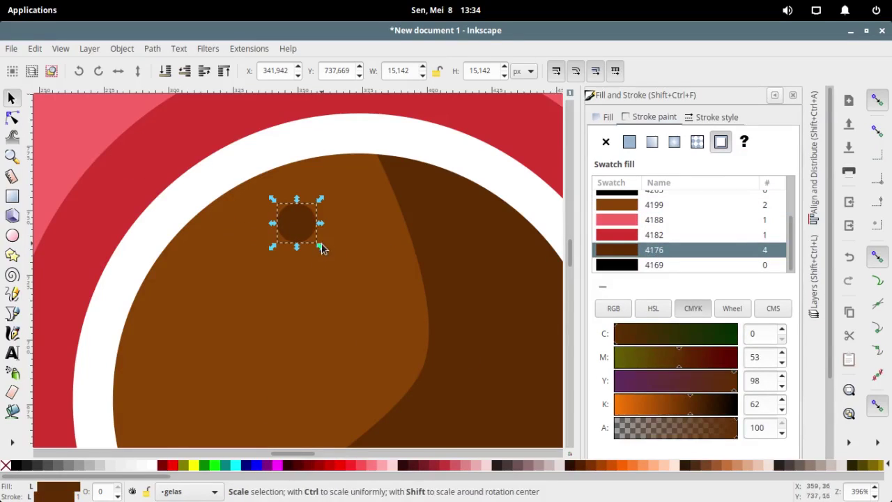
left_click_drag(321, 246, 318, 244)
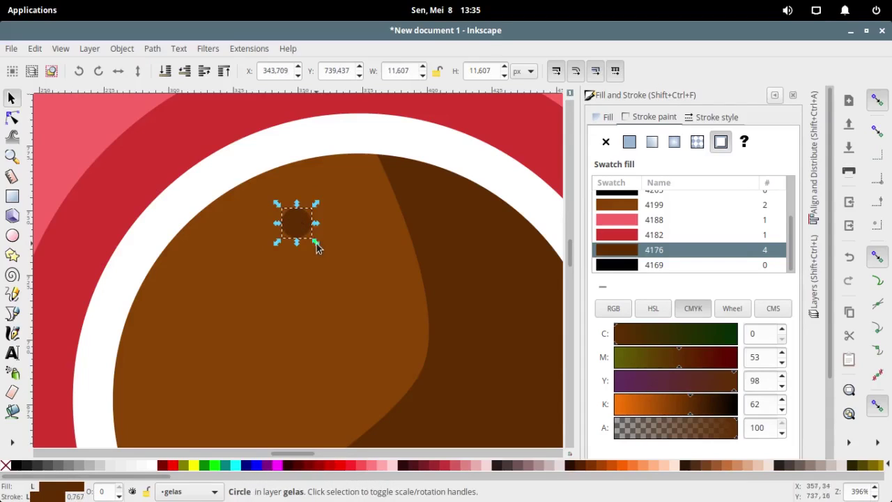
Step: Duplicate the dark dot, placing a smaller copy up-right and another down-left
right_click(303, 230)
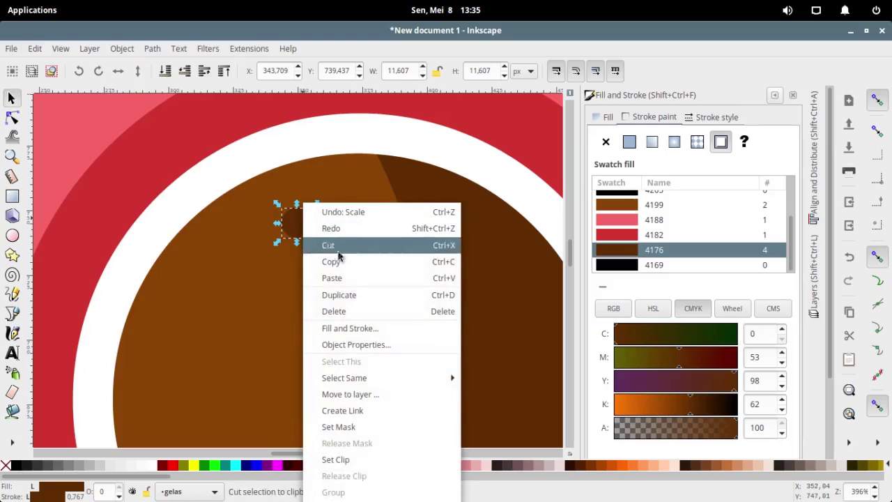
left_click(420, 297)
mouse_move(307, 232)
left_mouse_down()
mouse_move(344, 216)
mouse_move(349, 223)
left_mouse_up()
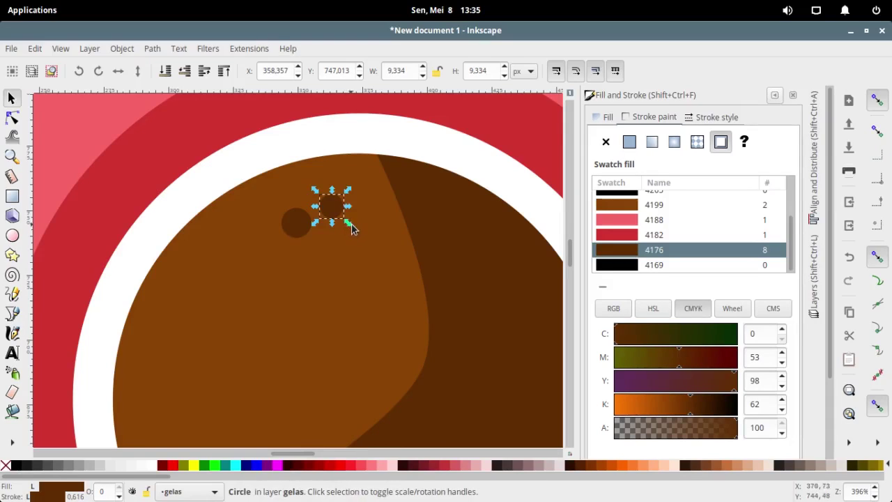
mouse_move(338, 211)
left_mouse_down()
mouse_move(352, 238)
mouse_move(343, 237)
mouse_move(333, 210)
mouse_move(264, 240)
left_mouse_up()
scroll(333, 223, "up", 2)
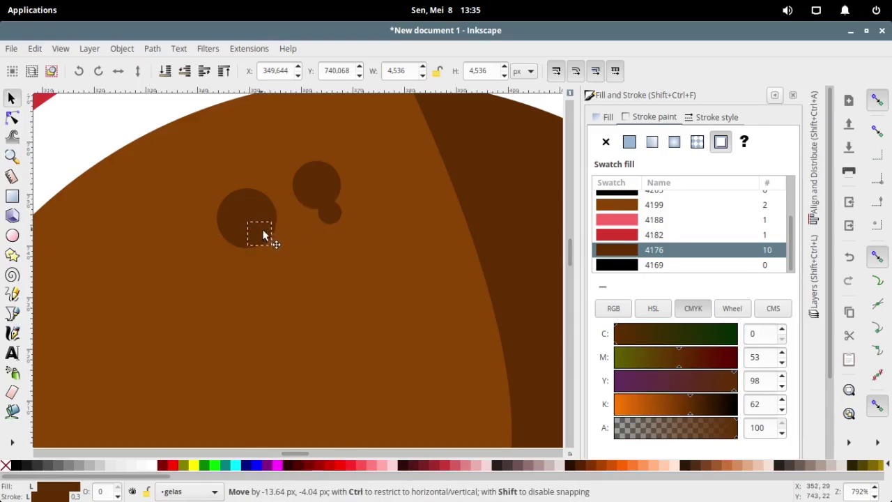
key("ctrl+d")
mouse_move(266, 242)
left_mouse_down()
mouse_move(237, 256)
mouse_move(246, 261)
left_mouse_up()
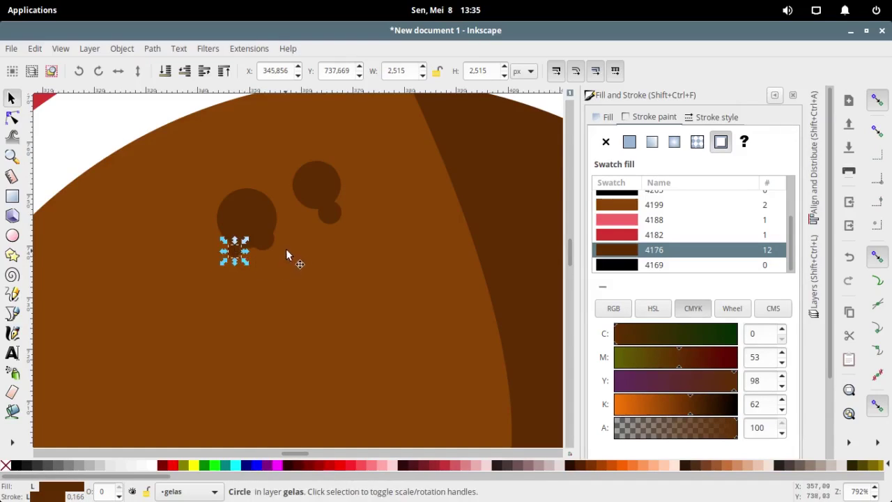
Step: Duplicate the small upper dot into enlarged copies lower on the coffee
left_click(334, 214)
key("ctrl+d")
mouse_move(335, 218)
left_mouse_down()
mouse_move(348, 262)
mouse_move(371, 289)
mouse_move(340, 262)
mouse_move(356, 289)
left_mouse_up()
key("ctrl+d")
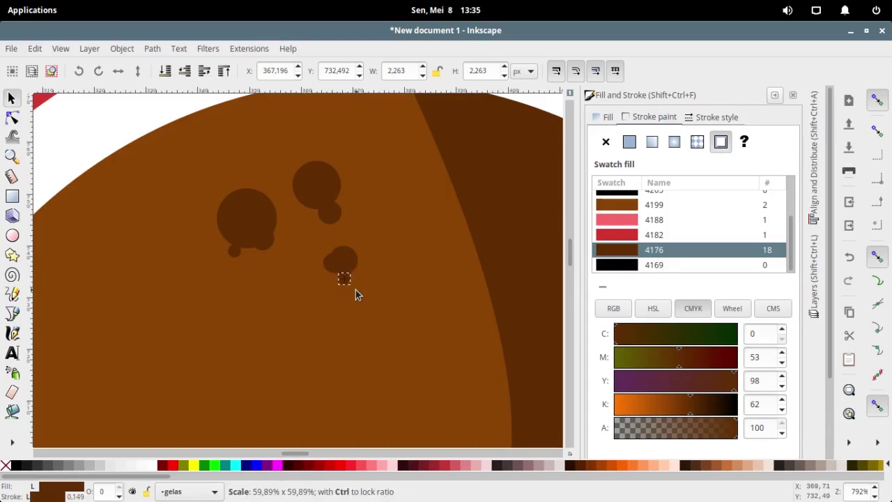
left_click(374, 299)
scroll(358, 282, "down", 1)
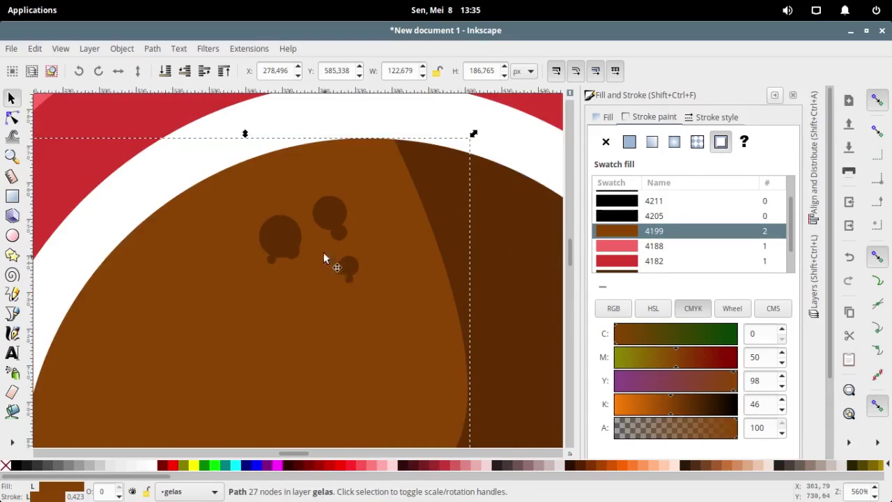
Step: Shrink a tiny dot to about 3.8 px and add two more copies below it
left_click(339, 236, "ctrl")
mouse_move(340, 237)
left_mouse_down()
mouse_move(324, 250)
mouse_move(333, 263)
mouse_move(317, 259)
mouse_move(330, 268)
mouse_move(317, 279)
mouse_move(320, 288)
left_mouse_up()
key("ctrl+d")
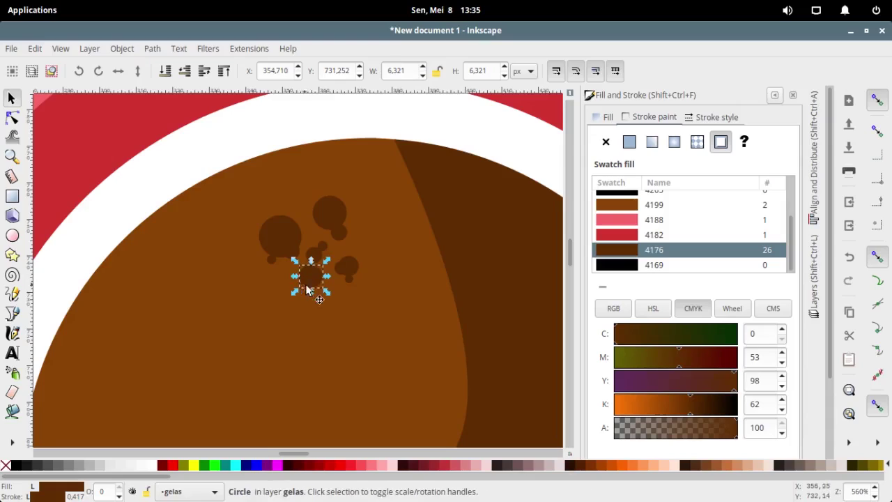
mouse_move(316, 288)
left_mouse_down()
mouse_move(329, 313)
mouse_move(333, 294)
left_mouse_up()
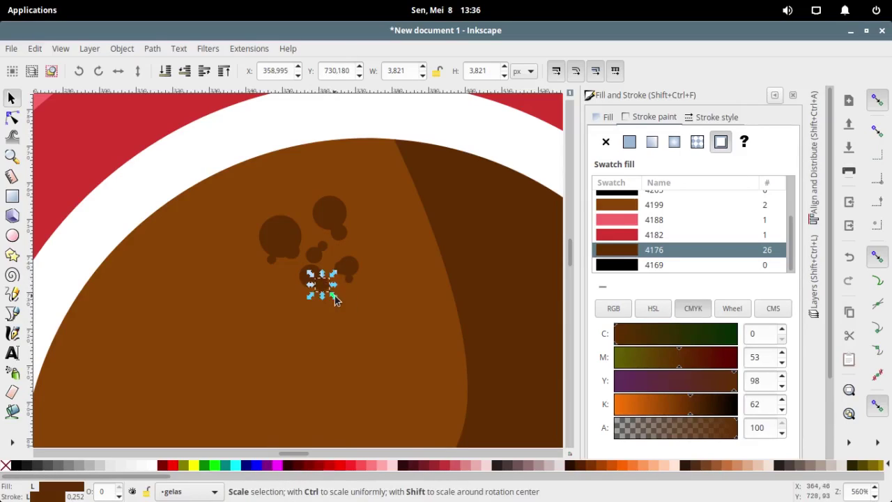
key("ctrl+d")
mouse_move(326, 280)
left_mouse_down()
mouse_move(309, 328)
mouse_move(307, 304)
mouse_move(331, 287)
left_mouse_up()
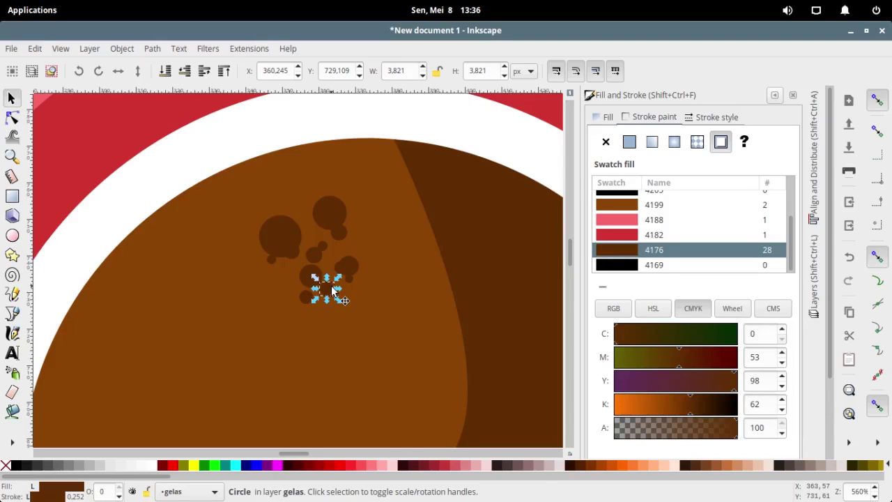
Step: Duplicate the small dark bubble circles and scatter the copies across the coffee surface
key("Escape")
left_click(333, 292)
scroll(338, 295, "down", 3)
scroll(338, 294, "up", 1)
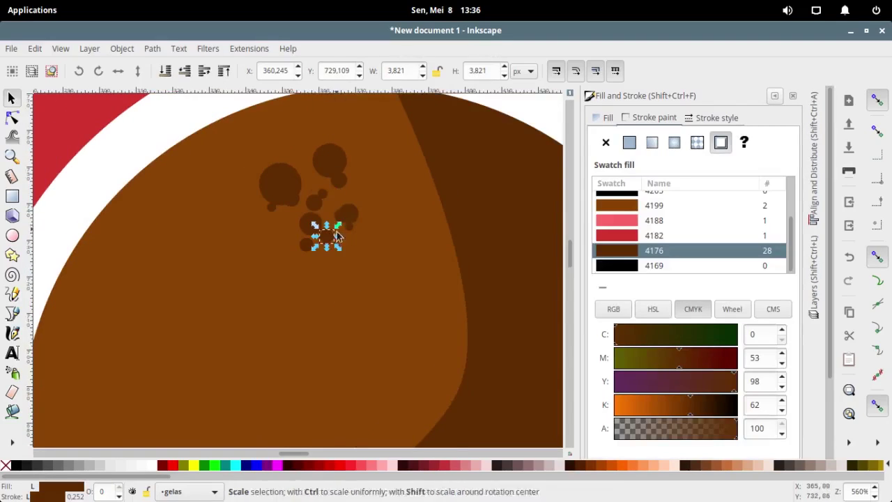
key("ctrl+d")
mouse_move(337, 237)
left_mouse_down()
mouse_move(346, 255)
mouse_move(311, 236)
mouse_move(290, 237)
mouse_move(302, 249)
mouse_move(250, 139)
mouse_move(257, 163)
left_mouse_up()
left_click(310, 224)
key("ctrl+d")
key("ctrl+d")
key("ctrl+d")
scroll(318, 198, "down", 2, "ctrl")
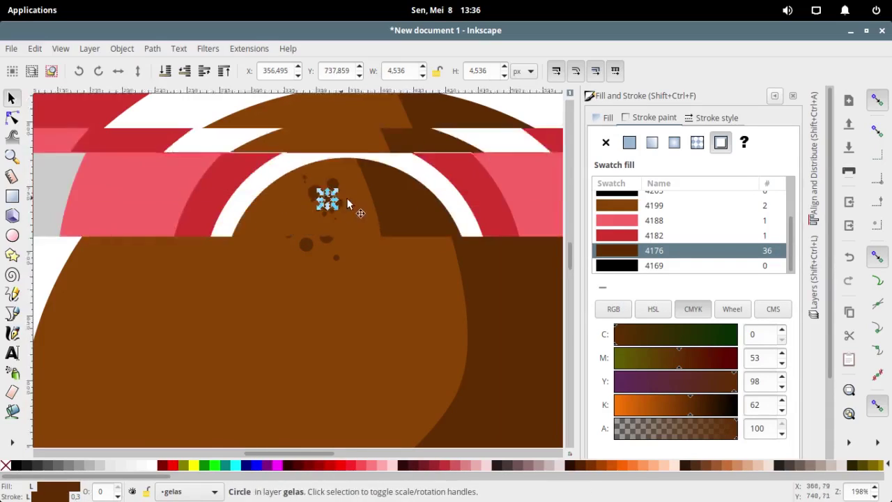
scroll(345, 202, "down", 2, "ctrl")
scroll(280, 241, "down", 1, "ctrl")
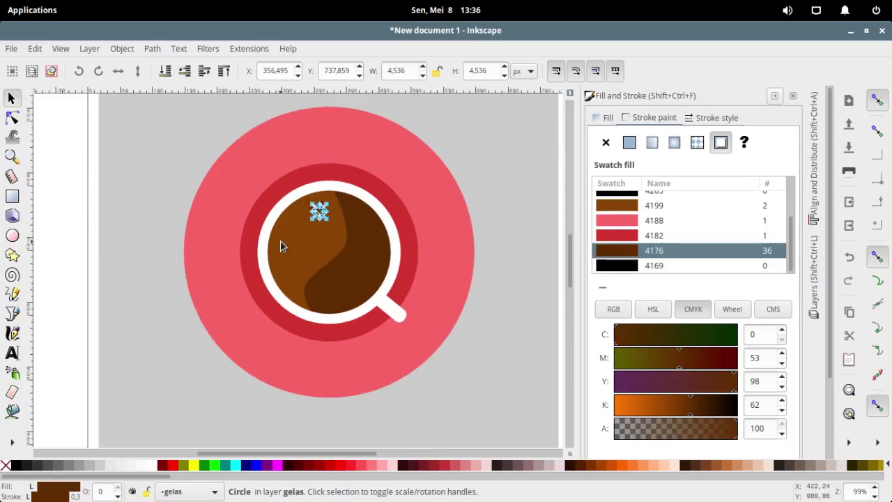
Step: Deselect, collapse the Fill and Stroke dock, show the Layers list and make 'piring' active
left_click(525, 234)
scroll(314, 211, "up", 1, "ctrl")
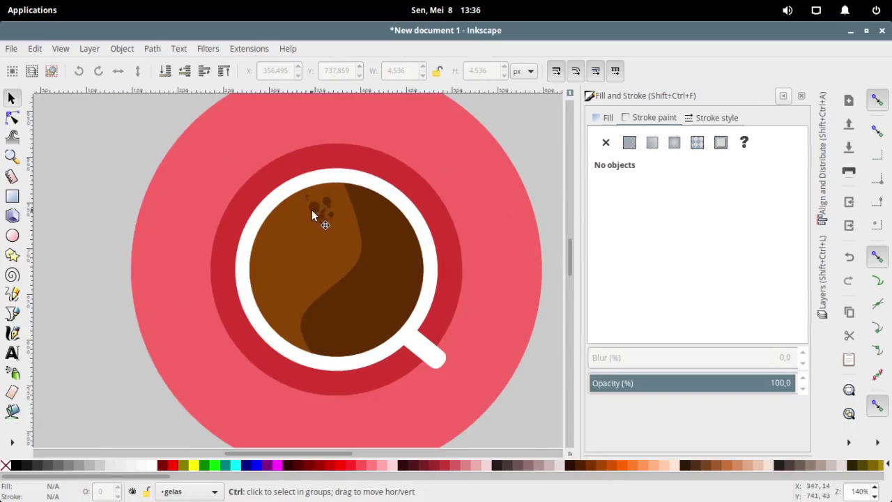
scroll(289, 235, "down", 1, "ctrl")
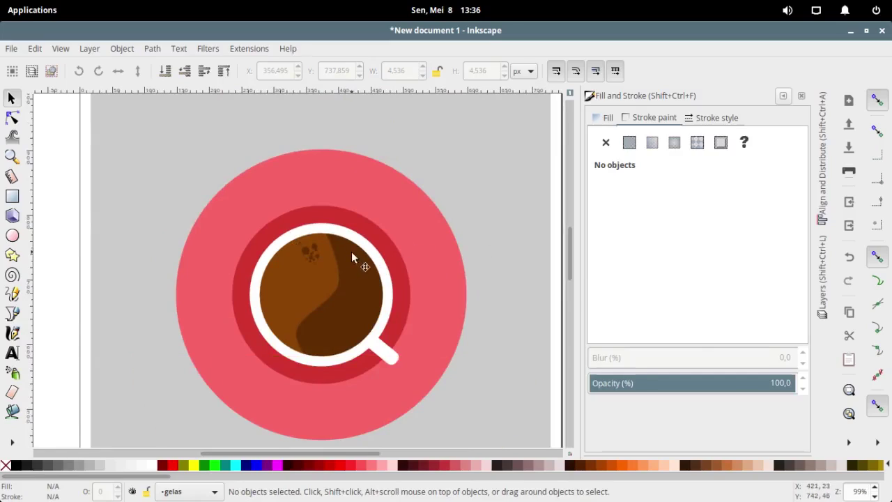
left_click(782, 95)
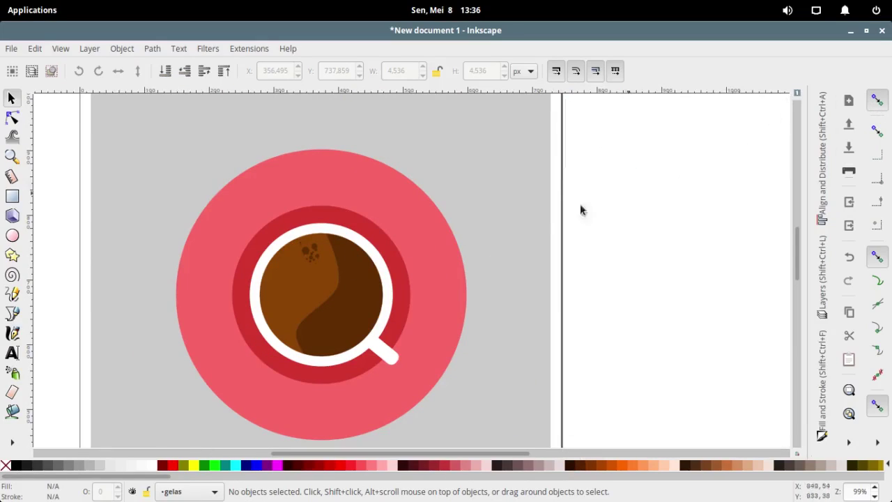
scroll(379, 265, "down", 2)
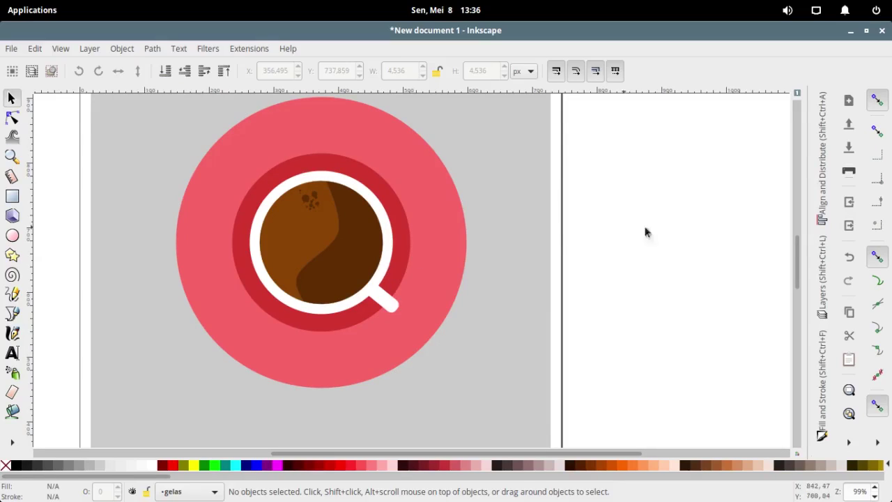
left_click(823, 210)
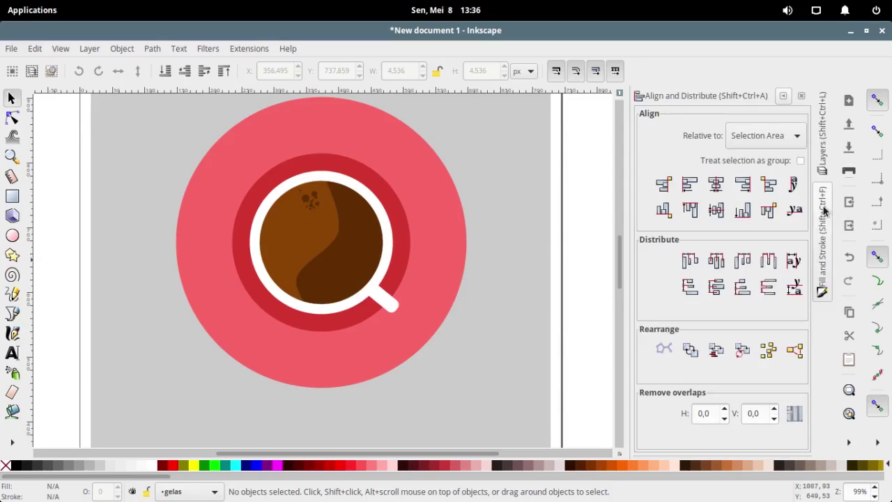
left_click(825, 166)
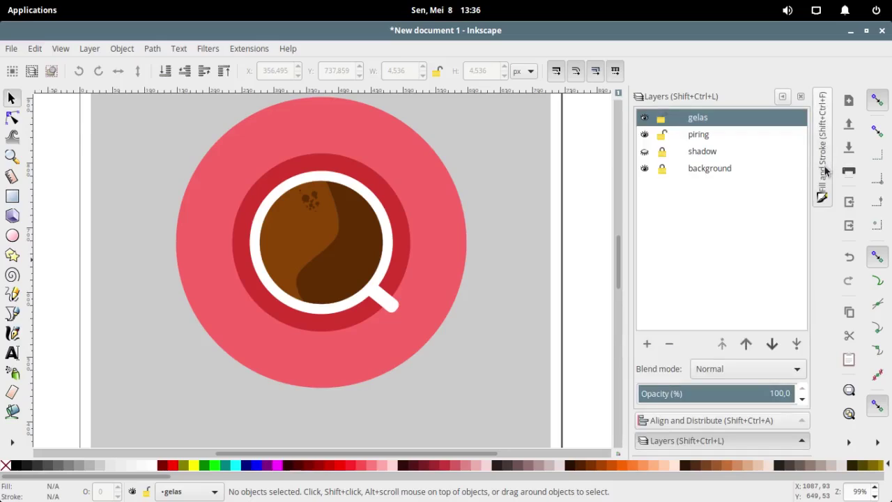
left_click(713, 139)
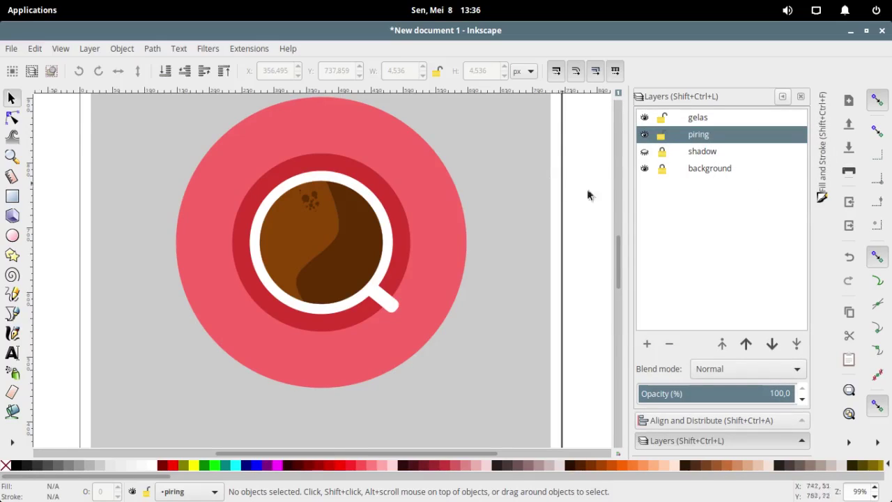
scroll(230, 264, "down", 1, "ctrl")
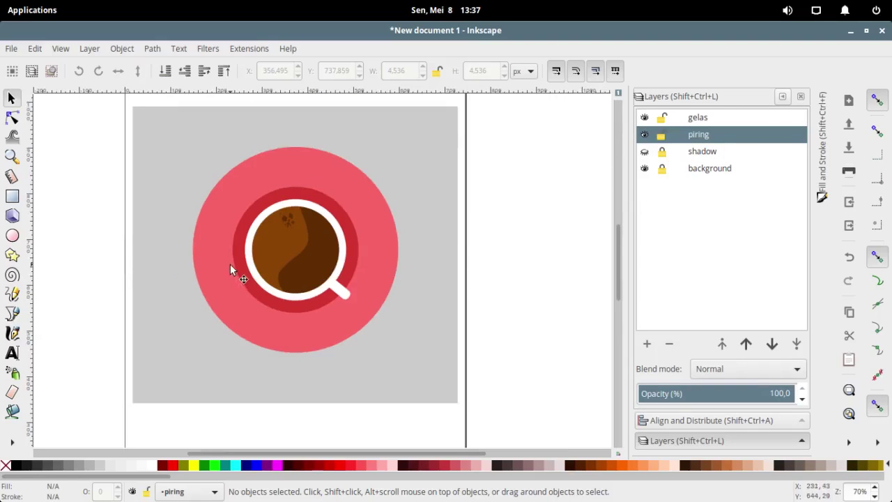
scroll(211, 268, "up", 1, "ctrl")
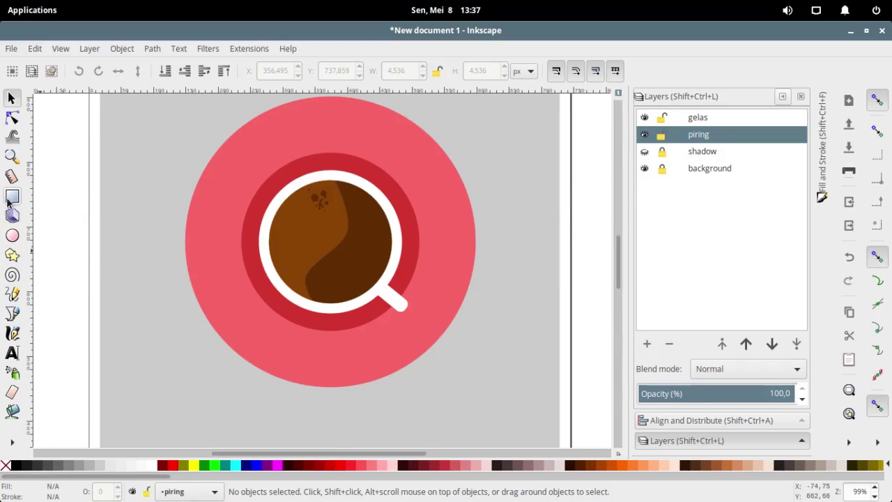
Step: Draw a tall ellipse left of the saucer and remove its fill, leaving an outline
left_click(12, 236)
left_click_drag(126, 190, 138, 199)
mouse_move(115, 155)
left_mouse_down()
mouse_move(123, 187)
mouse_move(168, 262)
mouse_move(171, 246)
left_mouse_up()
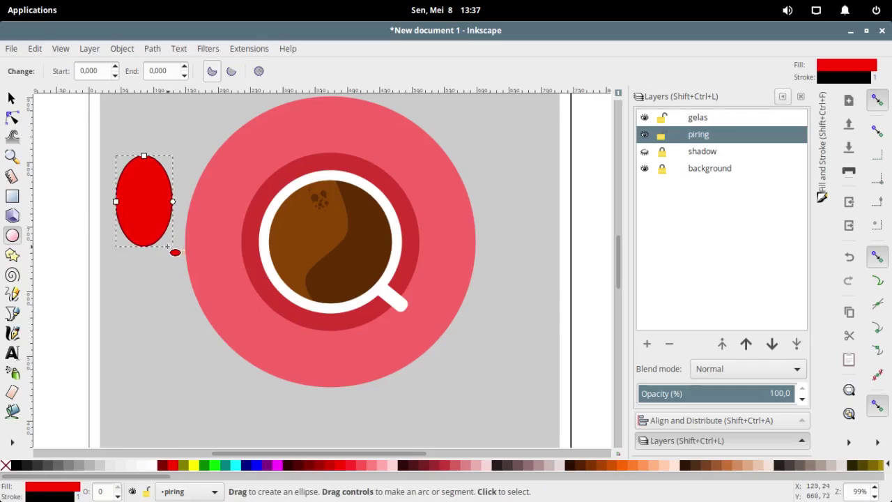
scroll(90, 212, "up", 1, "ctrl")
scroll(59, 168, "up", 2)
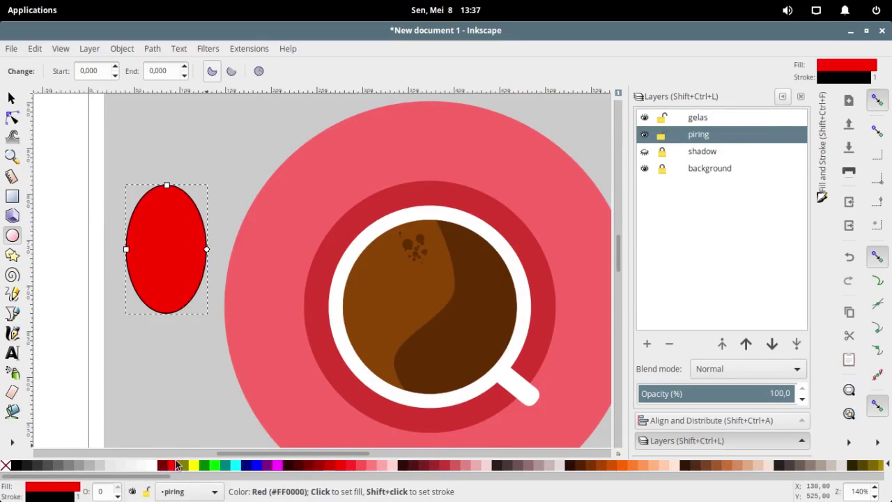
left_click(6, 464)
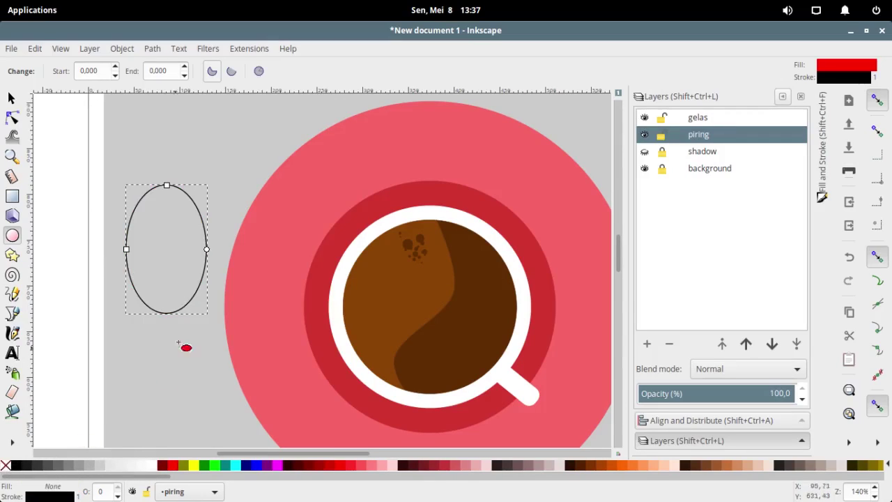
Step: Narrow and shorten the outline oval to shape the spoon bowl
left_click(11, 97)
left_click_drag(211, 248, 201, 247)
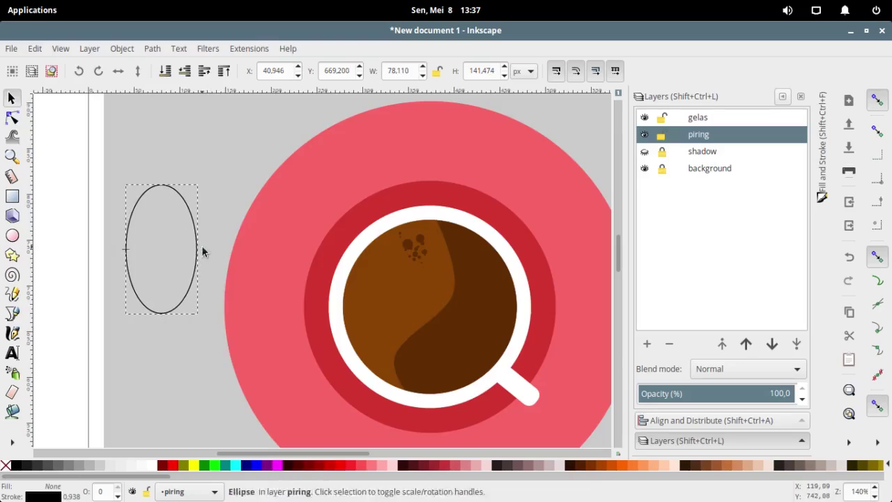
left_click_drag(161, 183, 161, 202)
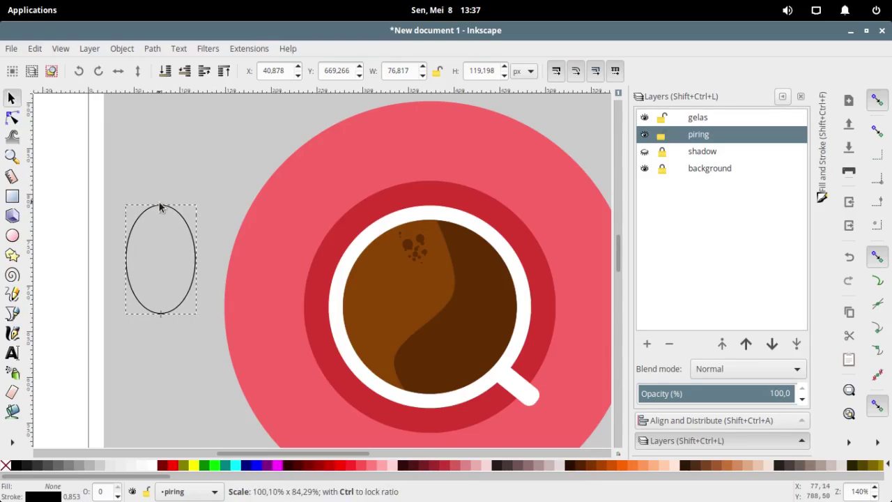
left_click(161, 204)
left_click(196, 260)
left_click_drag(199, 261, 184, 259)
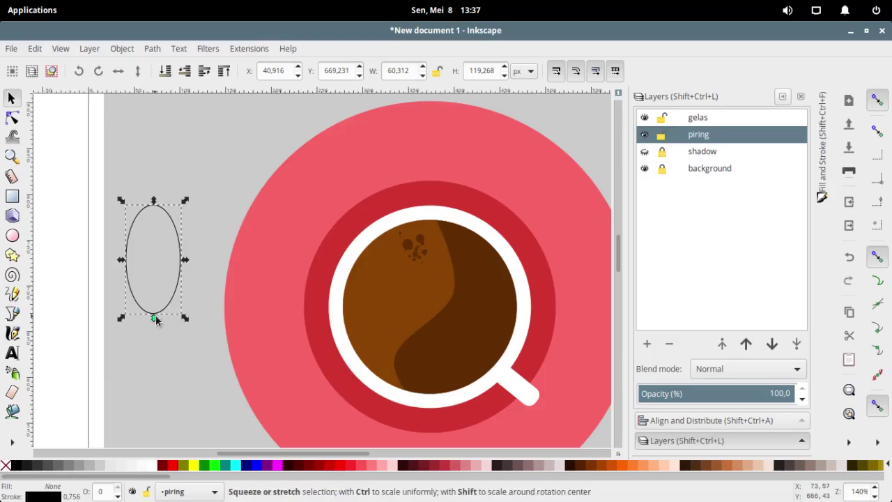
left_click_drag(154, 316, 185, 288)
Step: Duplicate the oval and scale the copy to about 46 × 81 px, centred inside it
right_click(186, 270)
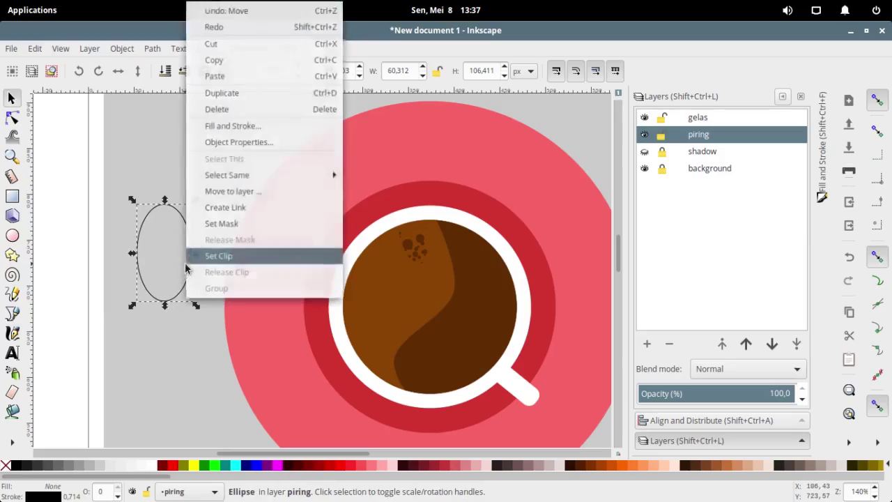
left_click(239, 92)
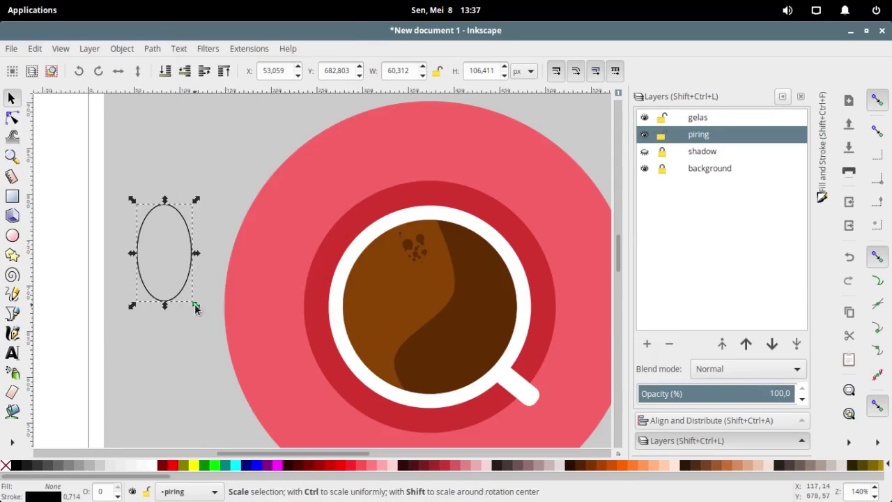
left_click_drag(195, 306, 189, 298)
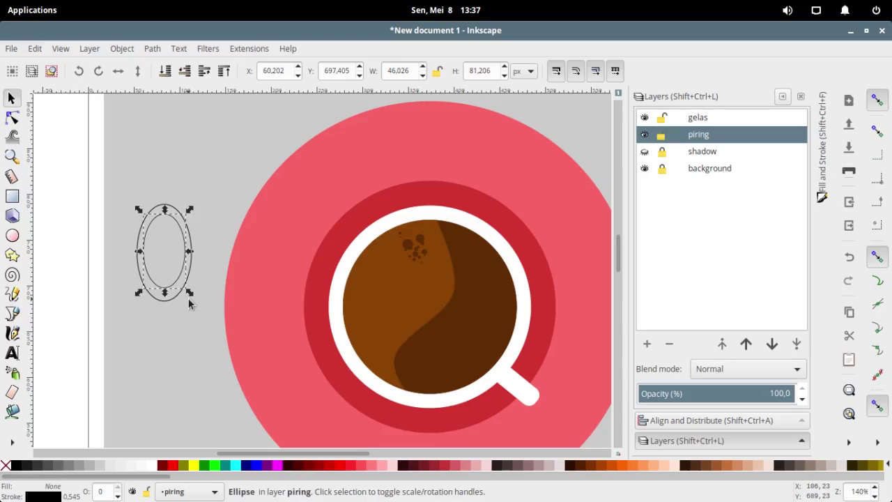
key("Up")
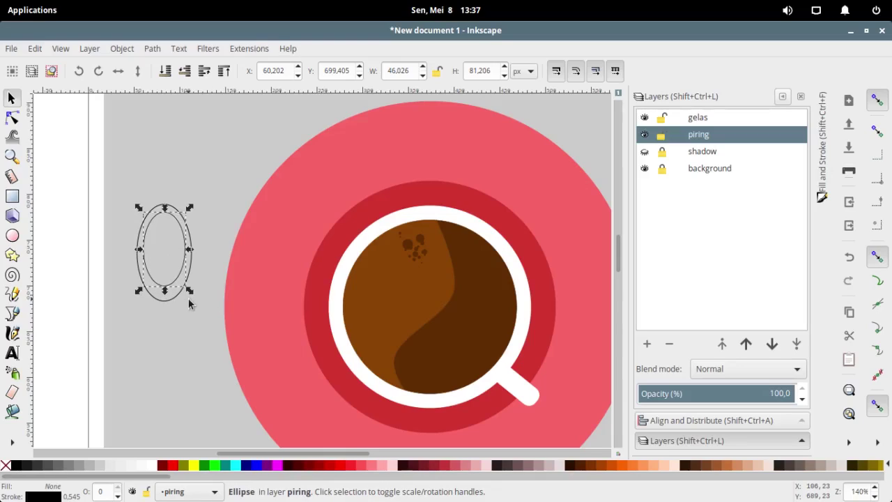
Step: Draw a square-cornered rectangle below the oval as the spoon handle
left_click(12, 196)
left_click_drag(155, 295, 178, 382)
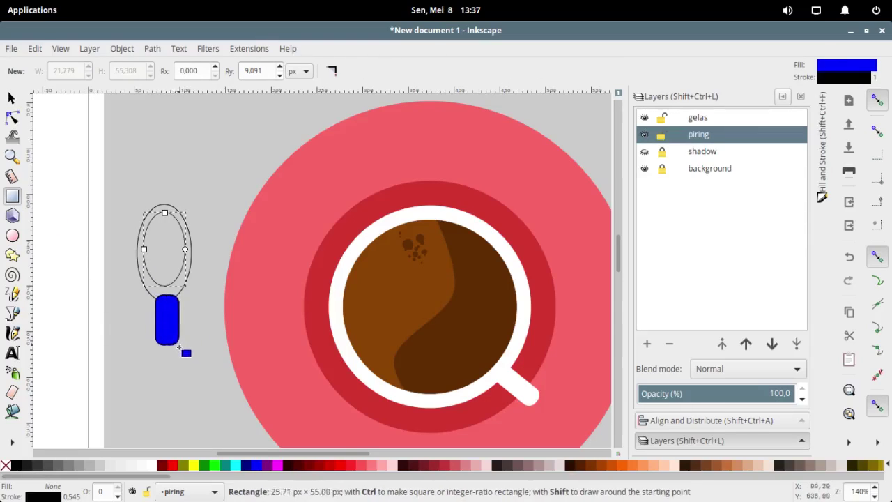
scroll(148, 322, "up", 2, "ctrl")
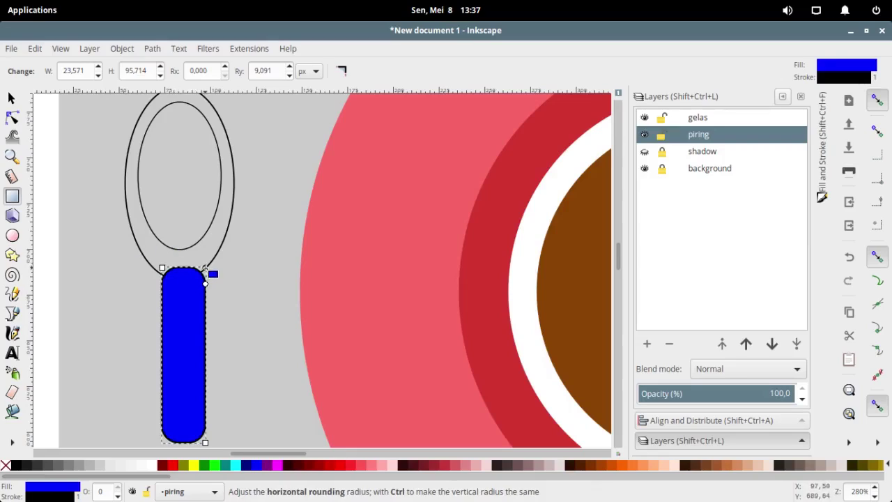
left_click_drag(205, 268, 220, 271)
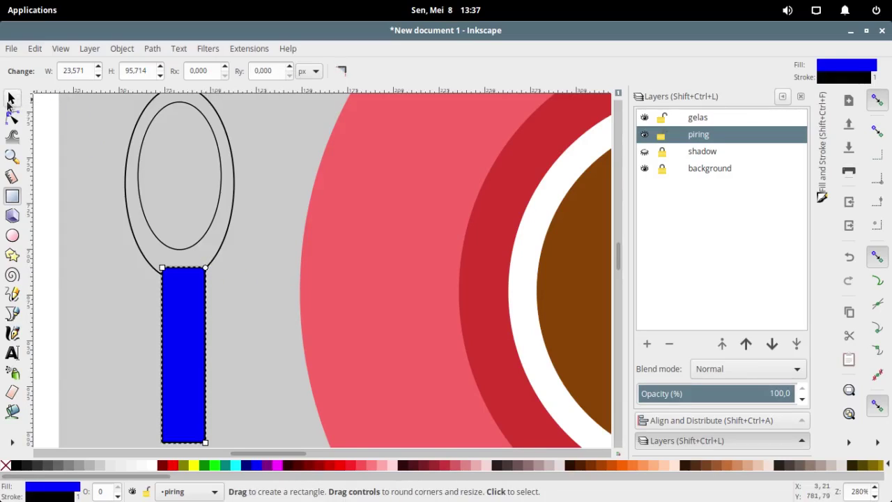
Step: Narrow the handle and stretch it downward to about 18.9 × 124 px
left_click(11, 97)
scroll(205, 354, "down", 2)
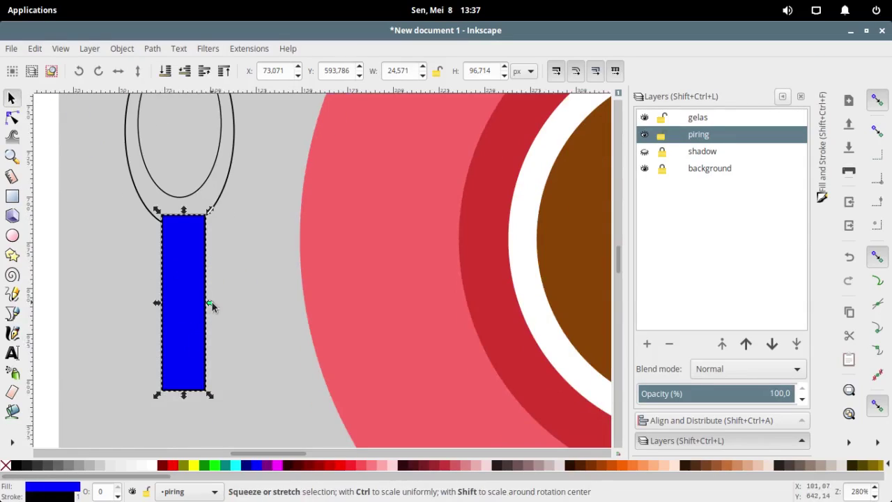
mouse_move(210, 304)
left_mouse_down()
mouse_move(164, 307)
mouse_move(203, 307)
left_mouse_up()
scroll(175, 279, "up", 2)
left_click_drag(174, 278, 174, 286)
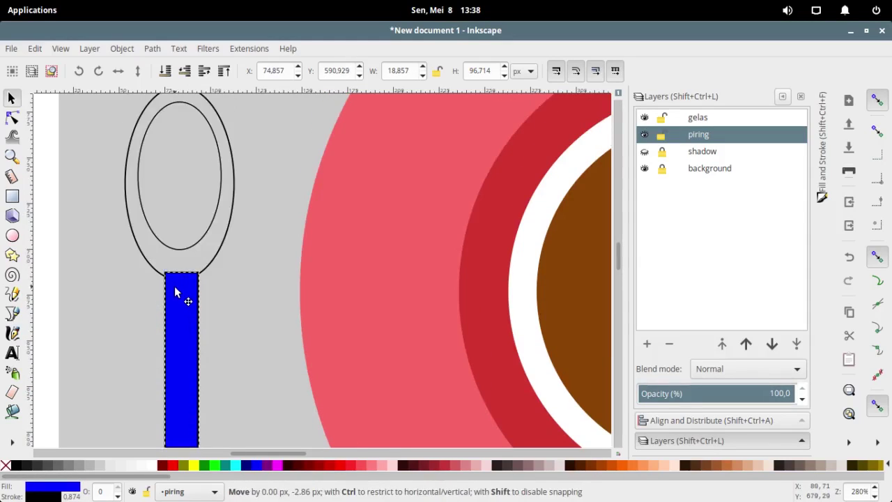
scroll(174, 290, "down", 4)
left_click_drag(184, 350, 185, 355)
scroll(190, 315, "down", 2, "ctrl")
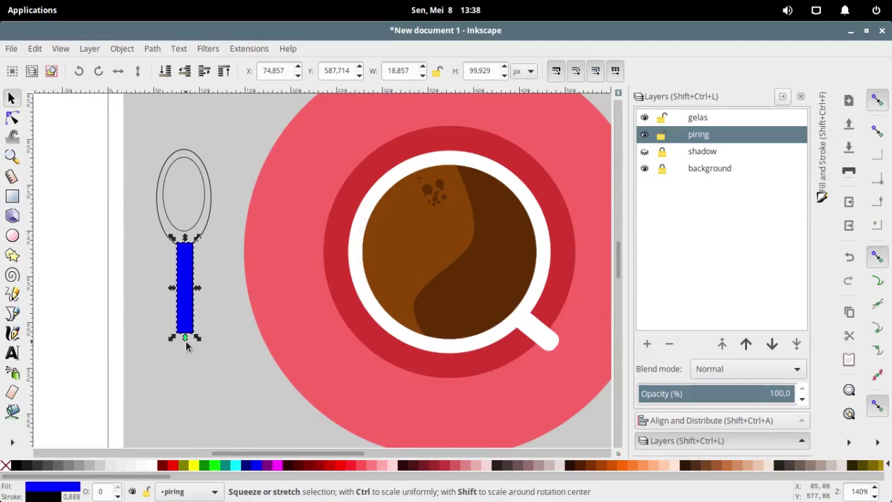
left_click_drag(185, 339, 187, 357)
scroll(200, 283, "up", 2)
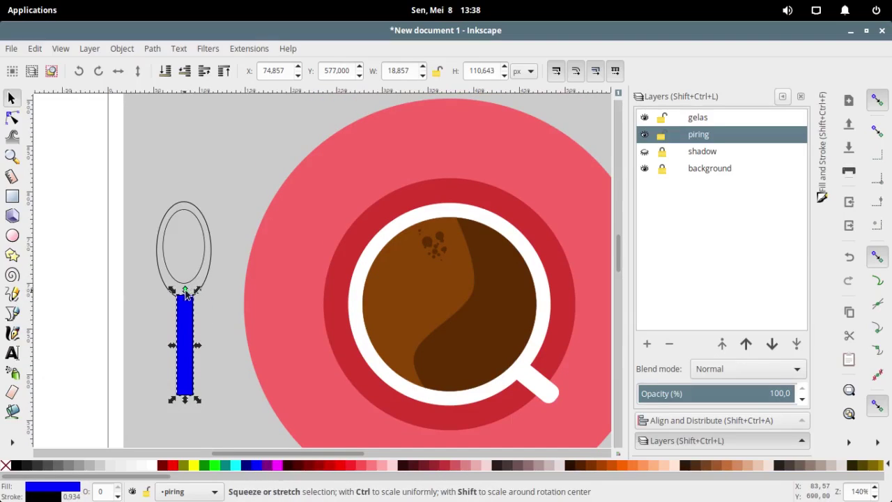
left_click_drag(185, 294, 186, 291)
left_click_drag(185, 399, 184, 407)
Step: Remove the handle rectangle's fill and select it together with the ellipses
left_click(206, 281, "shift")
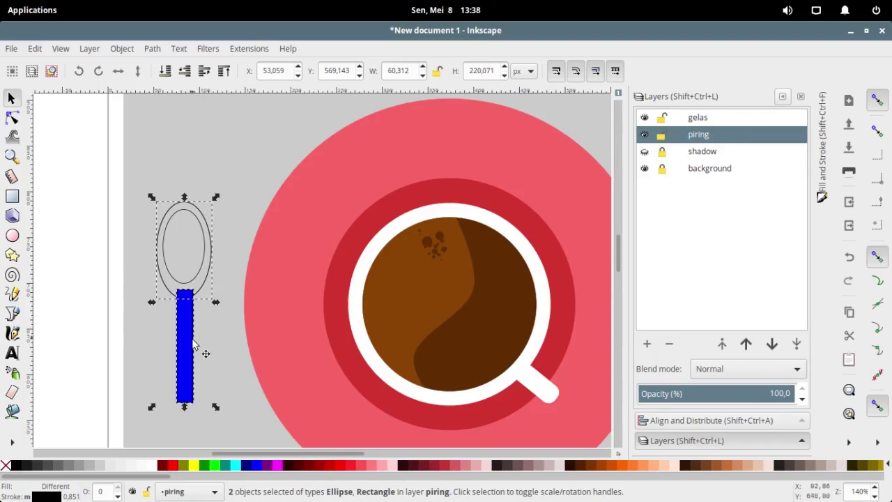
left_click(195, 345)
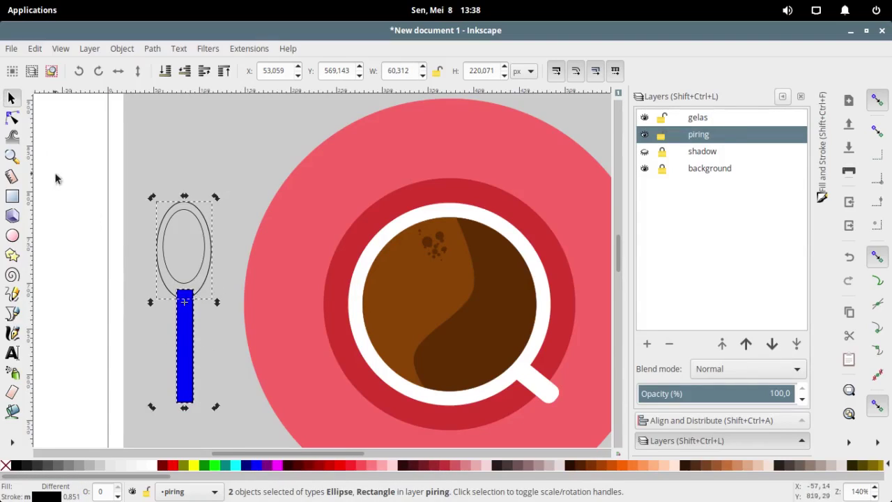
key("Escape")
left_click(190, 354)
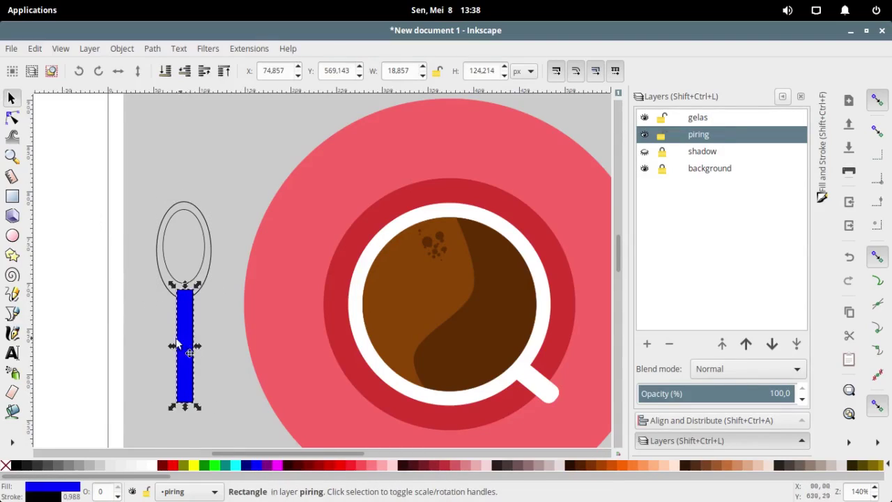
left_click(6, 467)
left_click_drag(94, 172, 222, 451)
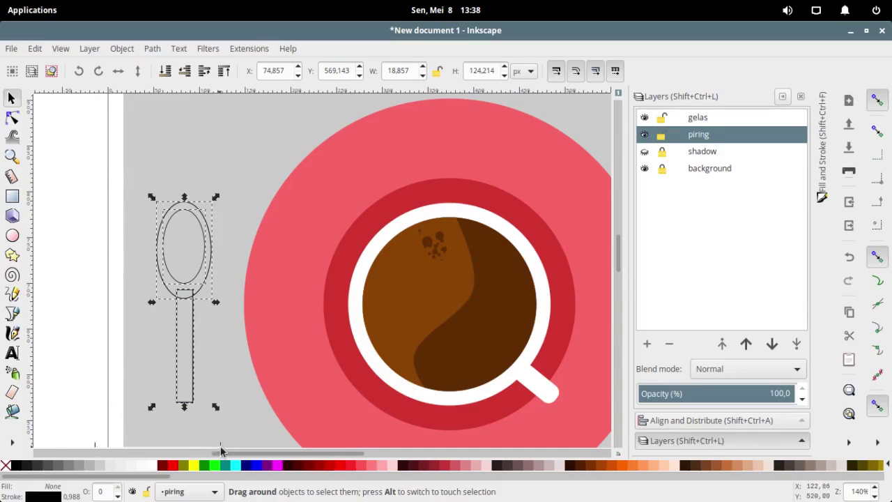
Step: Select the handle and outer ellipse and centre them on a horizontal axis
key("Escape")
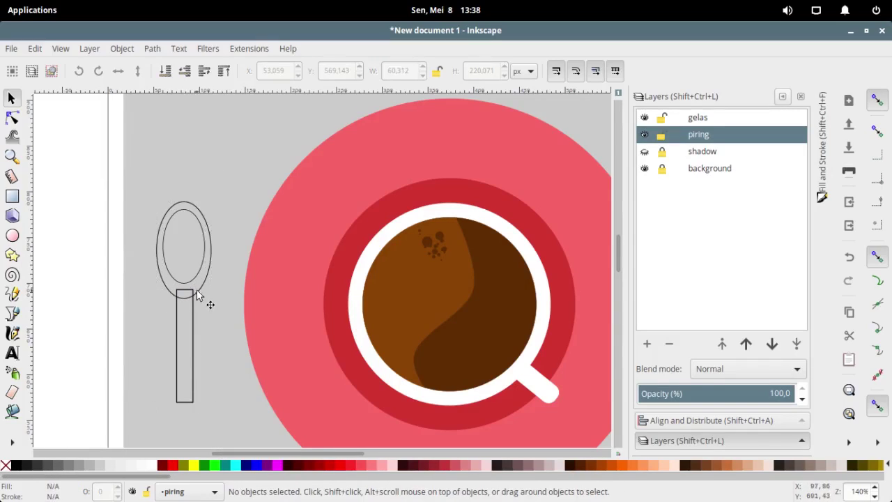
left_click(194, 293)
left_click(201, 294, "shift")
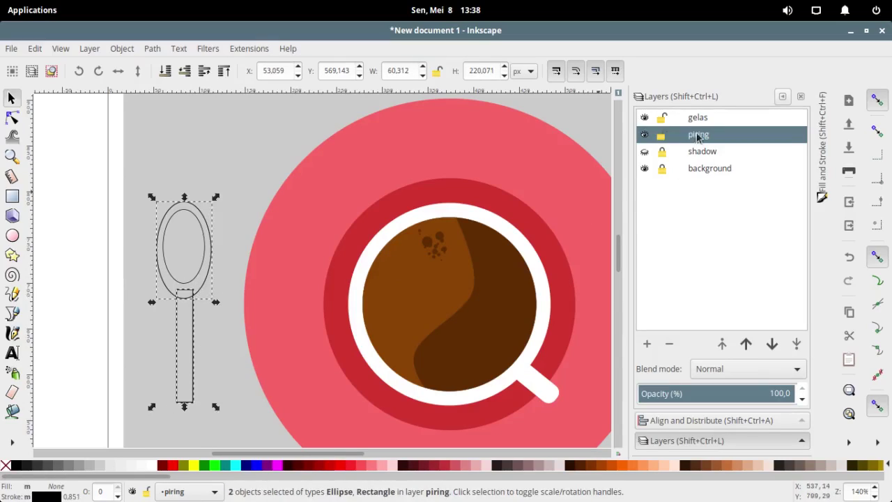
left_click(822, 174)
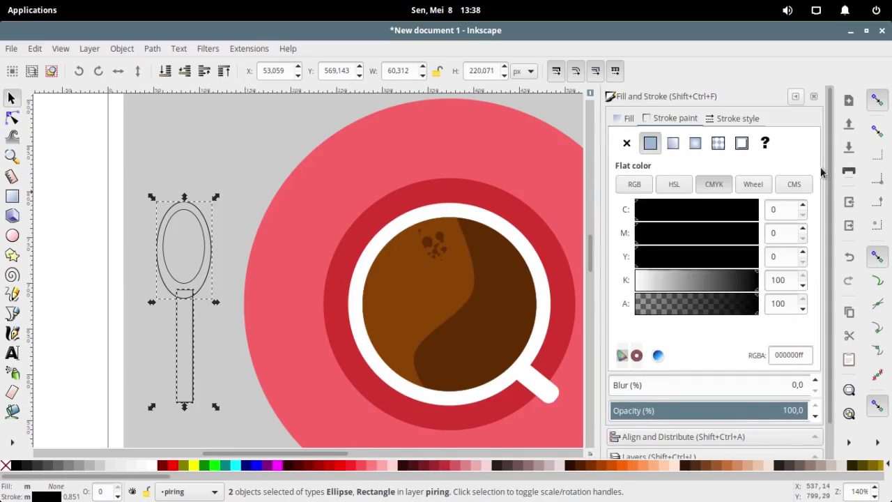
left_click(796, 97)
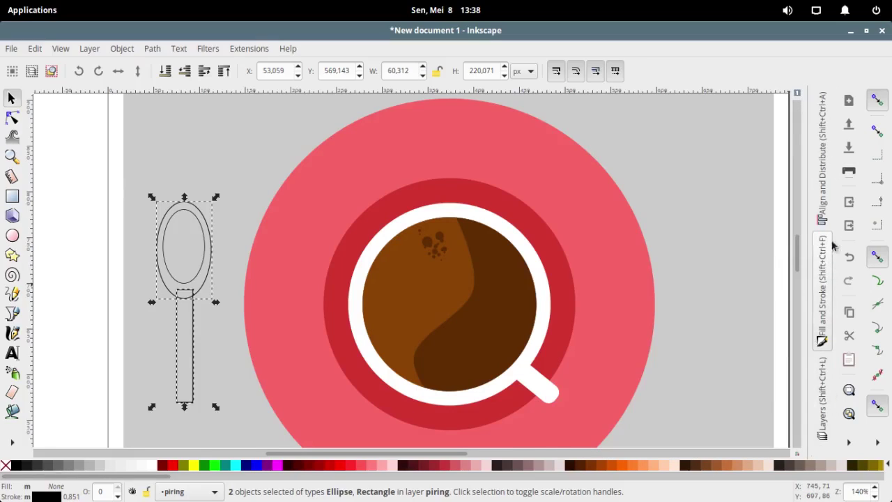
left_click(823, 200)
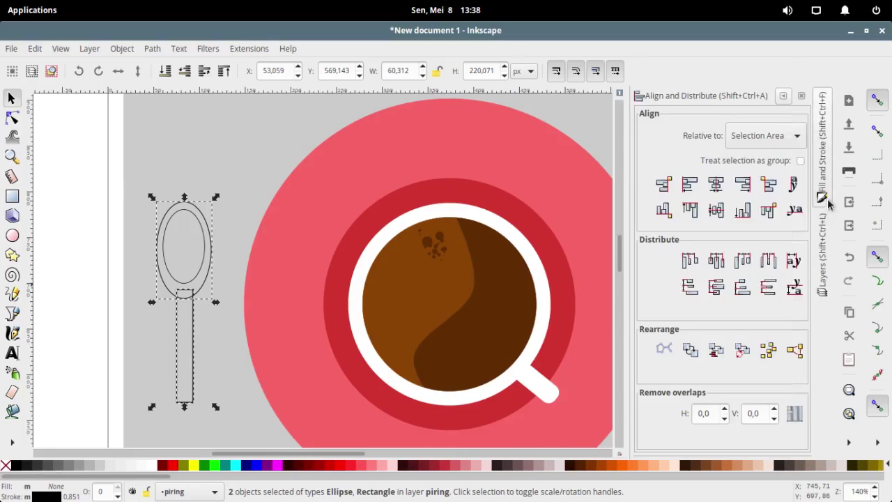
left_click(718, 210)
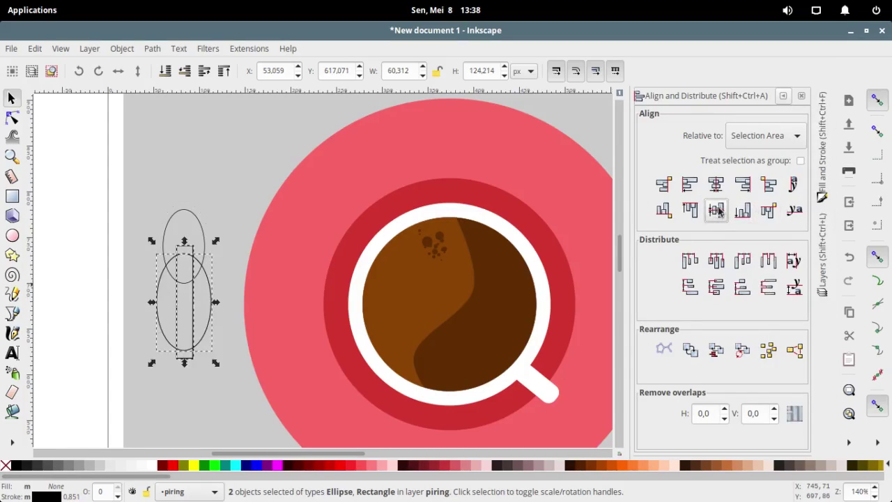
Step: Rotate the pair through four quarter turns, back to its original orientation
left_click(97, 73)
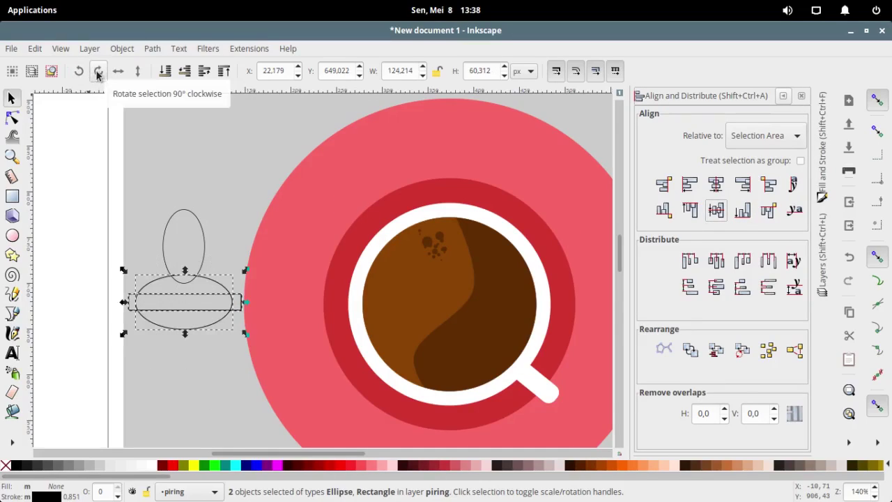
left_click(98, 71)
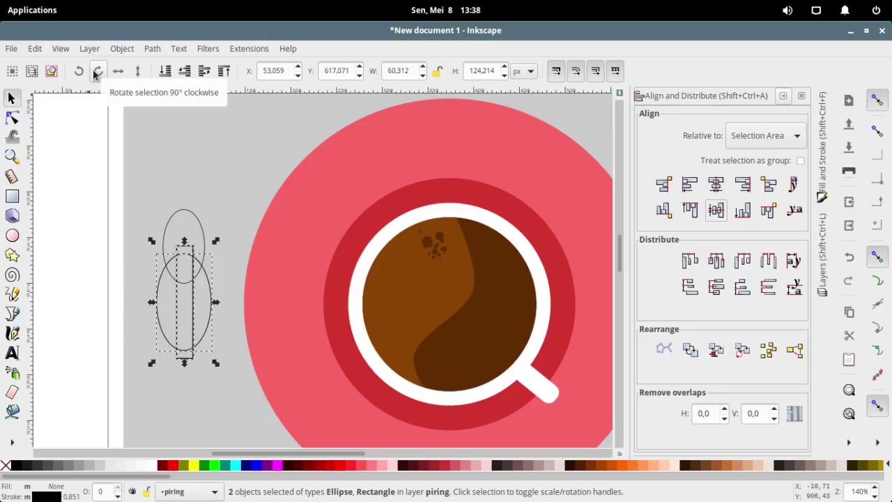
left_click(97, 72)
left_click(98, 72)
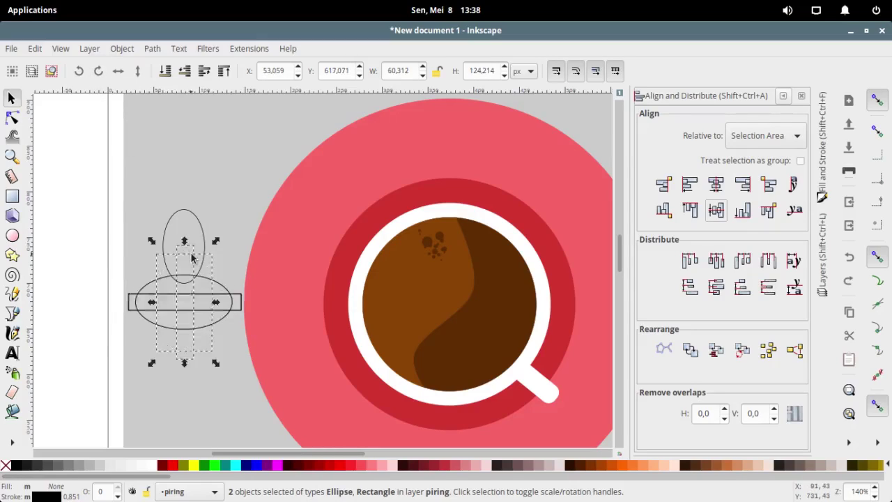
left_click_drag(185, 301, 199, 255)
Step: Centre the handle rectangle under the outer ellipse on the vertical axis
left_click(105, 309)
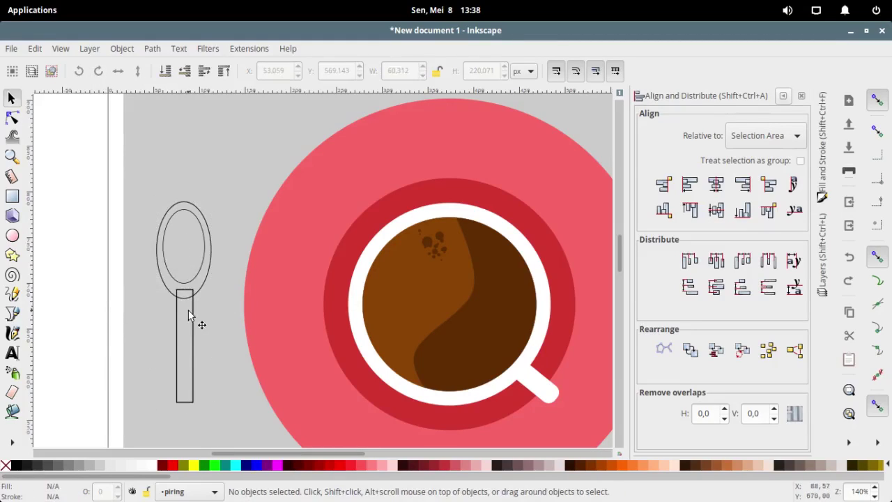
left_click(185, 327)
left_click(210, 282, "shift")
left_click(716, 184)
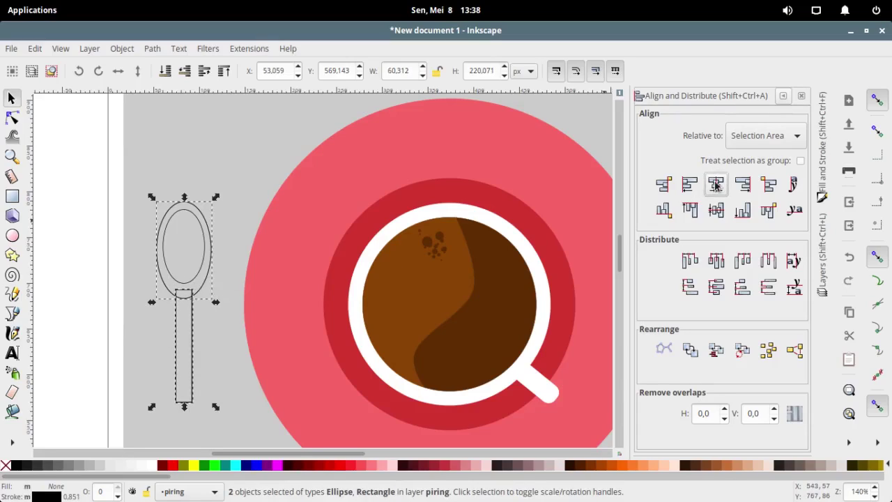
Step: Reselect the handle and outer ellipse and browse the Layer and Object menus
left_click(109, 262)
left_click(193, 314)
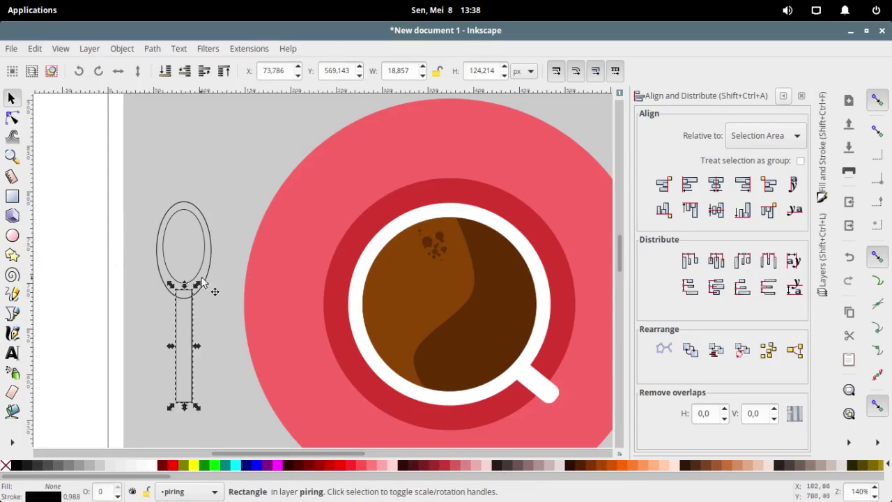
left_click(208, 279, "shift")
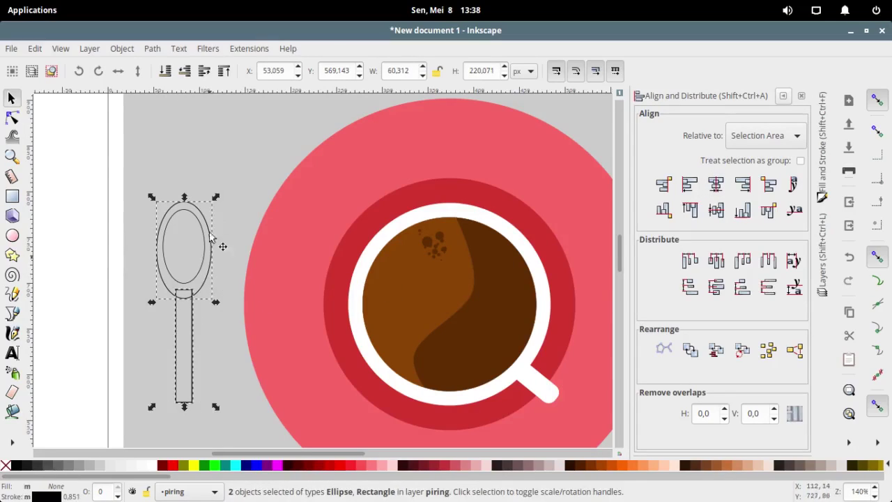
left_click(96, 54)
left_click(99, 53)
left_click(106, 50)
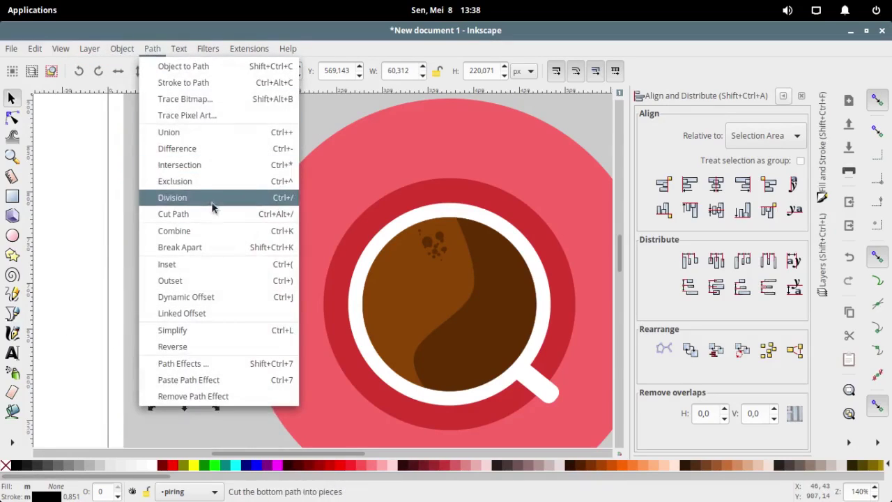
Step: Union the ellipse and handle into one spoon outline, then check each part's selection
left_click(220, 132)
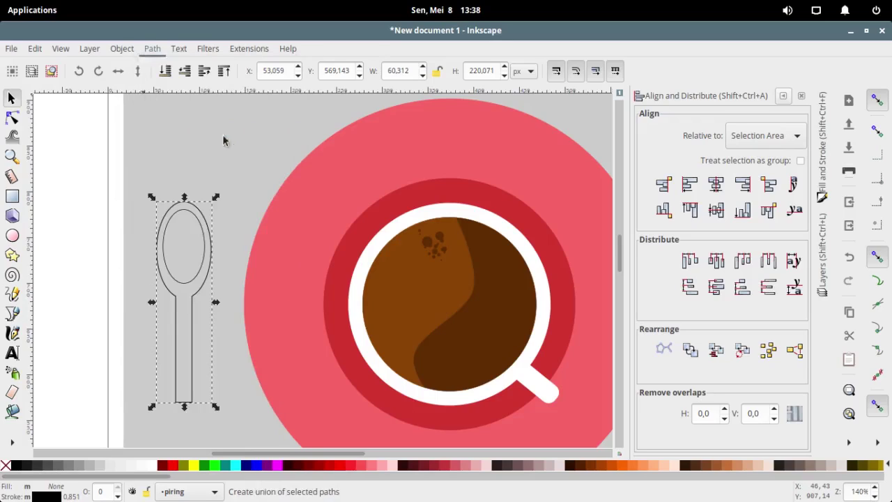
left_click(76, 304)
left_click(195, 311)
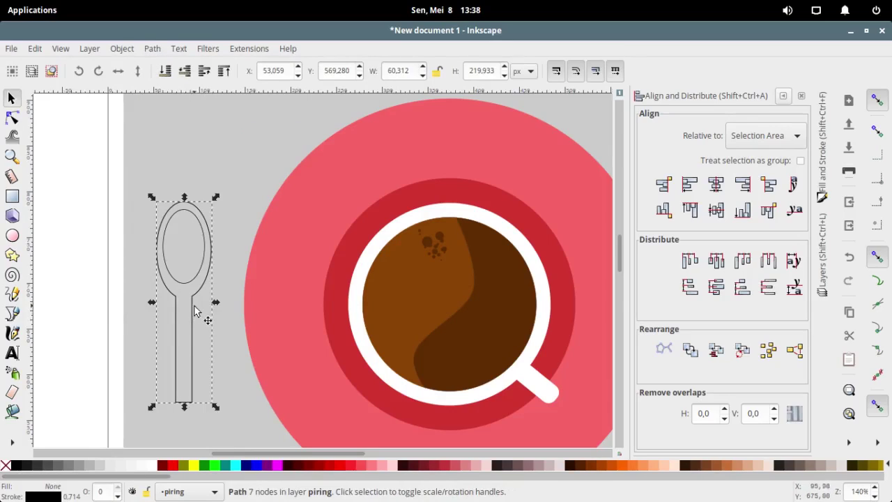
left_click(113, 189)
left_click(198, 223)
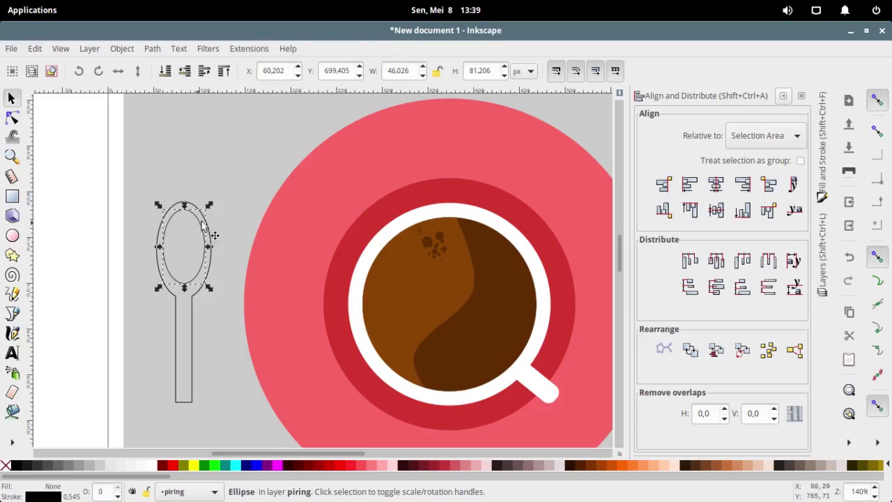
left_click(188, 348)
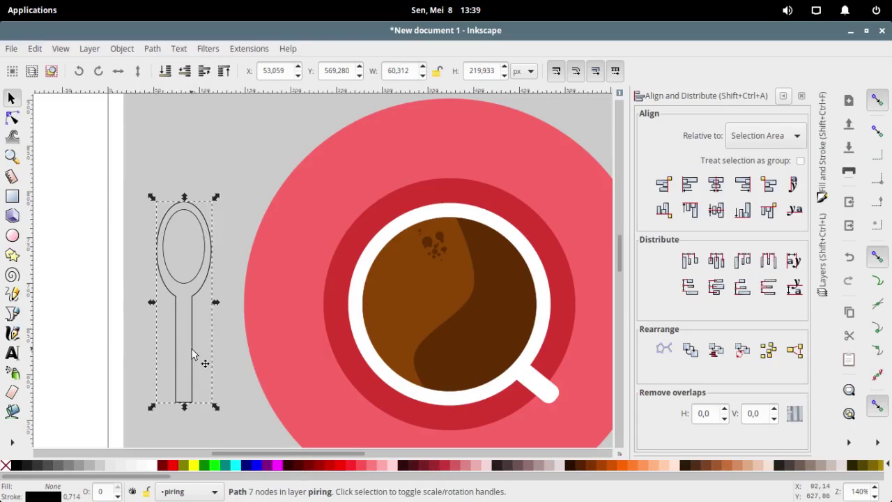
left_click(193, 283)
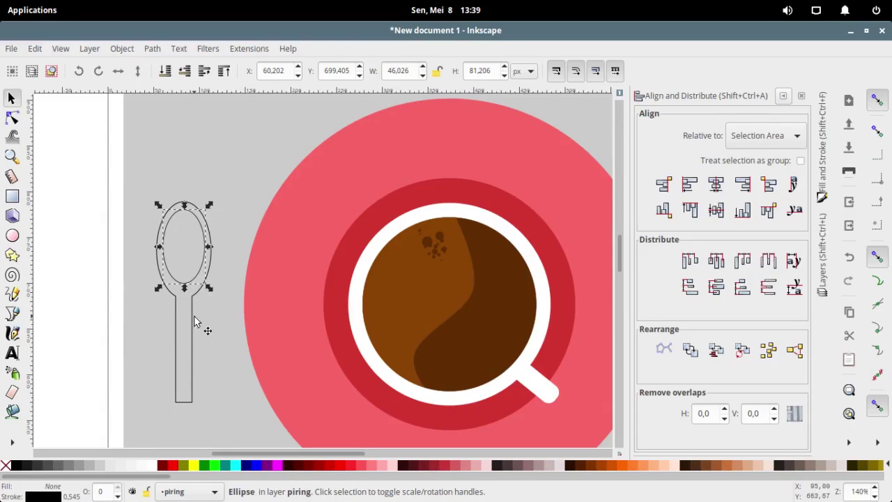
scroll(194, 268, "up", 2, "ctrl")
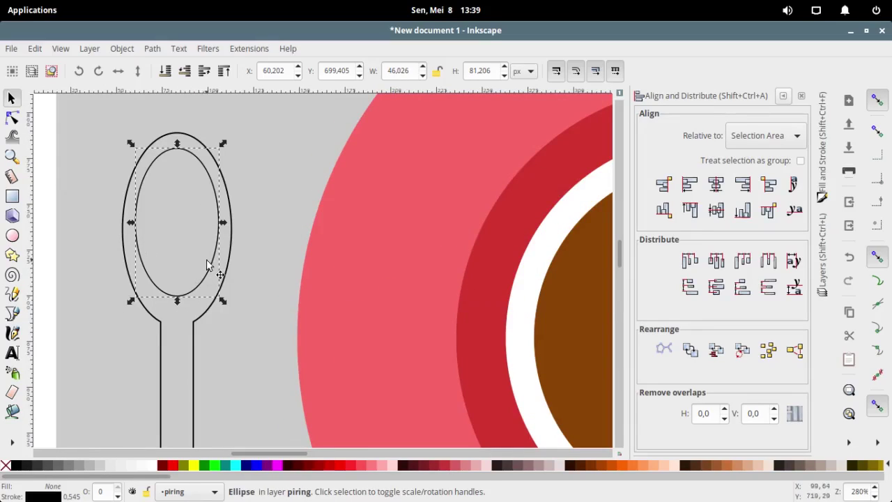
Step: Fill the spoon outline 50% grey and the inner bowl ellipse light grey (cccccc)
left_click(193, 396)
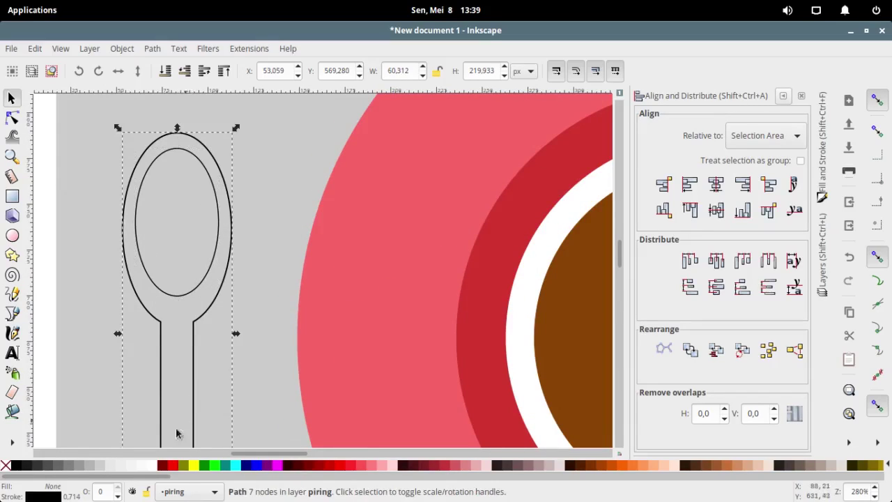
left_click(69, 471)
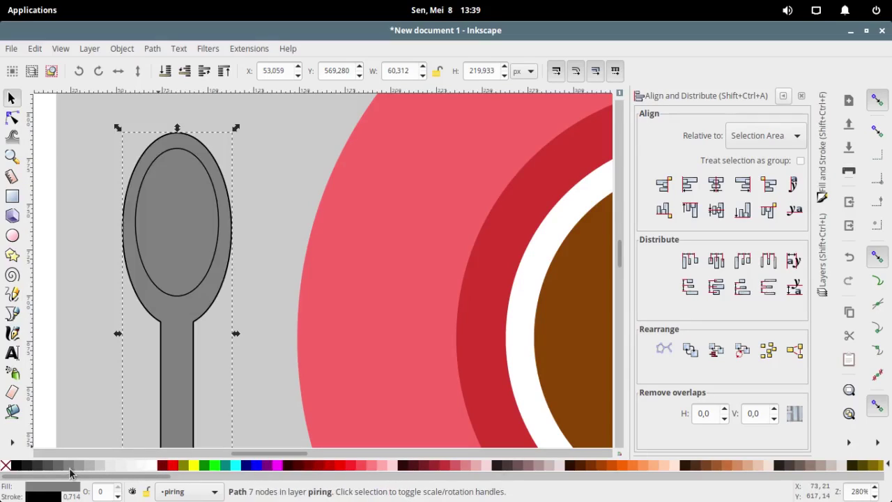
left_click(206, 276)
left_click(152, 471)
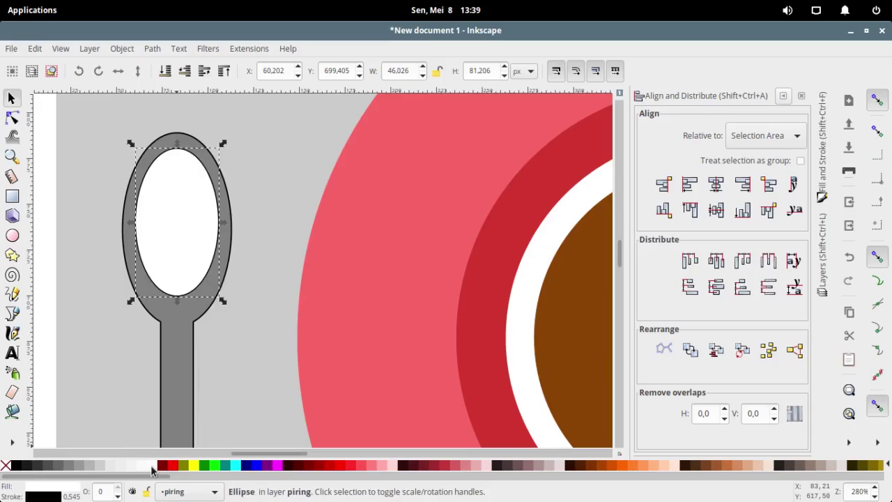
left_click(96, 466)
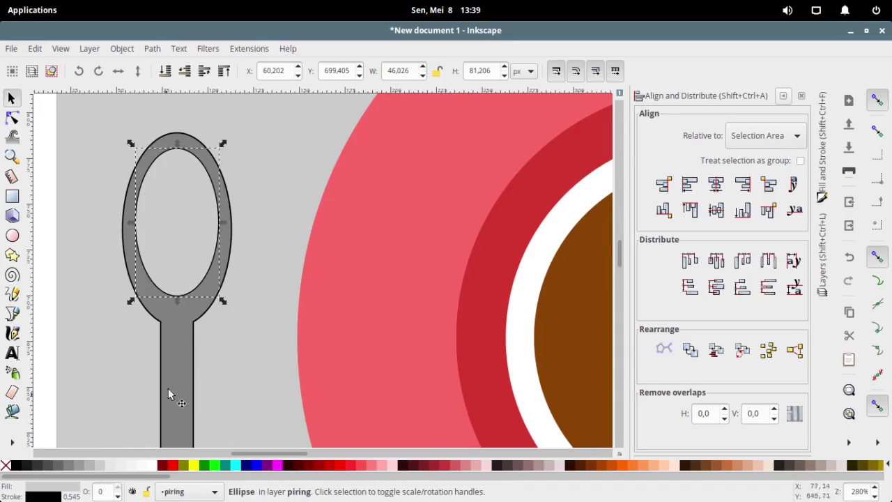
Step: Change the spoon's outer shape to white and select the inner oval
left_click(171, 376)
left_click(155, 468)
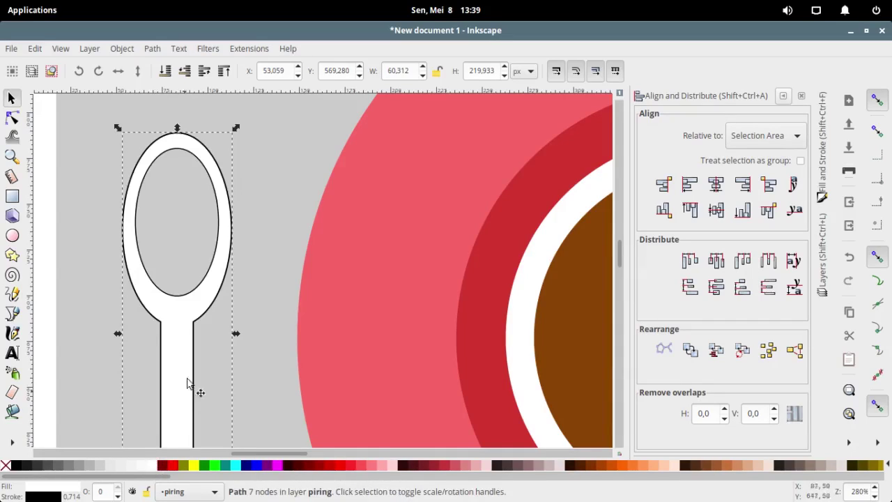
left_click(207, 282)
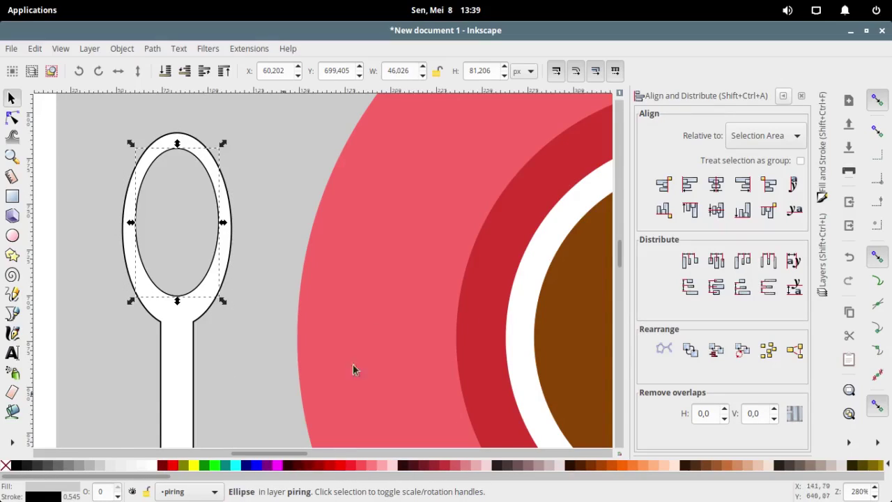
scroll(608, 223, "up", 6)
Step: Set the inner bowl oval's fill colour to b8b7b4 in Fill and Stroke
left_click(823, 154)
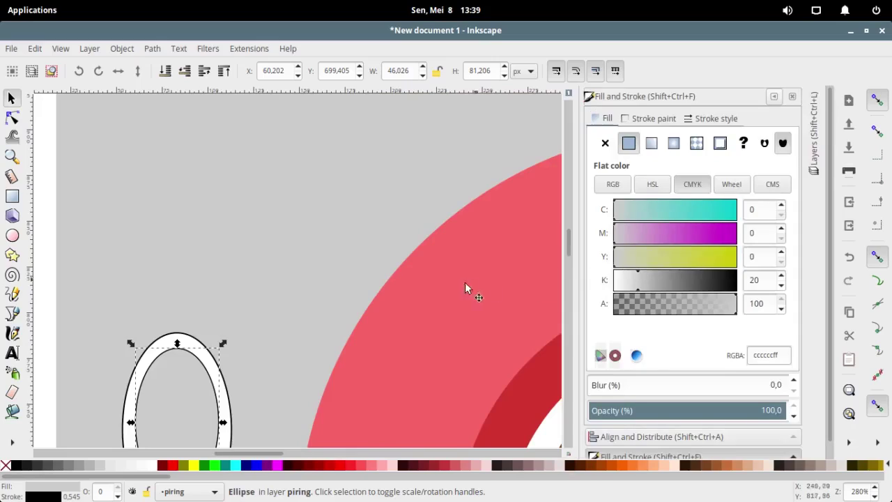
scroll(388, 341, "down", 4)
scroll(213, 370, "down", 2)
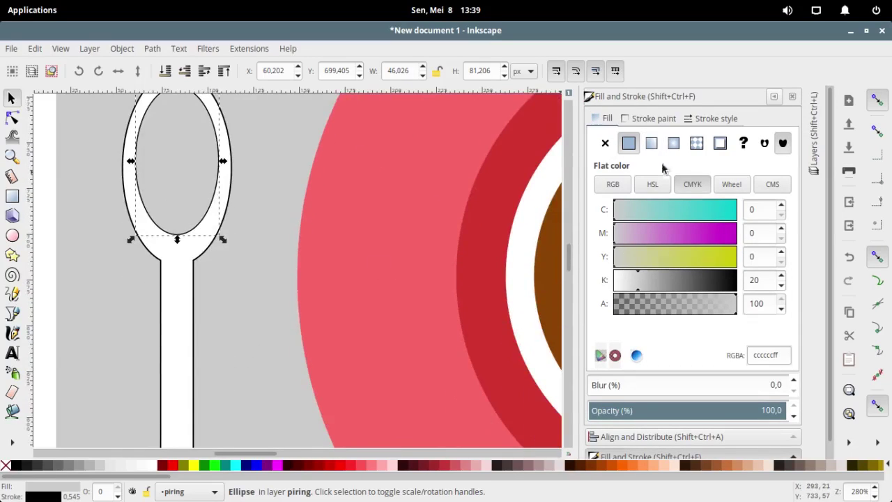
left_click(720, 143)
scroll(684, 368, "down", 5)
left_click(771, 394)
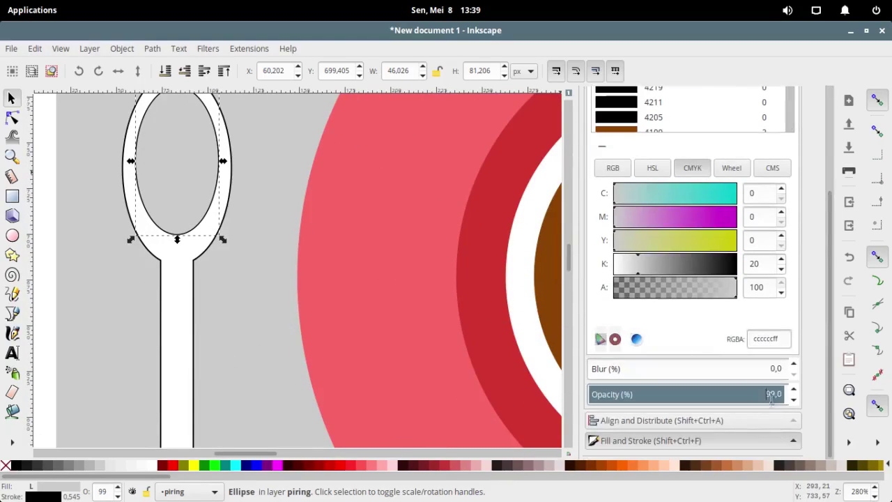
left_click(775, 344)
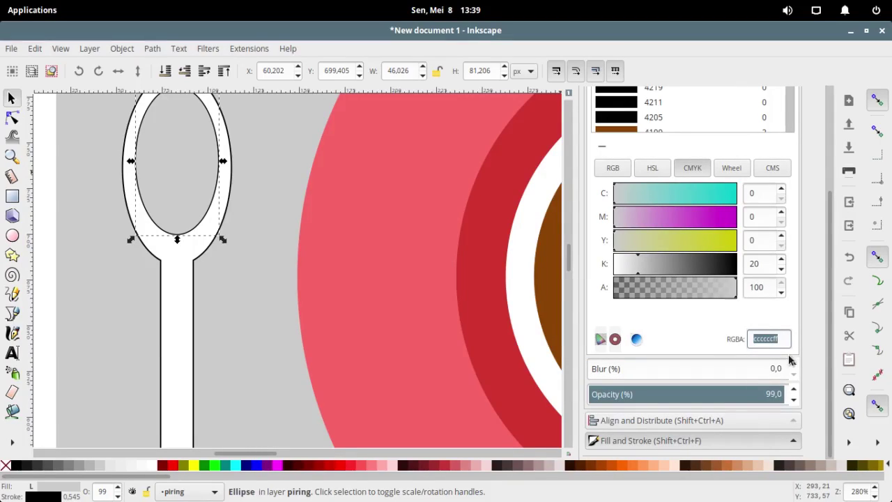
type("b8b7b4")
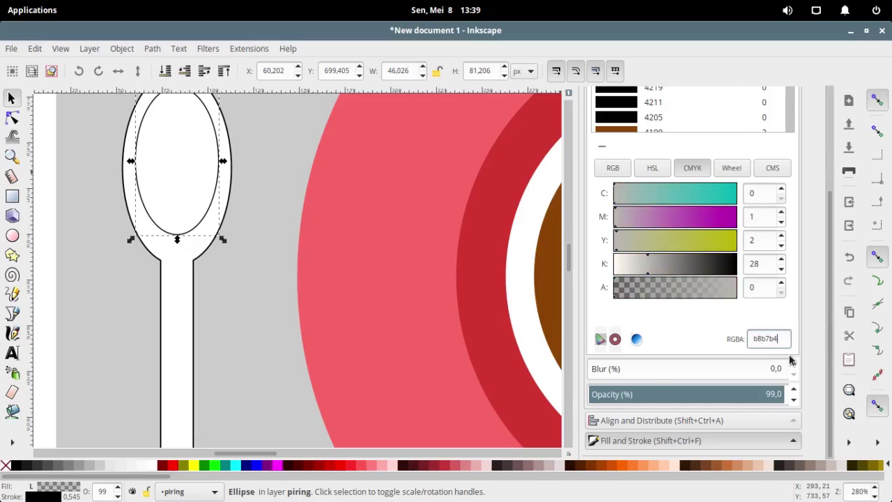
key("Tab")
Step: Raise the bowl's alpha and opacity to 100, then select the whole spoon
left_click_drag(773, 395, 816, 395)
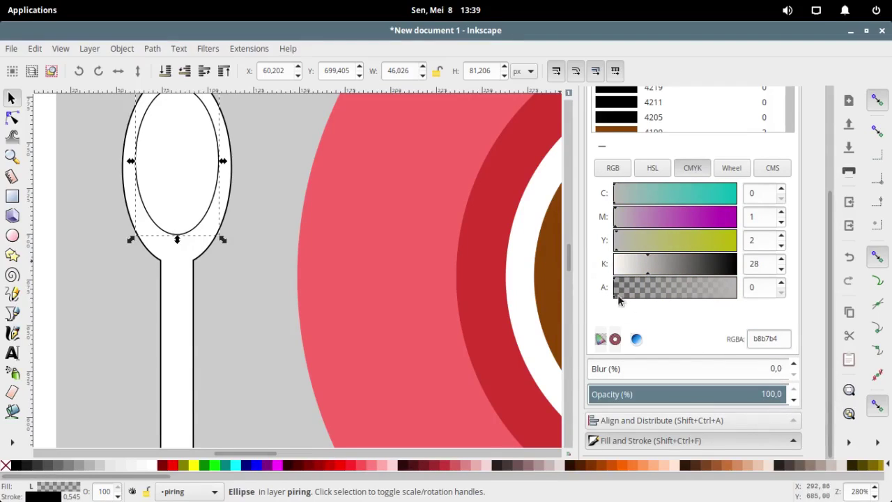
left_click_drag(725, 294, 740, 294)
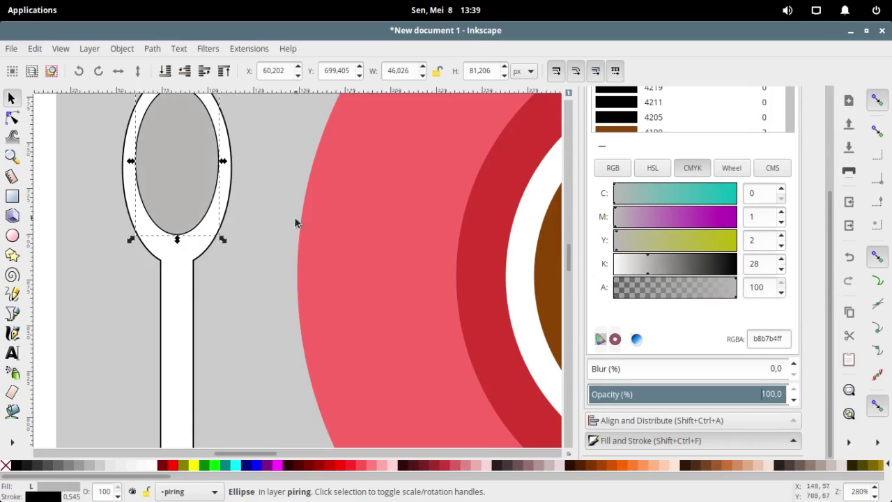
scroll(236, 251, "up", 1)
scroll(236, 251, "down", 2)
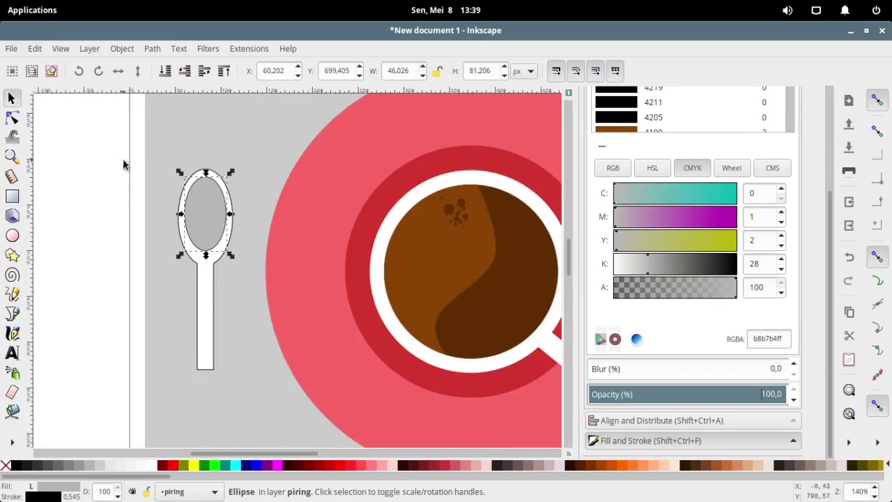
left_click_drag(99, 159, 254, 392)
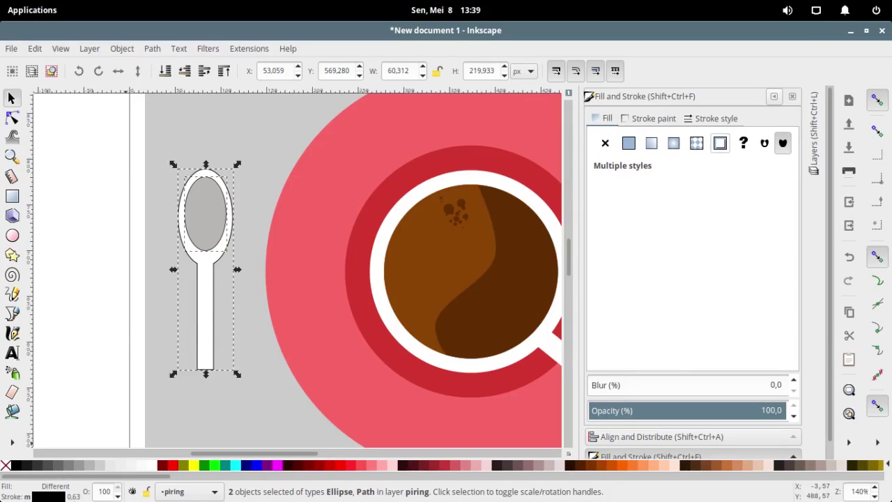
Step: Set the spoon's stroke width to 0 and group the bowl and body
left_click(46, 496)
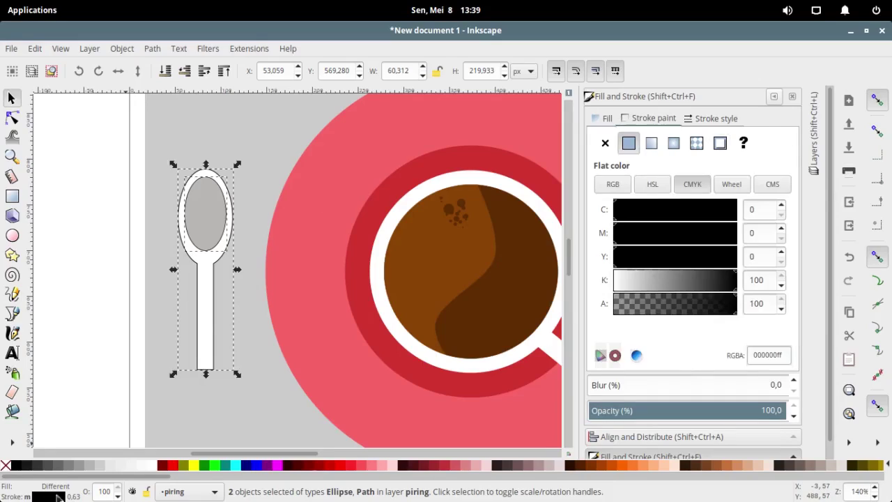
left_click(720, 143)
left_click(716, 119)
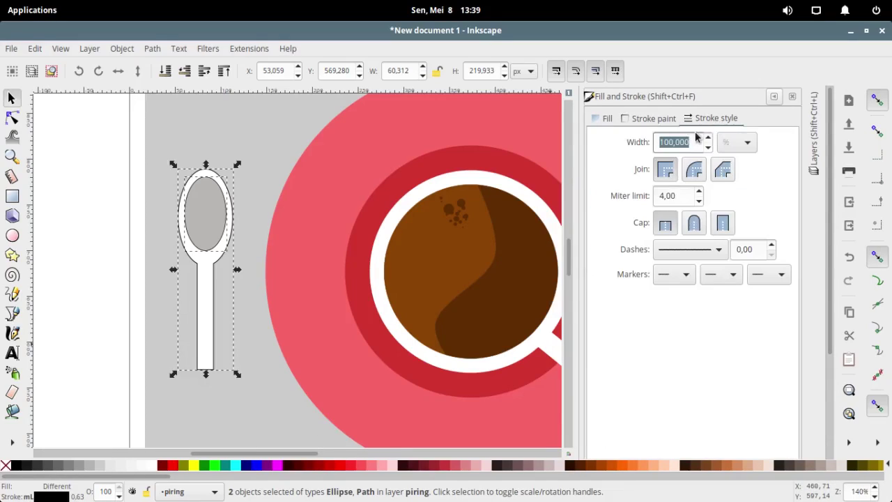
type("0")
key("Return")
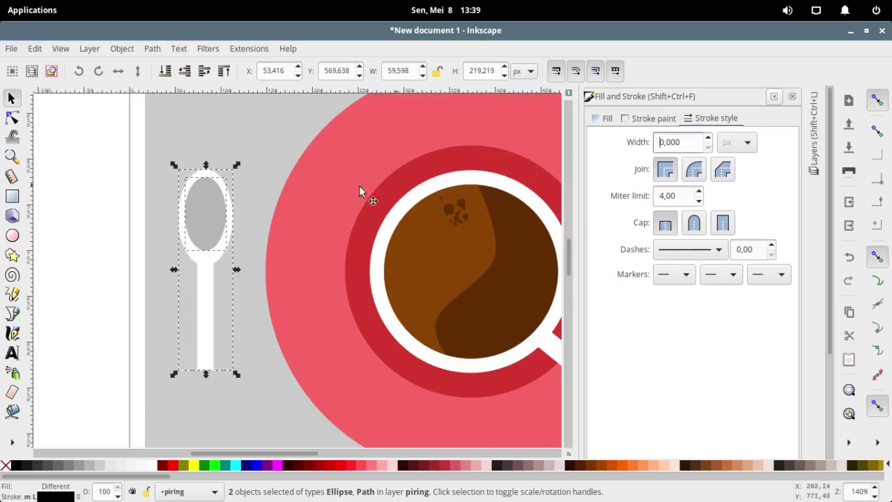
right_click(223, 183)
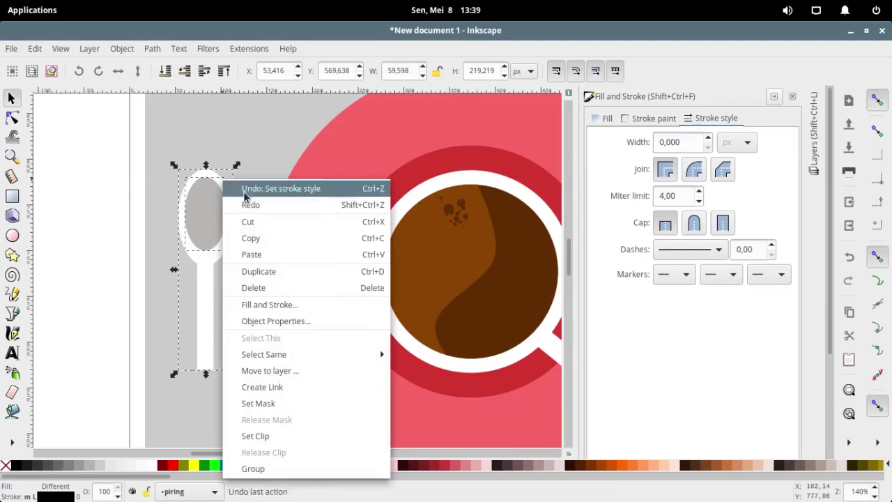
left_click(293, 469)
Step: Move the spoon onto the saucer beside the cup, tilted about 9°
mouse_move(207, 272)
left_mouse_down()
mouse_move(355, 294)
mouse_move(349, 308)
mouse_move(355, 297)
left_mouse_up()
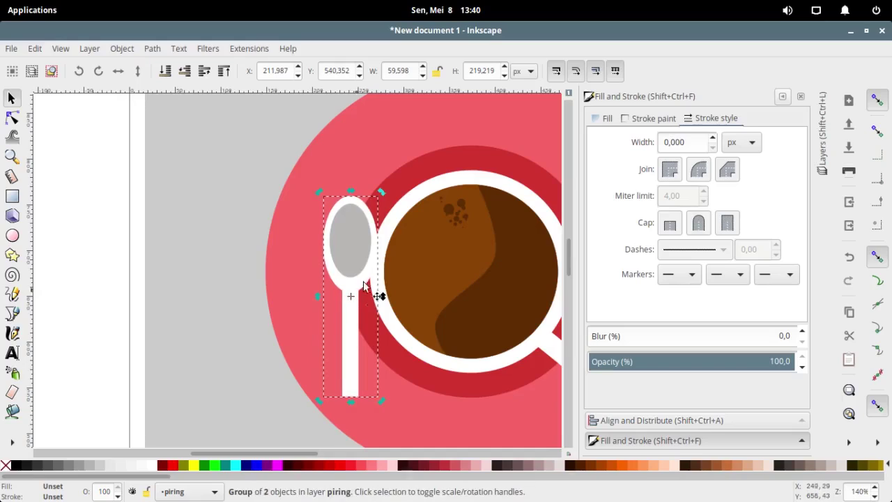
left_click_drag(388, 193, 398, 199)
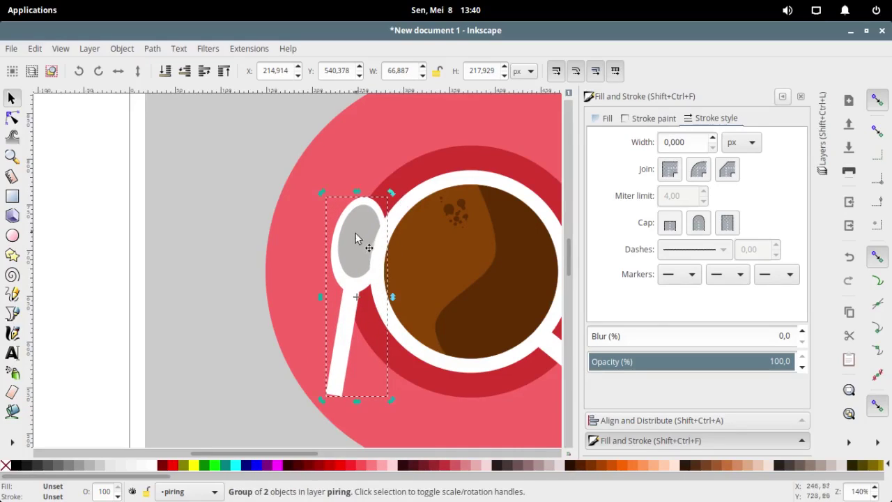
left_click_drag(352, 238, 349, 252)
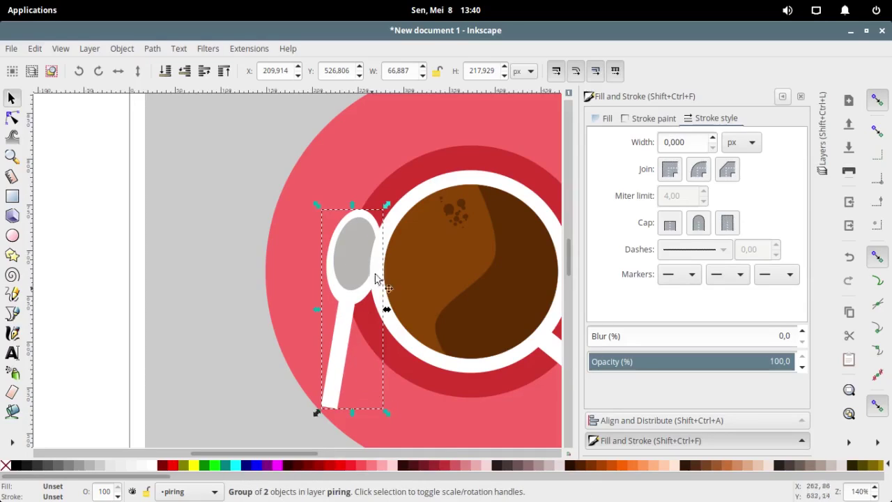
Step: Deselect the spoon, zoom out and collapse the docked panel to widen the canvas
left_click(135, 182)
scroll(449, 238, "down", 1)
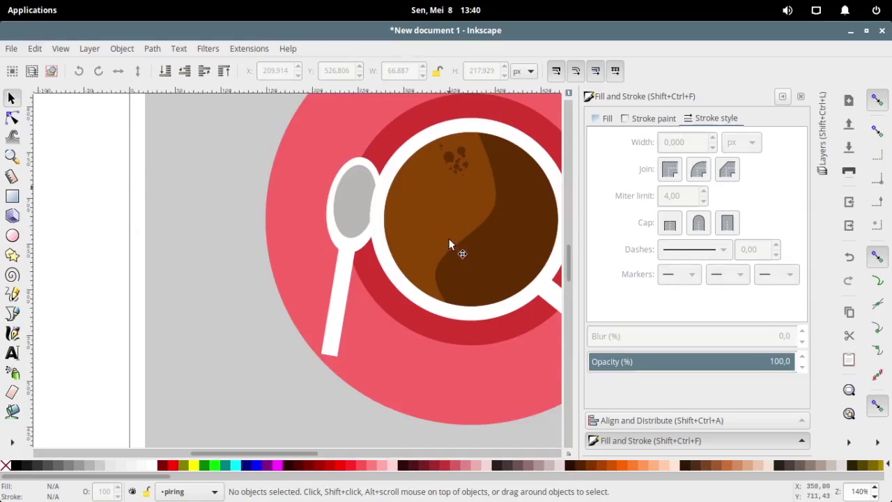
scroll(477, 202, "down", 1)
scroll(478, 201, "down", 1)
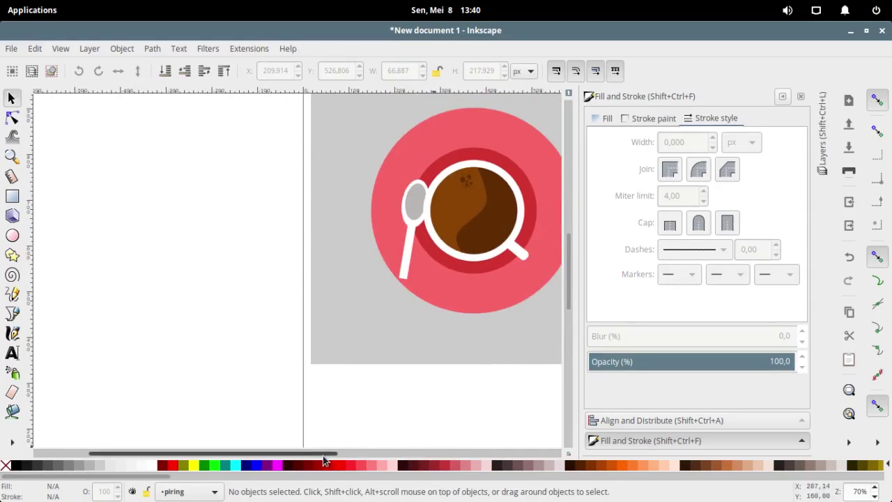
left_click_drag(328, 451, 407, 452)
scroll(369, 237, "up", 2)
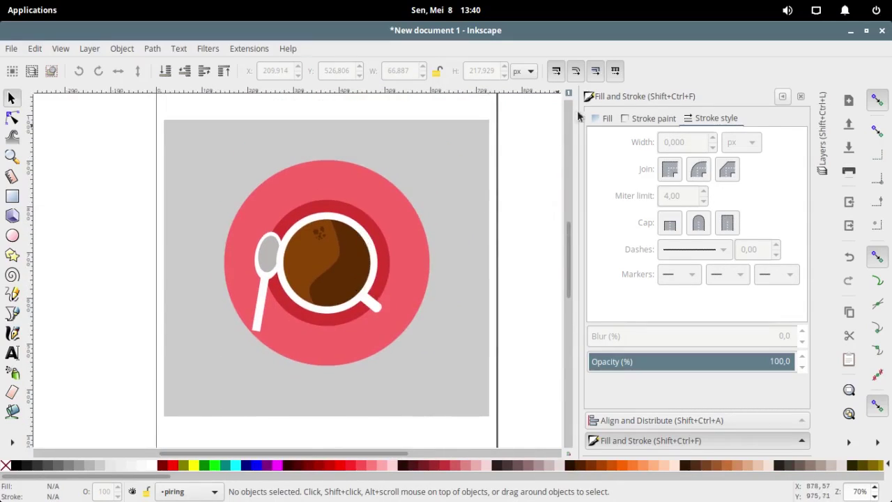
left_click(782, 96)
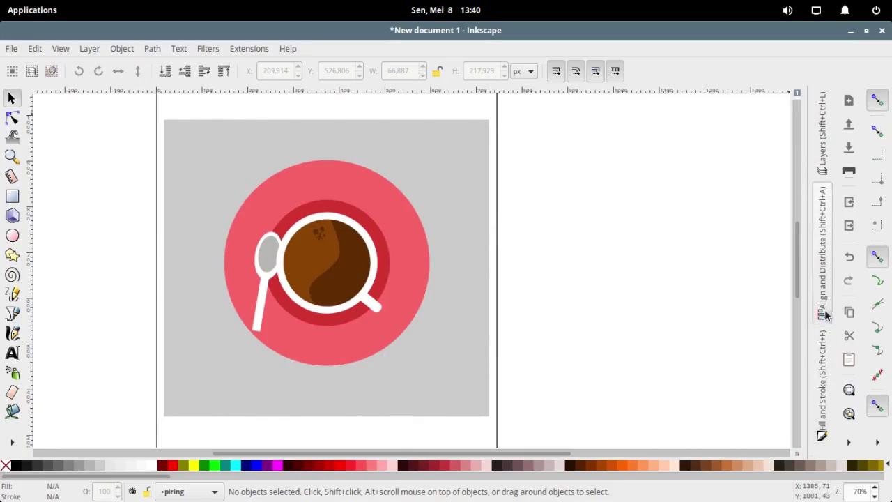
Step: Make the shadow layer active, visible and unlocked, then fill its circle grey
left_click(823, 143)
left_click(716, 152)
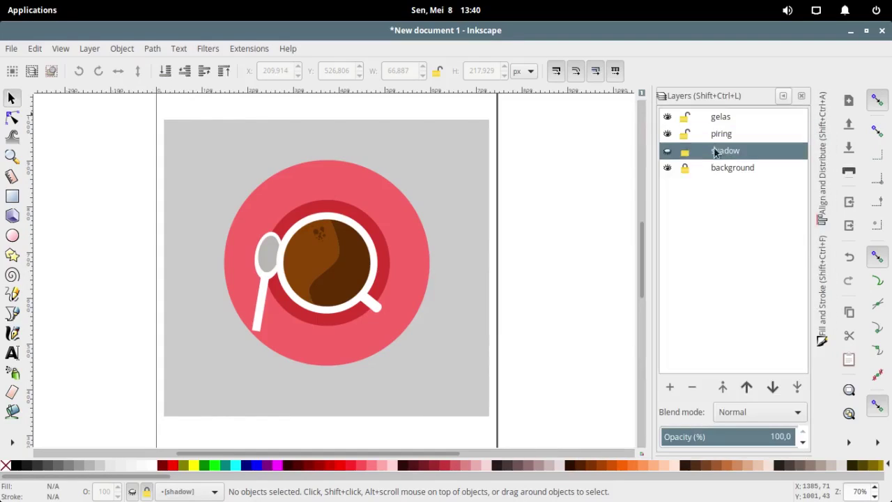
left_click(667, 152)
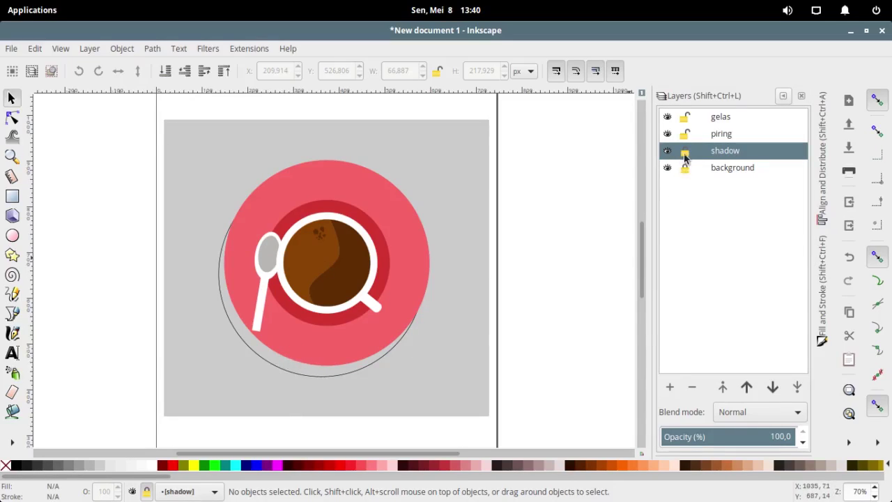
left_click(685, 153)
left_click(295, 379)
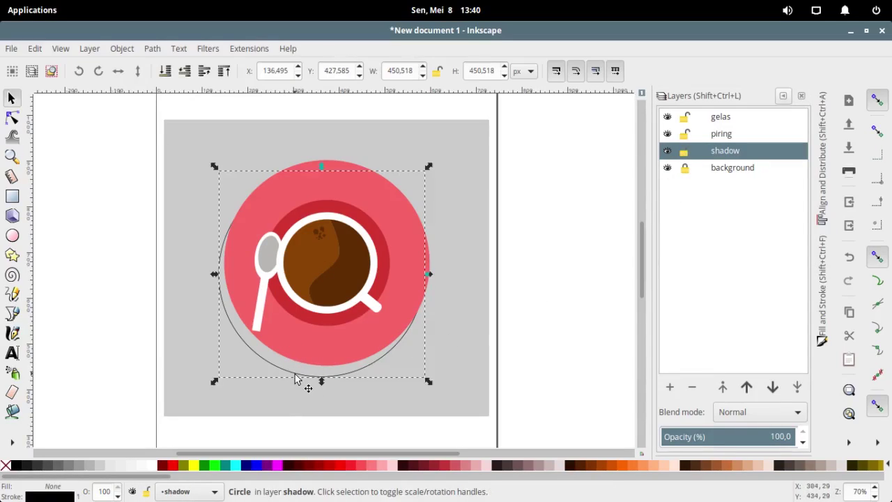
left_click(78, 467)
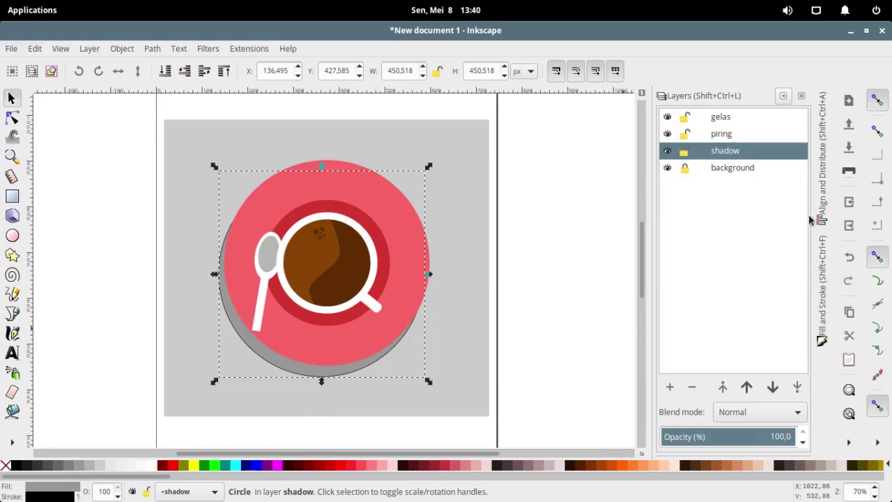
Step: Set the shadow circle's fill to 898586ff, making it fully opaque
left_click(823, 279)
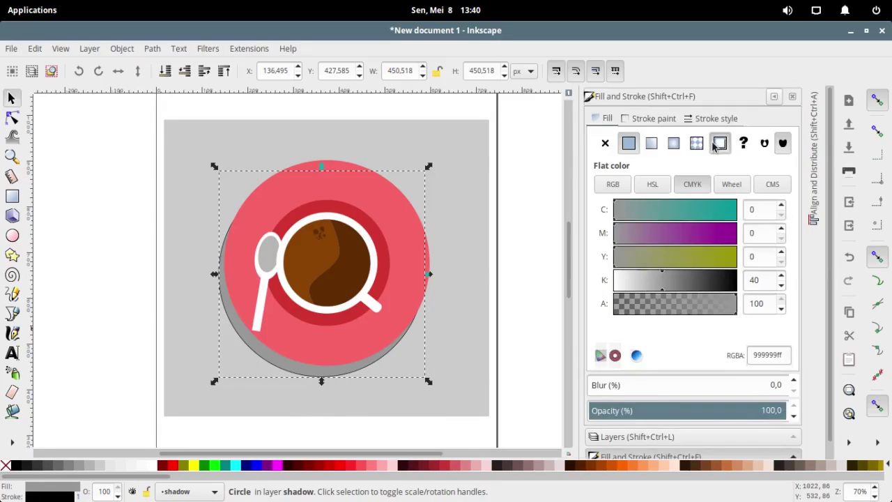
left_click(720, 143)
scroll(800, 387, "down", 3)
double_click(770, 391)
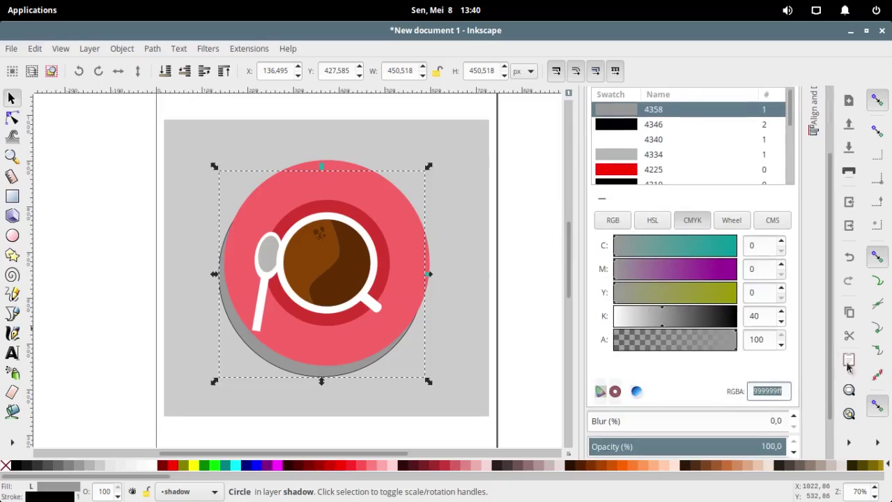
type("89")
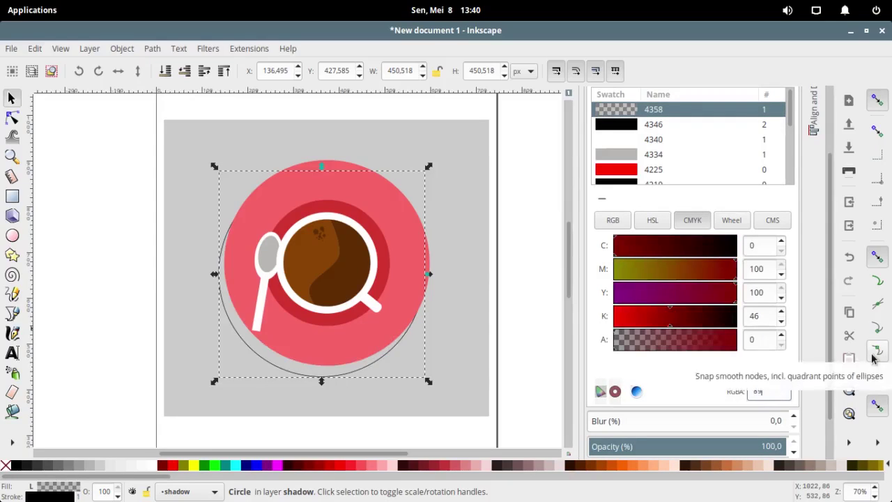
type("8586")
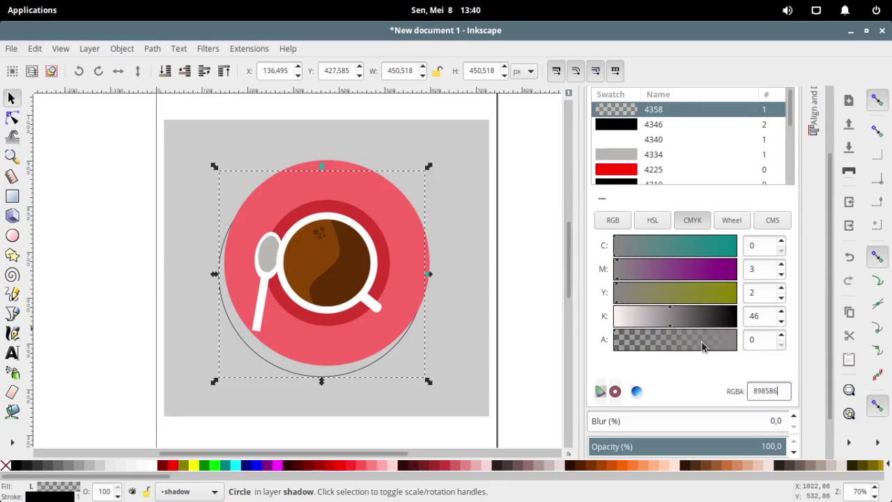
type("ff")
key("Return")
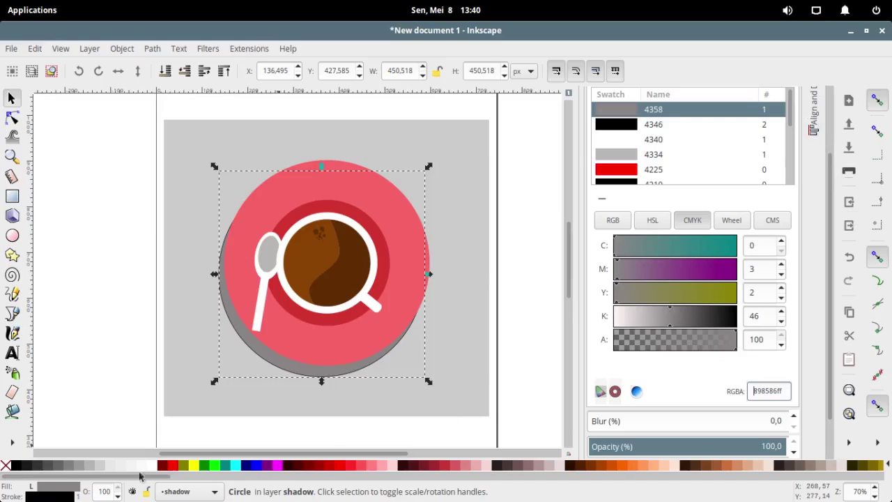
Step: Remove the shadow circle's outline by setting its stroke width to 0
left_click(55, 496)
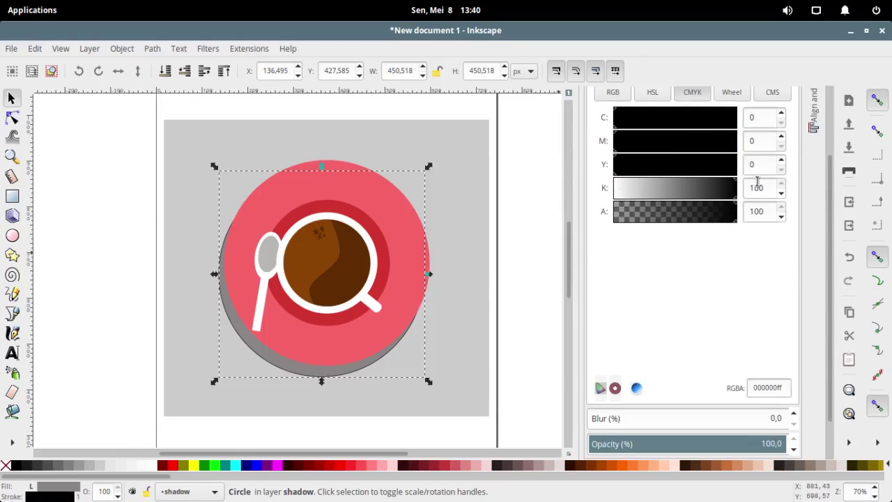
scroll(780, 230, "up", 3)
left_click(728, 118)
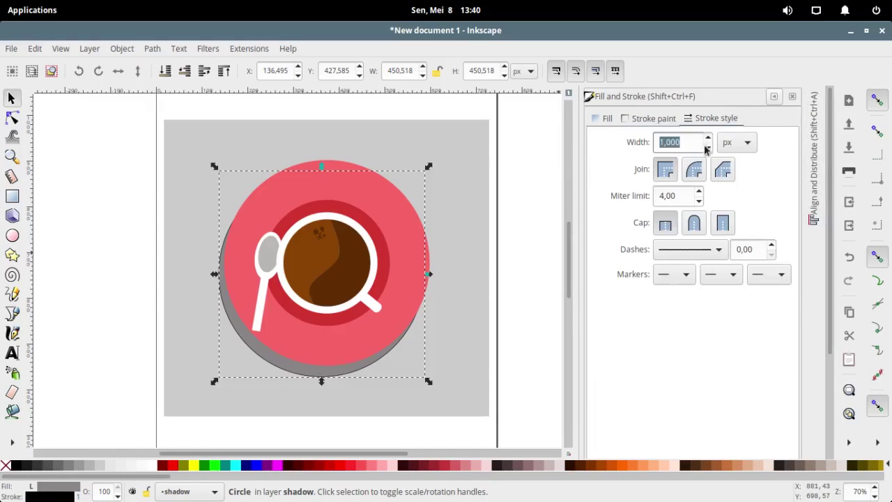
type("0")
key("Return")
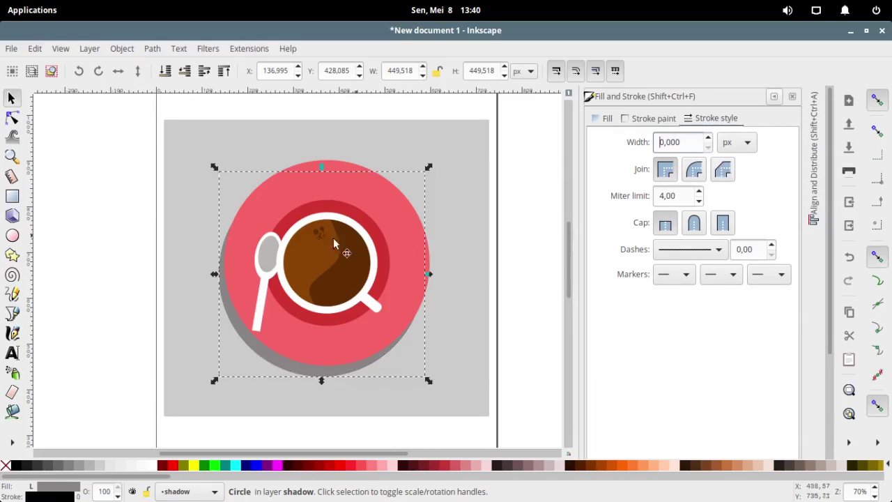
key("Up")
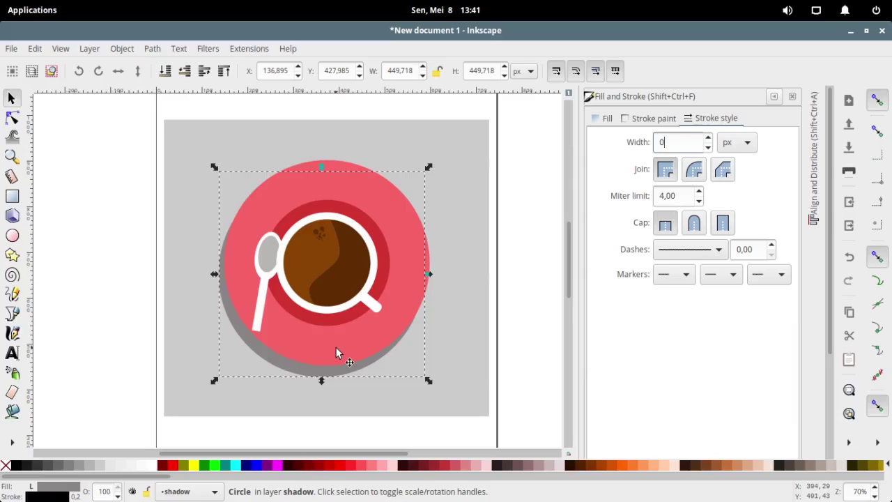
key("Return")
Step: Nudge the red saucer slightly left and down
left_click(515, 345)
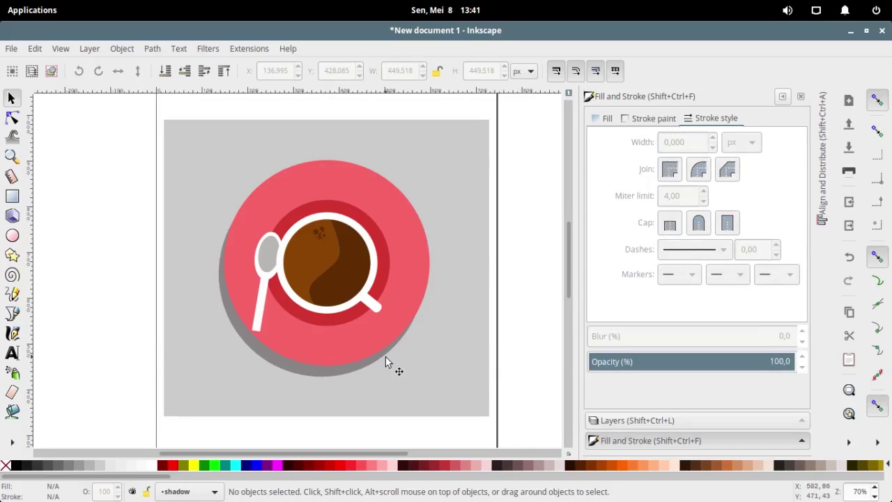
left_click(380, 361)
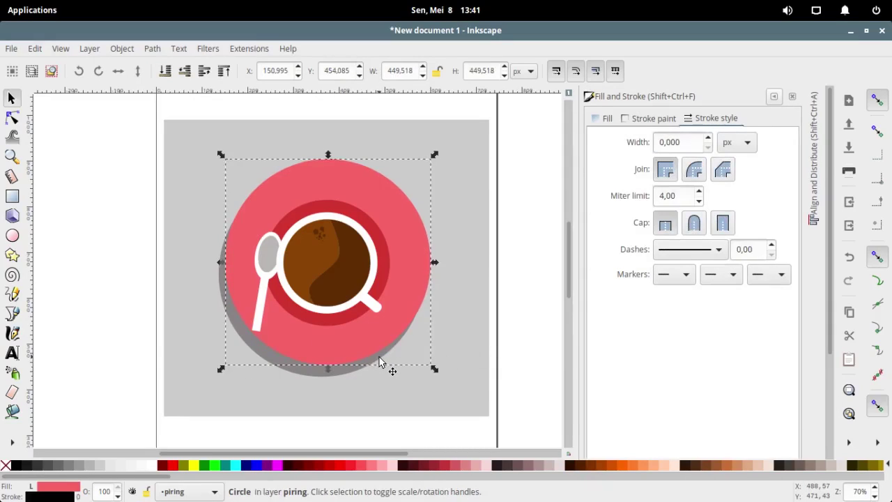
key("Left")
key("Left")
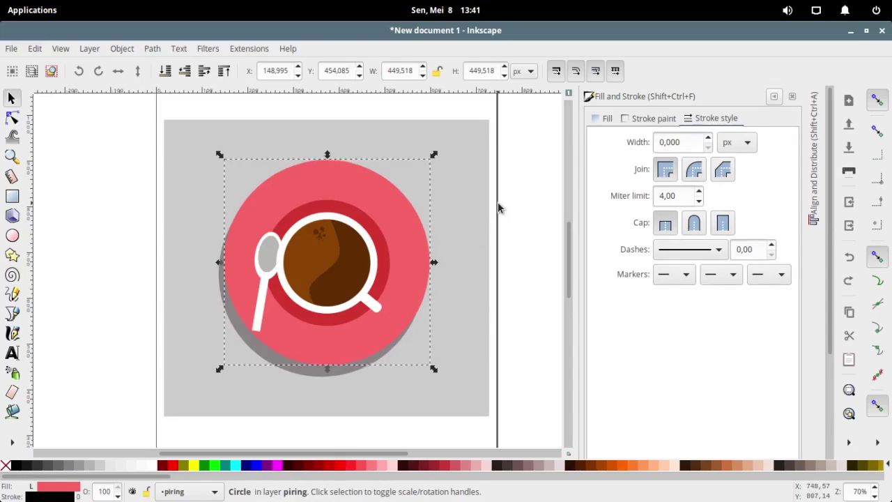
key("Down")
key("Escape")
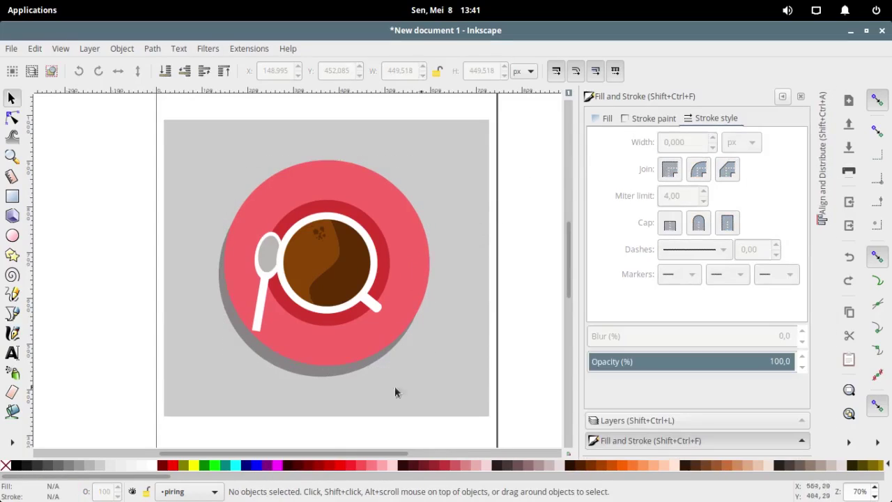
Step: Nudge the grey shadow up and right behind the saucer and collapse the docked panels
left_click(330, 375)
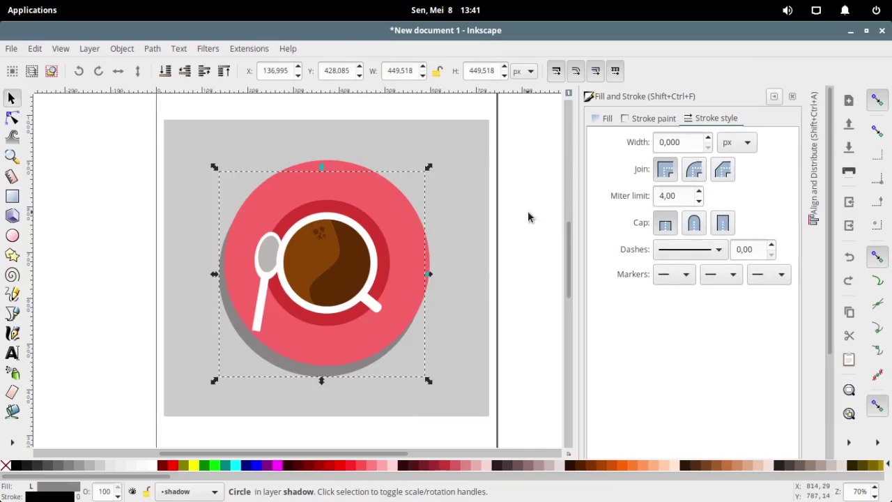
key("Up")
key("Right")
key("Up")
key("Right")
key("Up")
key("Right")
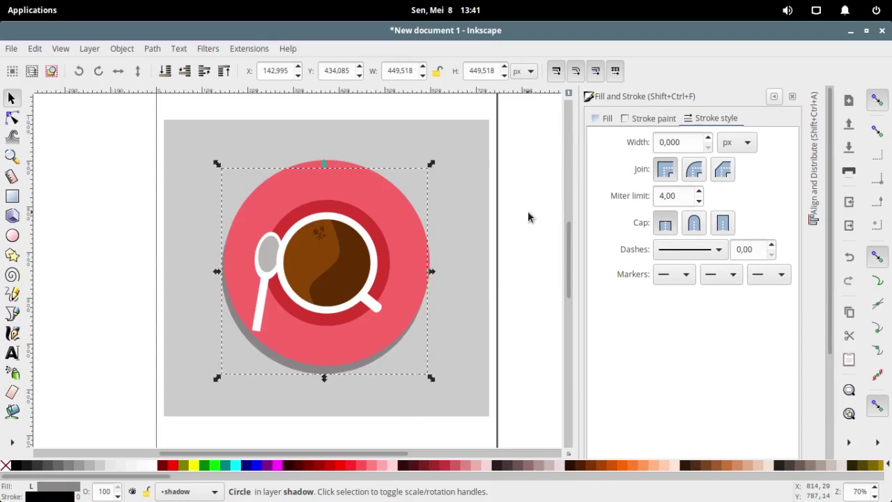
key("Up")
key("Up")
key("Escape")
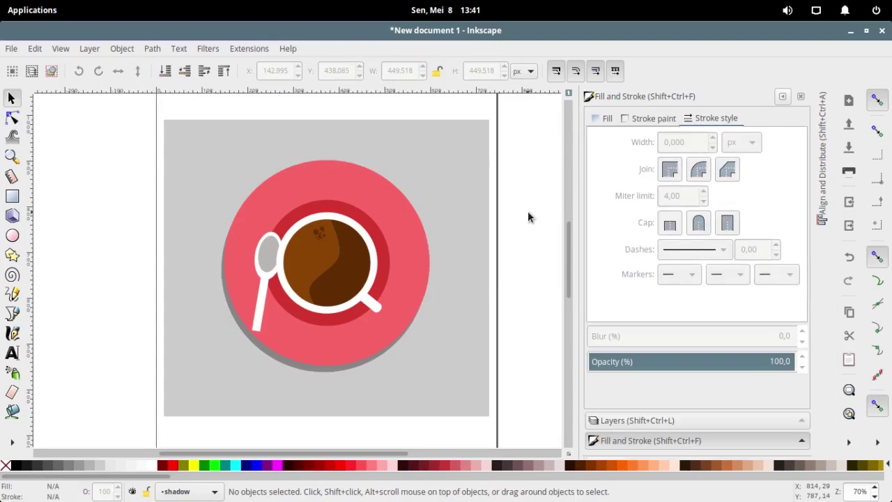
left_click(782, 96)
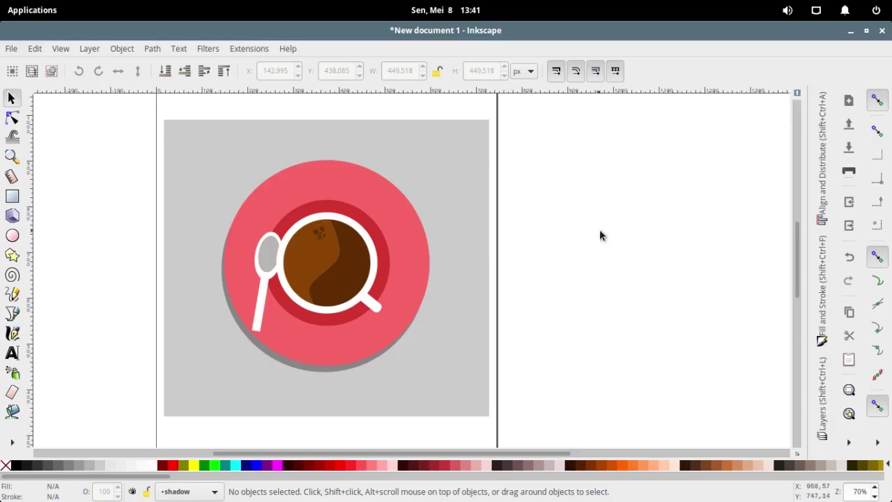
left_click_drag(460, 454, 425, 446)
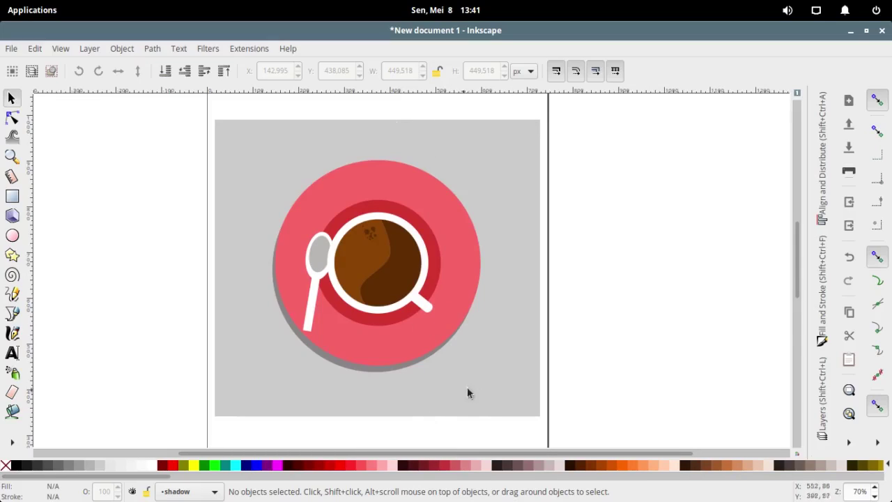
Step: Switch to the background layer and unlock it
left_click(822, 397)
left_click(748, 171)
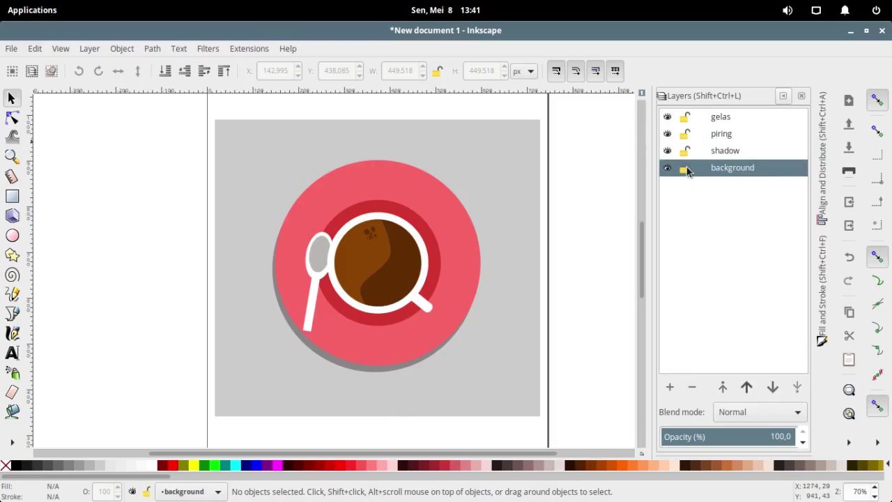
left_click(686, 168)
Step: Drag the grey background rectangle's edges to make it taller, leaving room below the saucer
left_click(395, 136)
left_click_drag(378, 115, 378, 130)
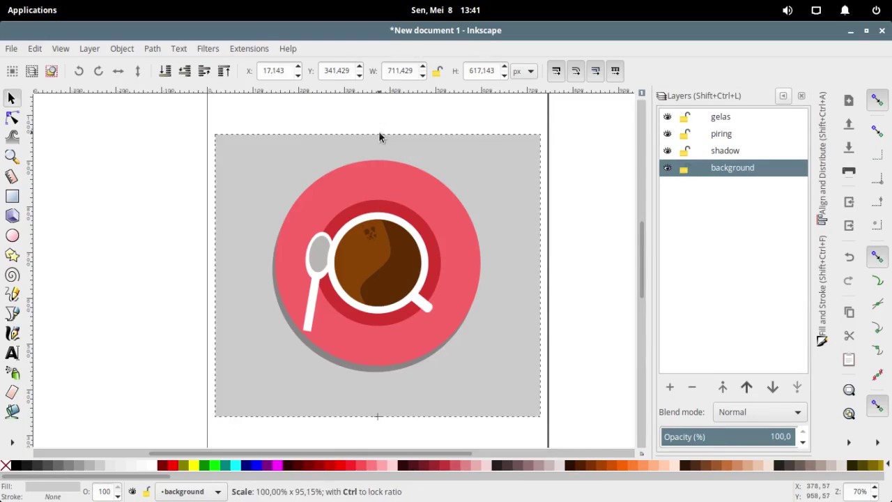
left_click_drag(378, 420, 378, 443)
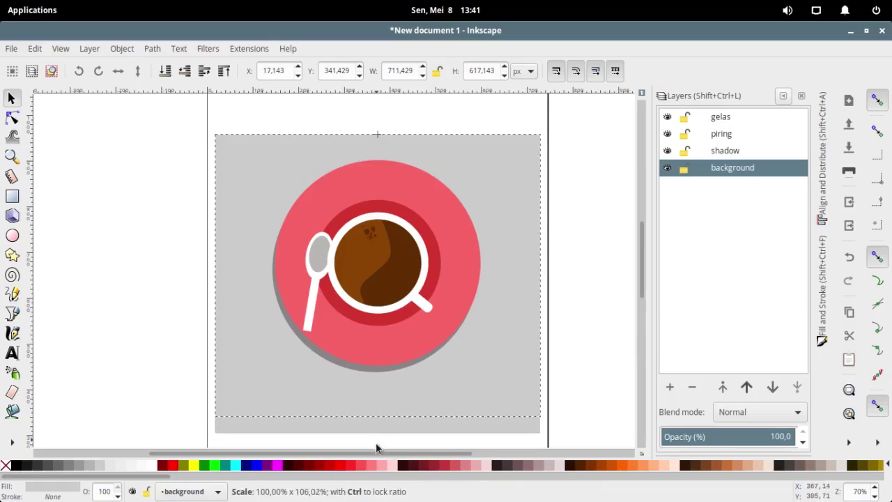
left_click_drag(647, 244, 645, 269)
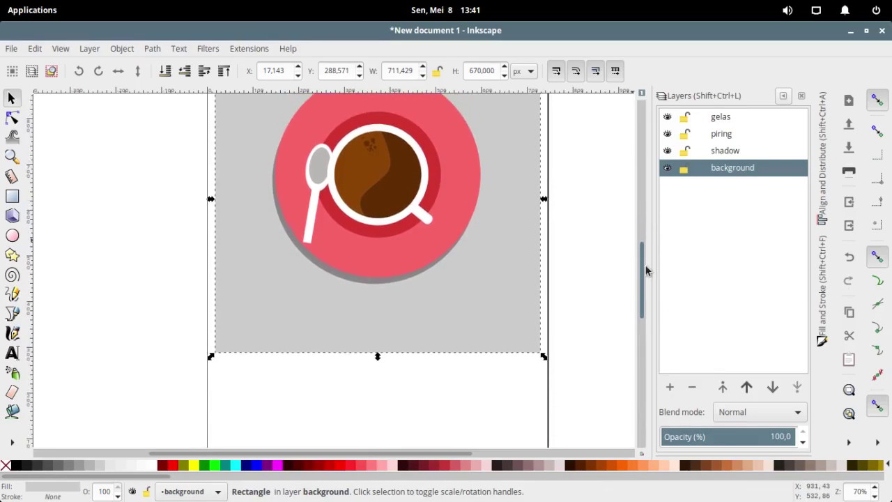
left_click(12, 353)
Step: Type the caption 'Jangan Lupa NGOPI' below the saucer and select all of it
left_click(263, 323)
type("Ja")
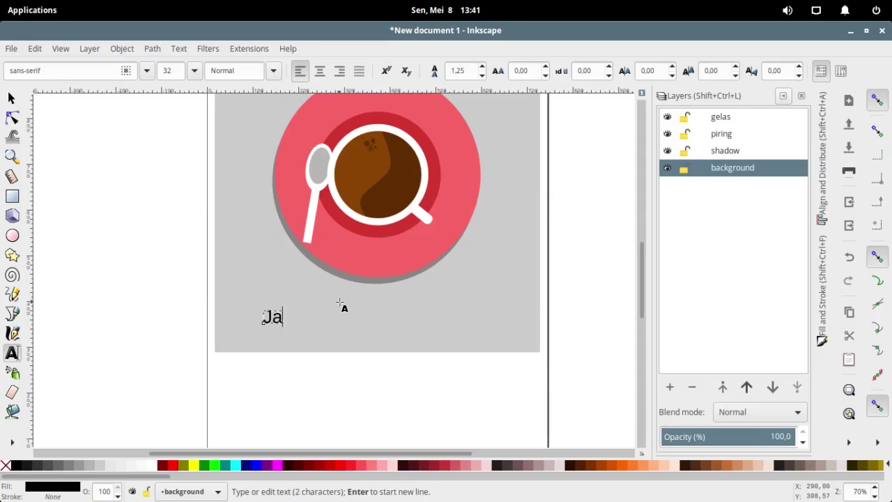
type("ngan Lupa NGO")
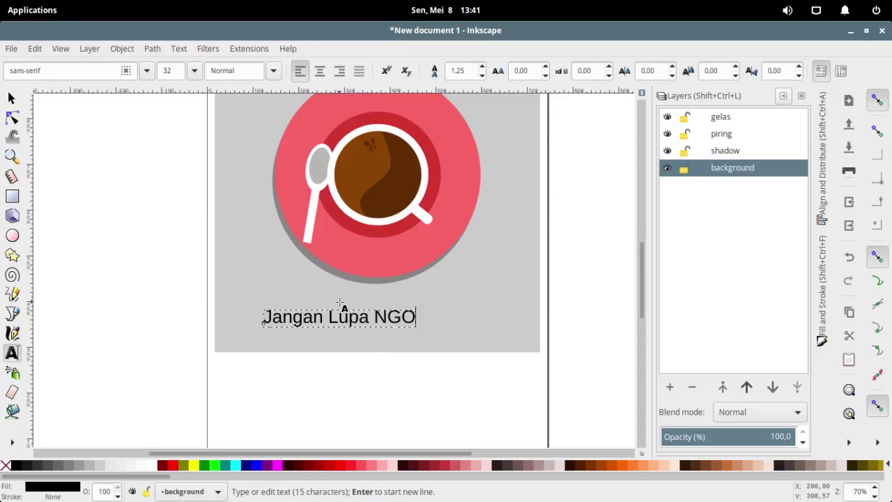
type("PI")
key("ctrl+a")
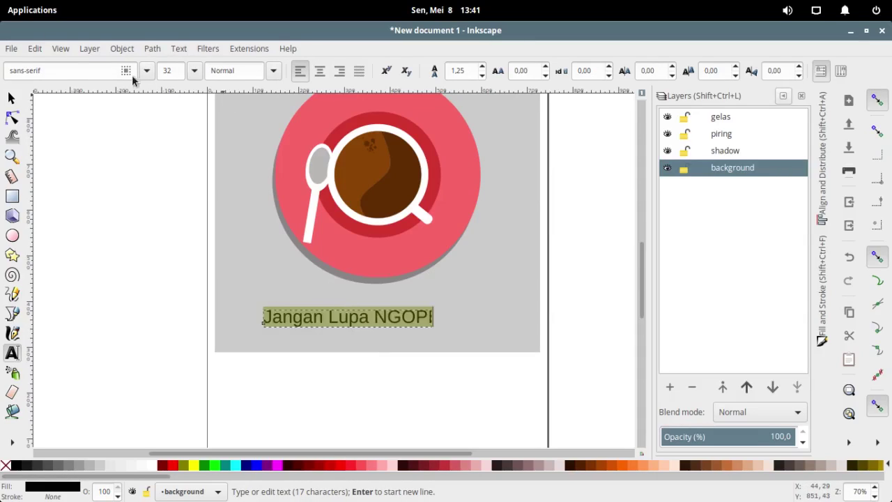
left_click(147, 74)
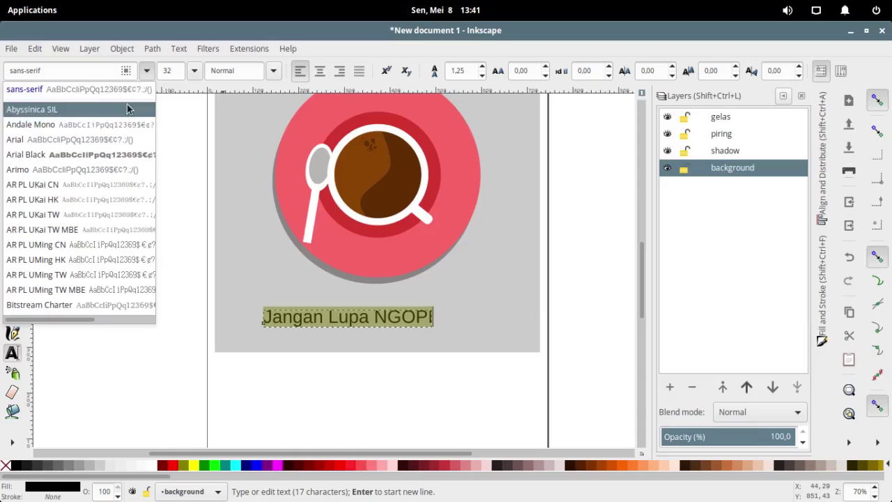
left_click(147, 73)
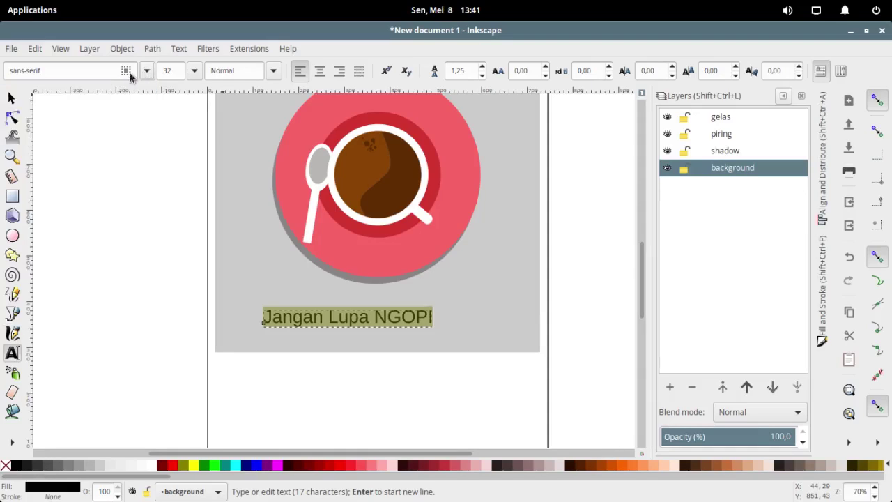
key("ctrl+a")
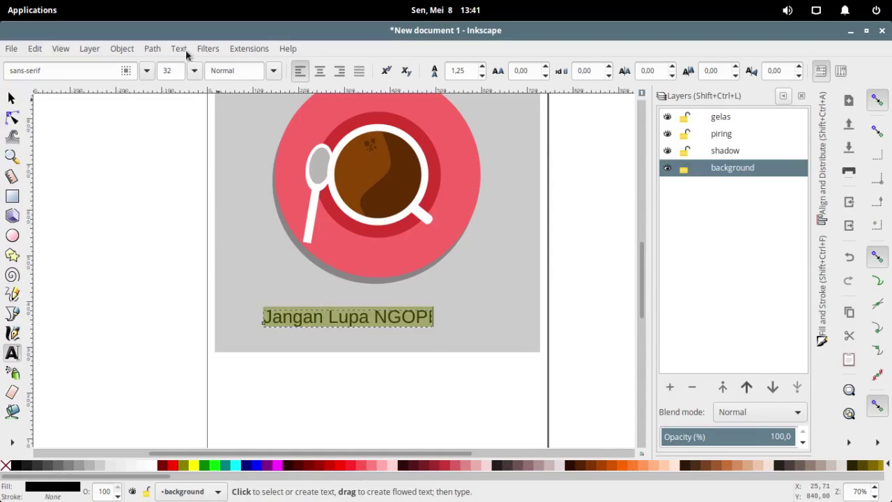
Step: Change the caption font to Purisa after briefly trying UnPilgi
left_click(147, 70)
scroll(145, 145, "down", 10)
scroll(97, 311, "down", 3)
scroll(115, 349, "down", 5)
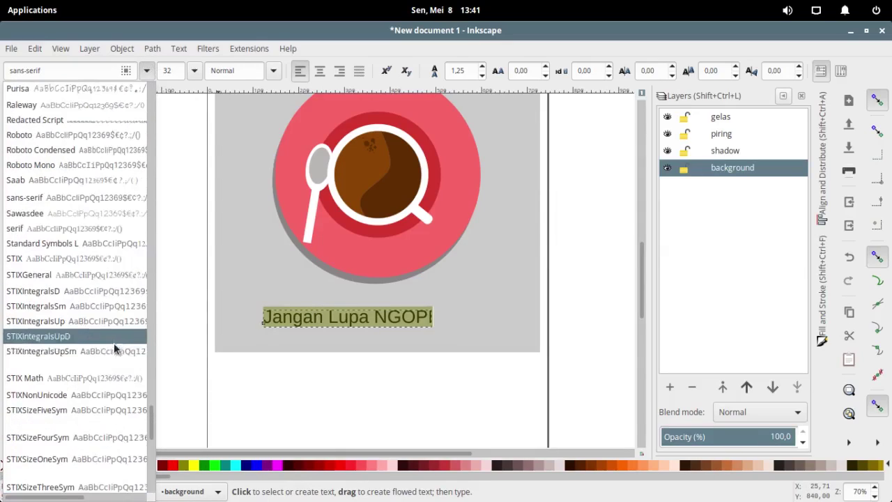
scroll(115, 349, "down", 5)
scroll(119, 352, "down", 5)
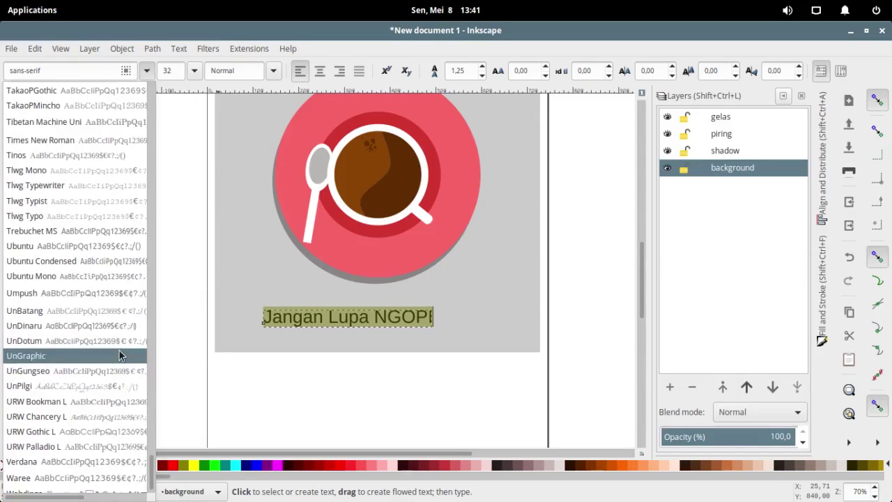
left_click(122, 386)
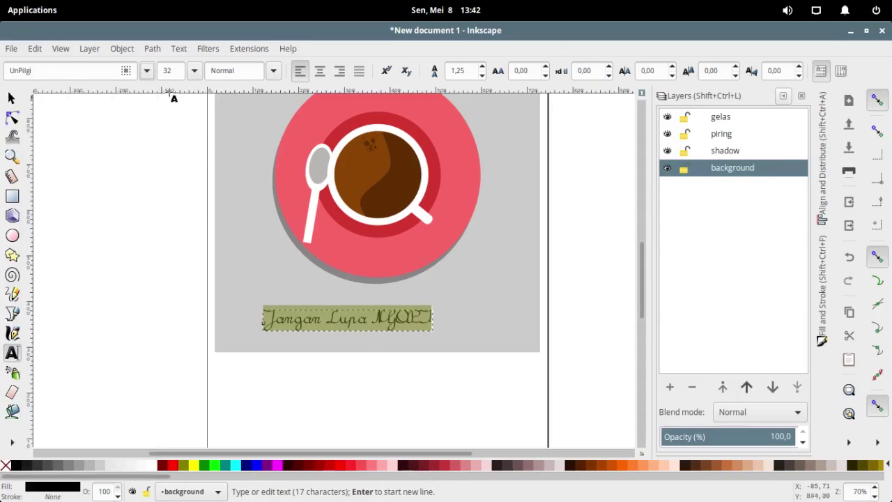
left_click(151, 71)
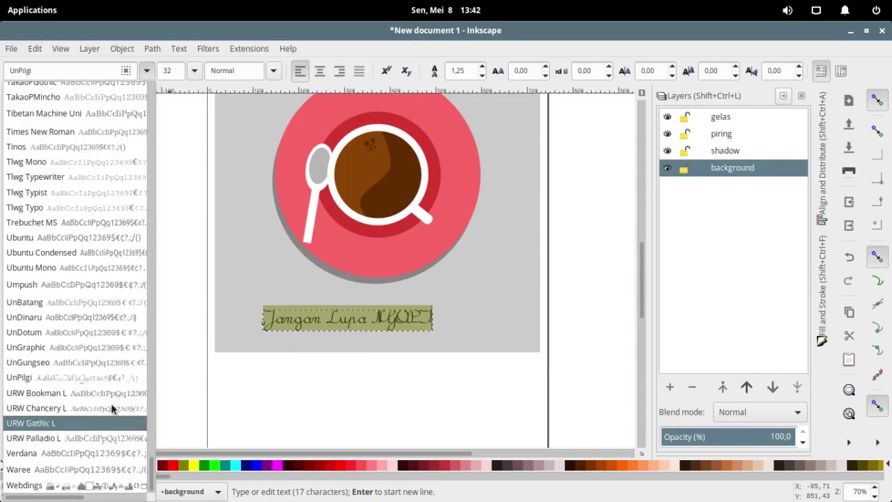
scroll(119, 348, "up", 5)
scroll(118, 328, "up", 3)
scroll(120, 319, "up", 3)
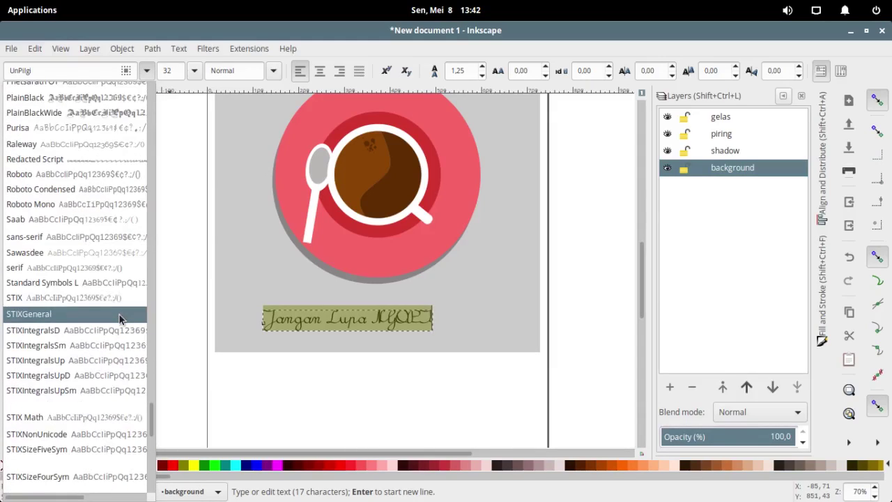
scroll(120, 318, "up", 3)
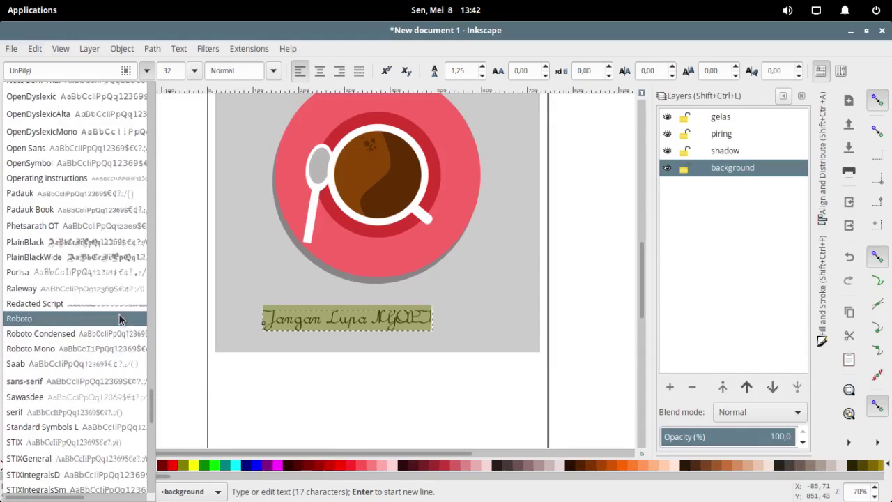
left_click(104, 272)
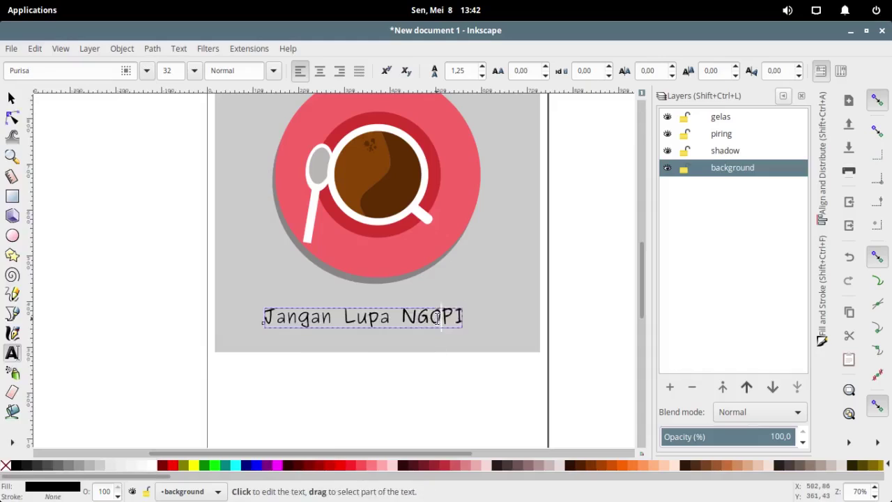
Step: Make the word NGOPI bold
mouse_move(467, 317)
left_mouse_down()
mouse_move(402, 317)
mouse_move(399, 308)
left_mouse_up()
key("ctrl+b")
left_click(11, 98)
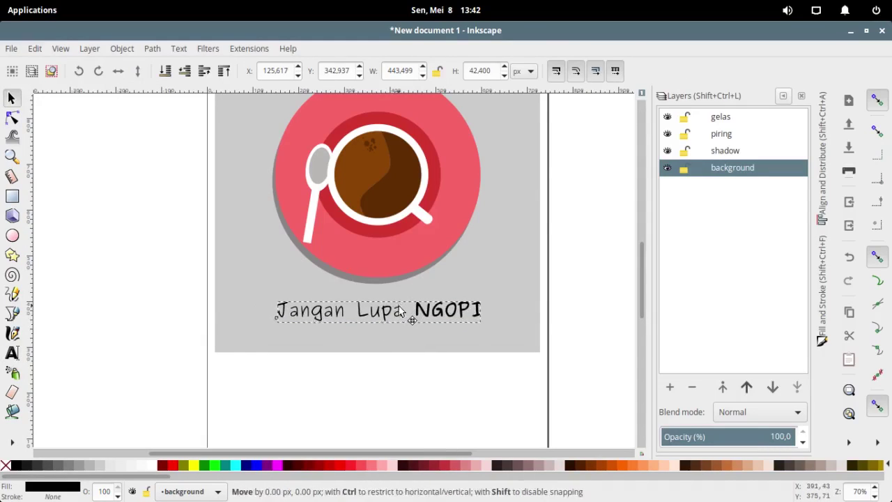
Step: Stretch the grey background further down and place a duplicate caption below the original
left_click(398, 346)
left_click_drag(378, 357, 377, 399)
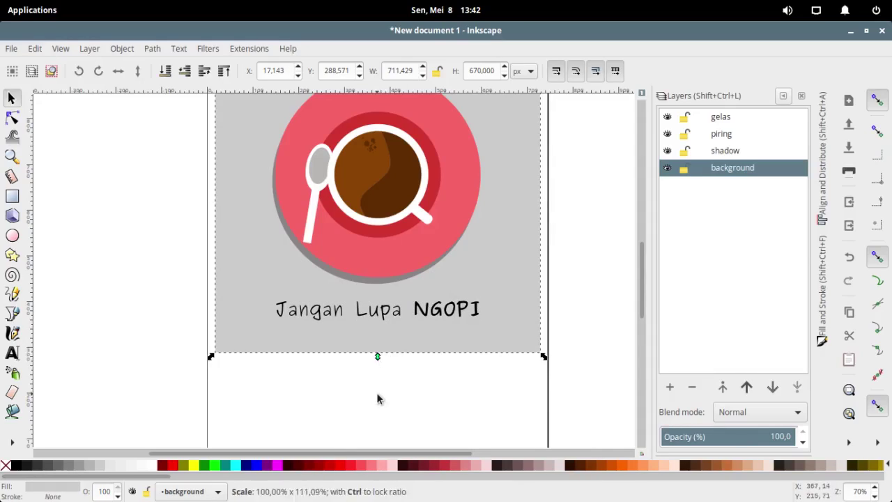
left_click(392, 311)
key("ctrl+d")
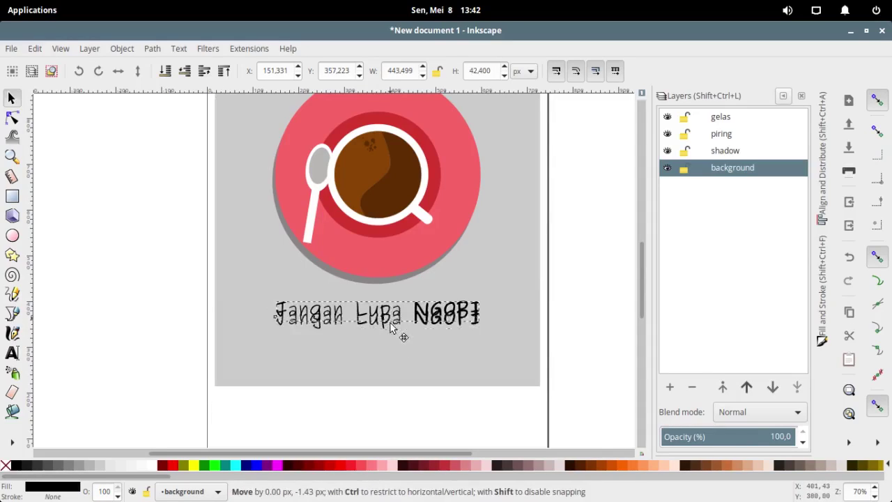
left_click_drag(402, 320, 396, 359)
Step: Retype the copied caption as 'Like and Subscribers'
double_click(392, 352)
key("ctrl+a")
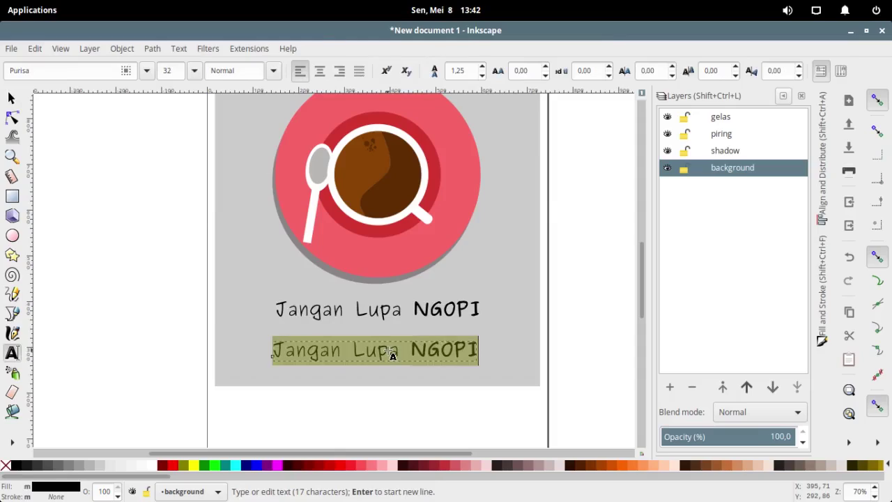
type("JIKE")
key("BackSpace")
key("BackSpace")
key("BackSpace")
type("L")
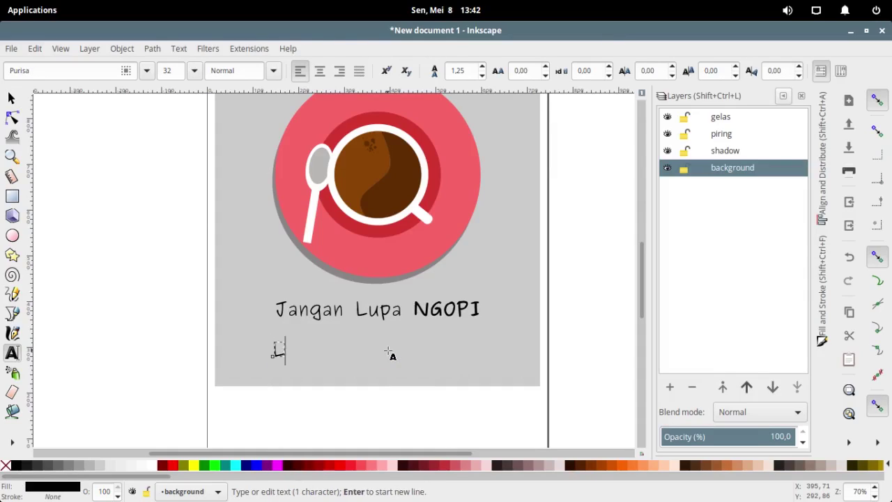
type("ike and Subsc")
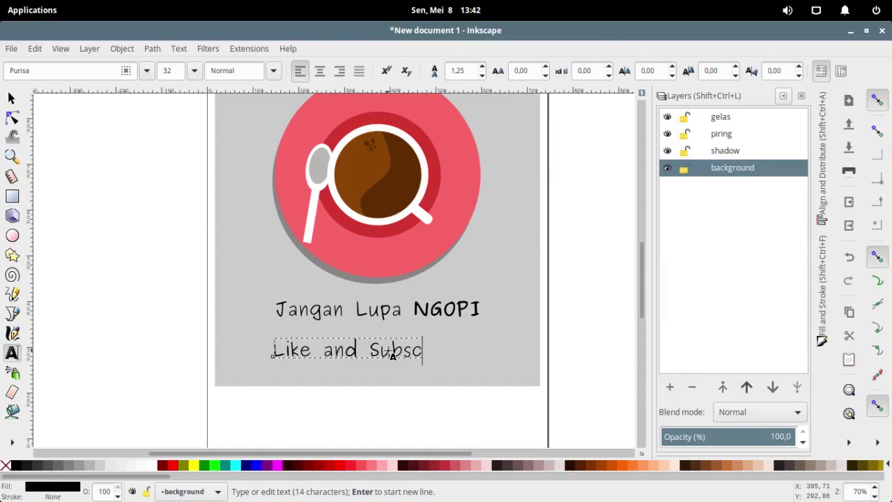
type("ribes")
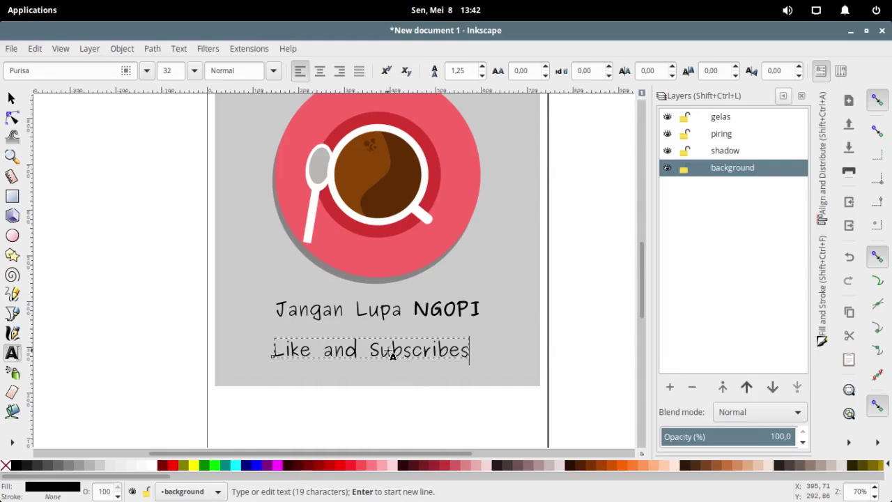
key("BackSpace")
key("BackSpace")
type("ers")
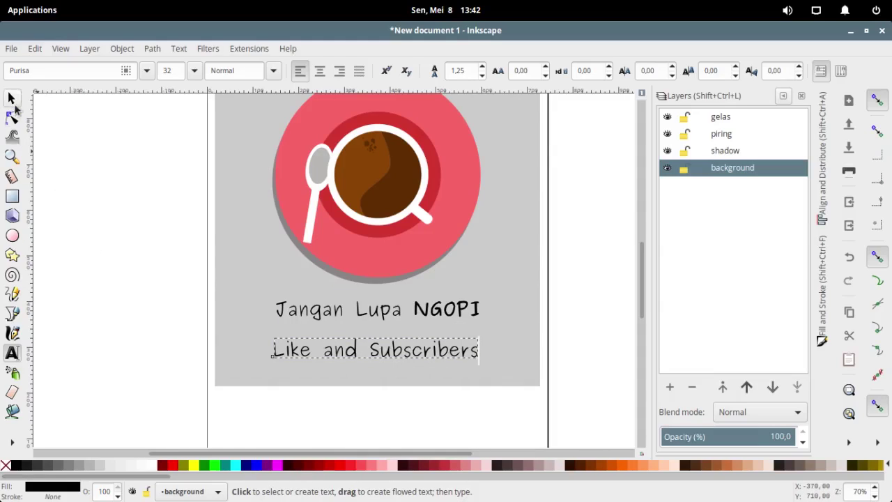
Step: Centre the two caption lines on each other with Align and Distribute
left_click(11, 98)
left_click(382, 318, "shift")
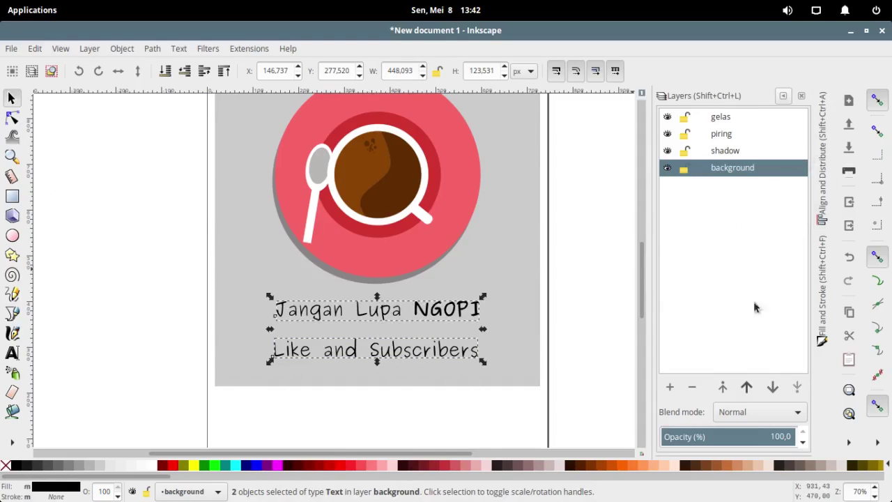
left_click(823, 216)
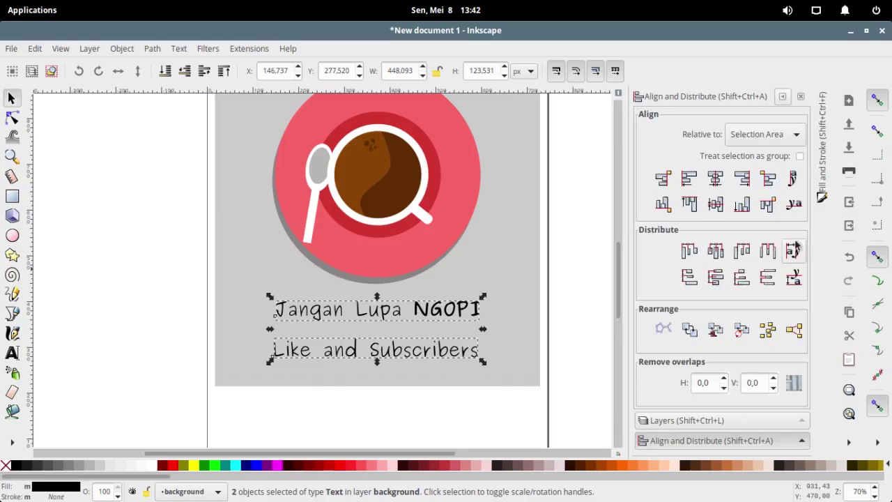
left_click(726, 208)
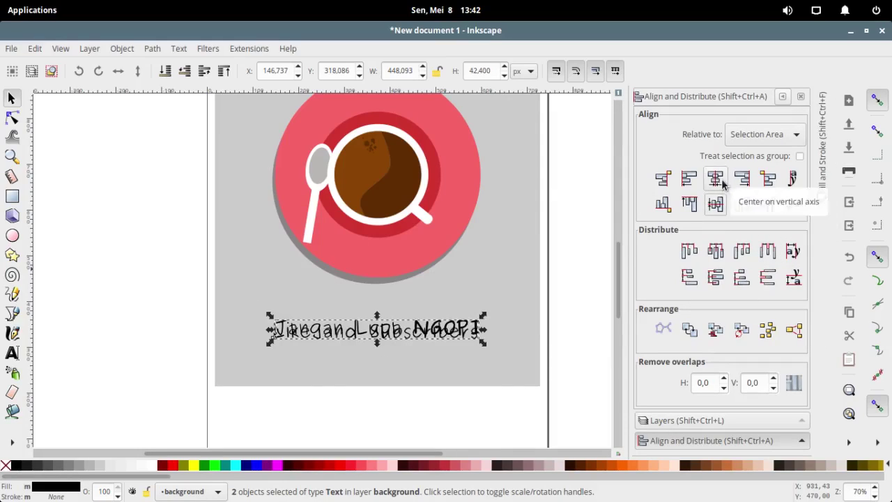
Step: Raise and enlarge 'Jangan Lupa NGOPI', then move both lines down slightly
left_click(534, 358)
left_click(416, 328)
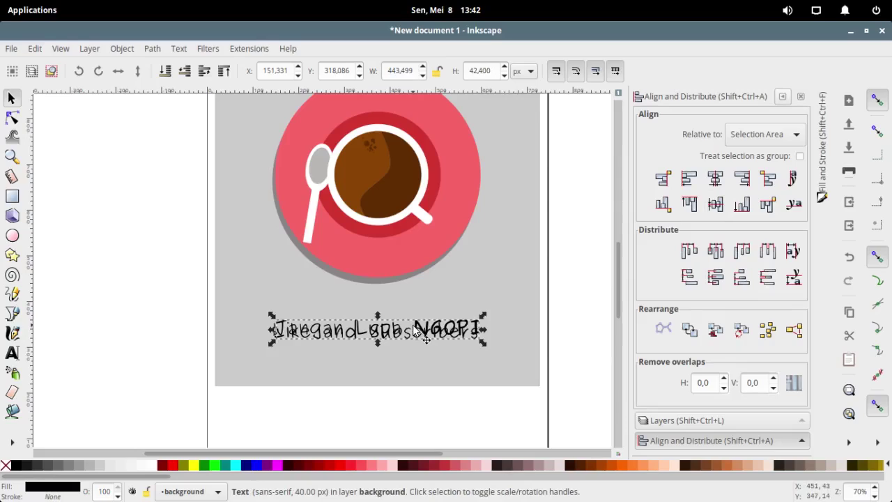
key("Up")
key("Up")
key("Up")
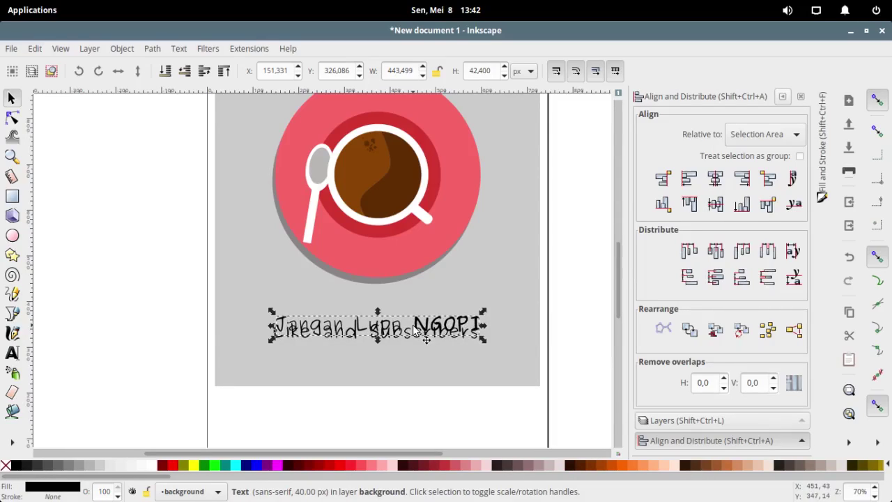
key("Up")
key("Up")
key("Up")
key("Up")
key("Up")
key("Up")
key("Up")
key("Up")
key("Up")
key("Up")
key("Up")
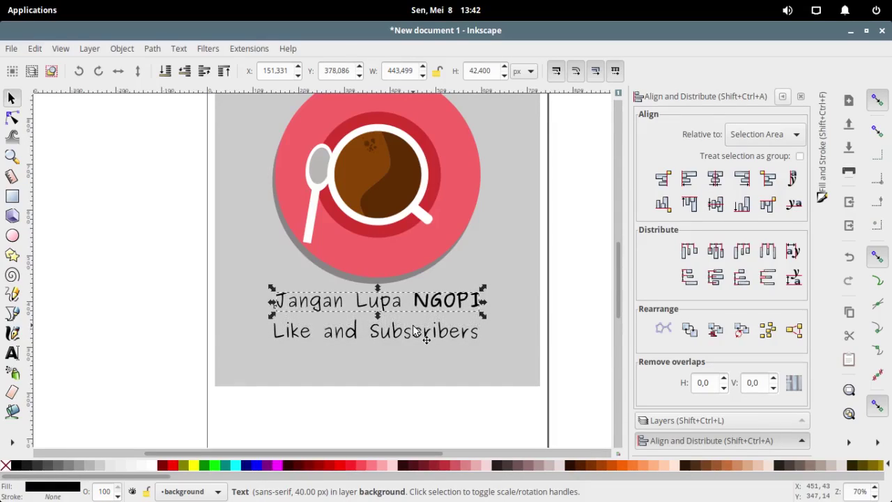
left_click_drag(483, 315, 527, 340)
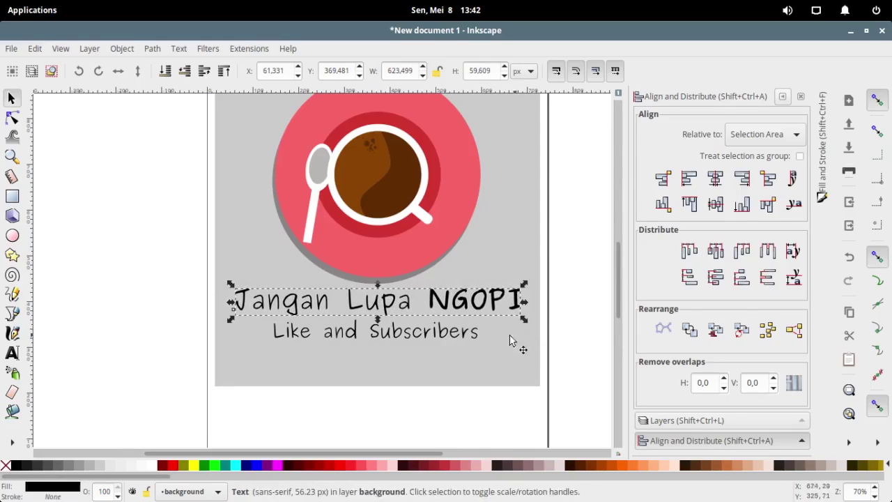
left_click(459, 337, "shift")
key("Down")
key("Down")
key("Down")
key("Down")
key("Down")
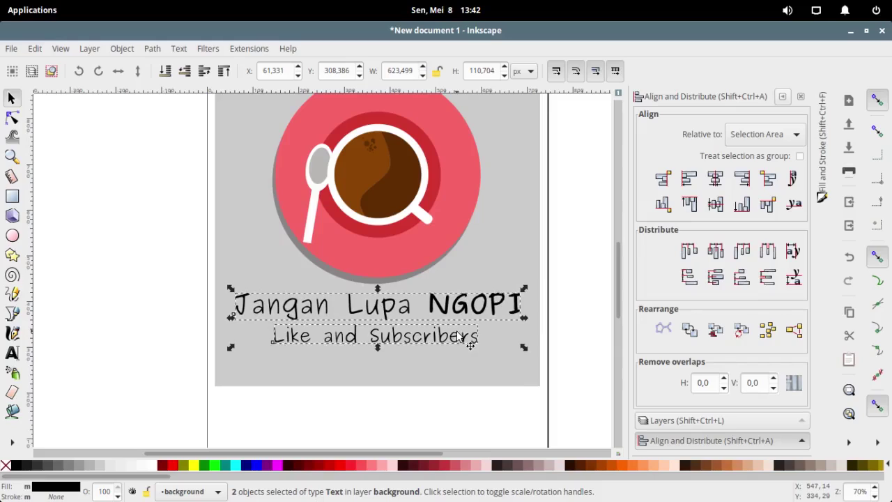
key("Down")
key("Down")
left_click(568, 220)
Step: Collapse the Align and Distribute panel, scroll the canvas, and return to the Selector tool
scroll(575, 220, "up", 1)
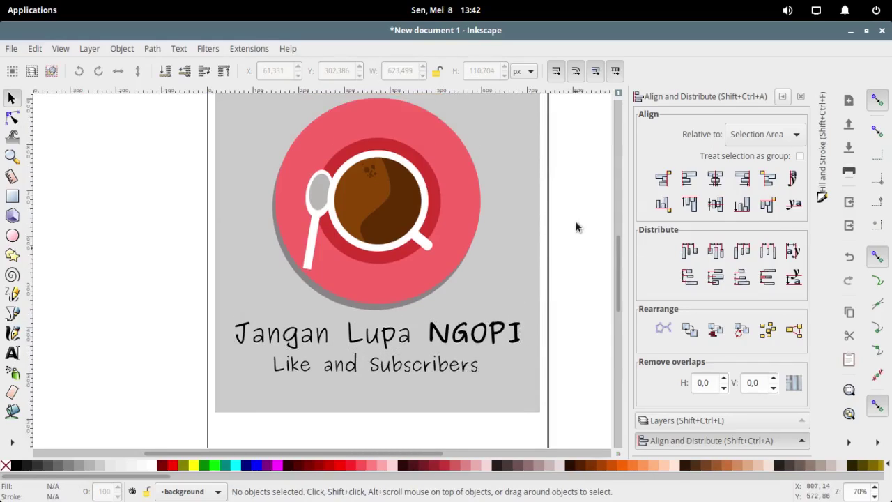
left_click(782, 96)
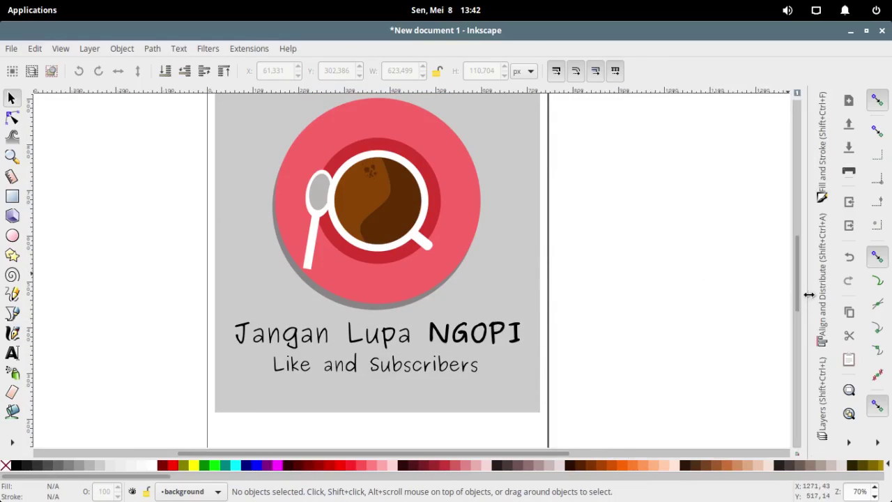
scroll(800, 288, "up", 1)
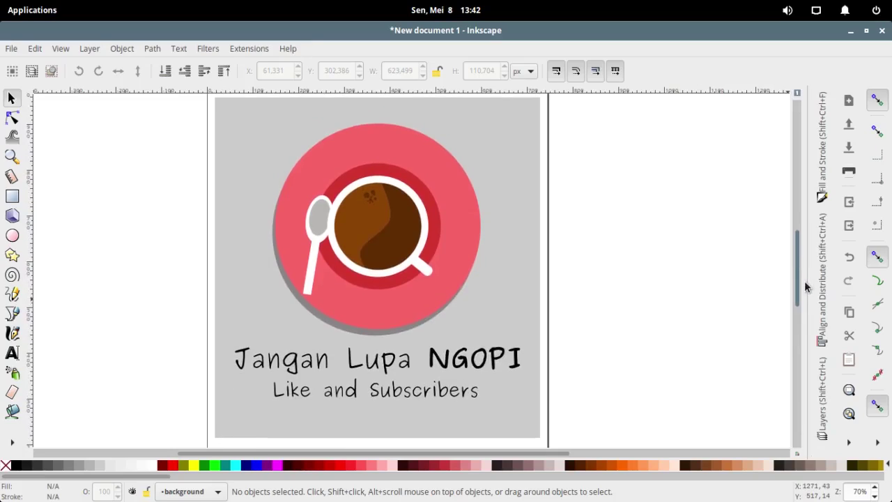
scroll(460, 369, "down", 2)
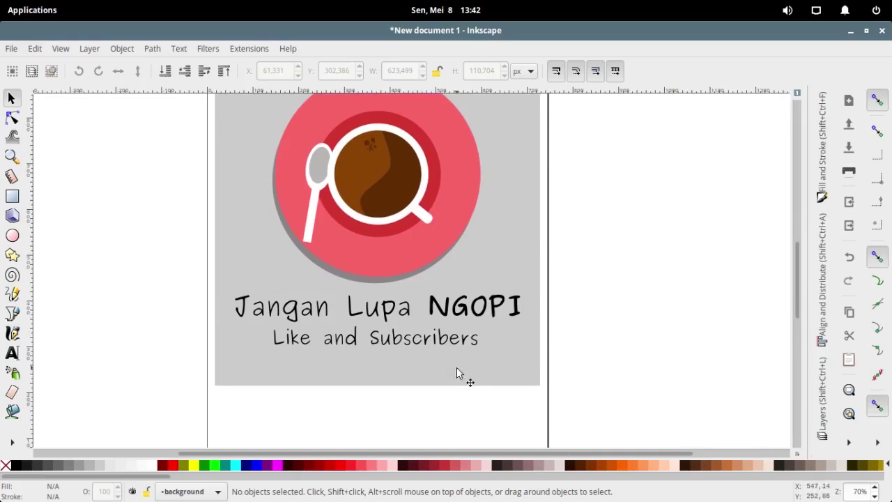
scroll(462, 366, "up", 2)
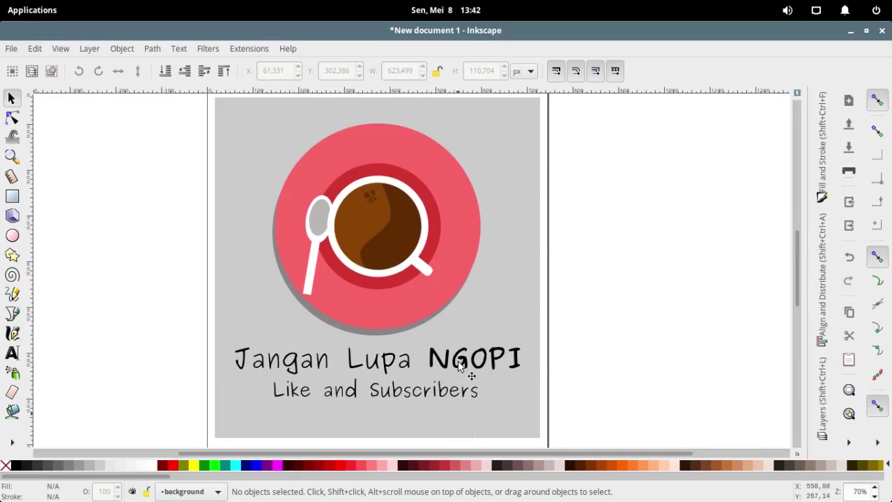
left_click(12, 352)
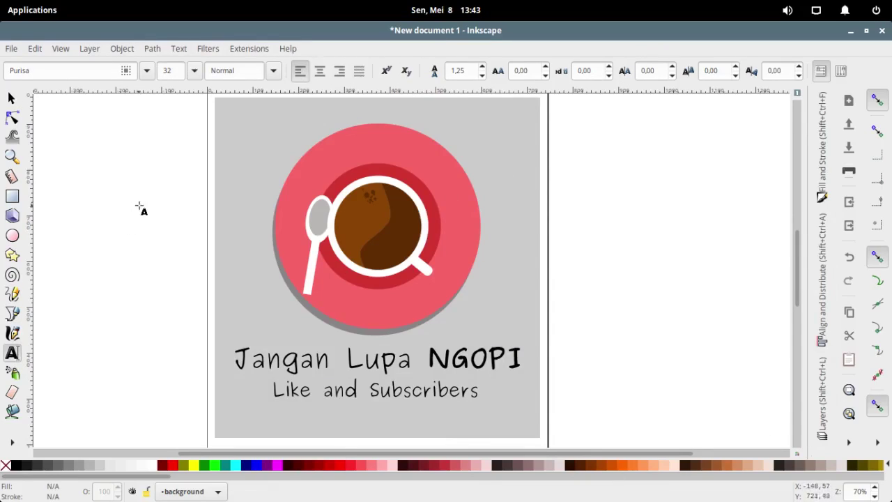
left_click(11, 99)
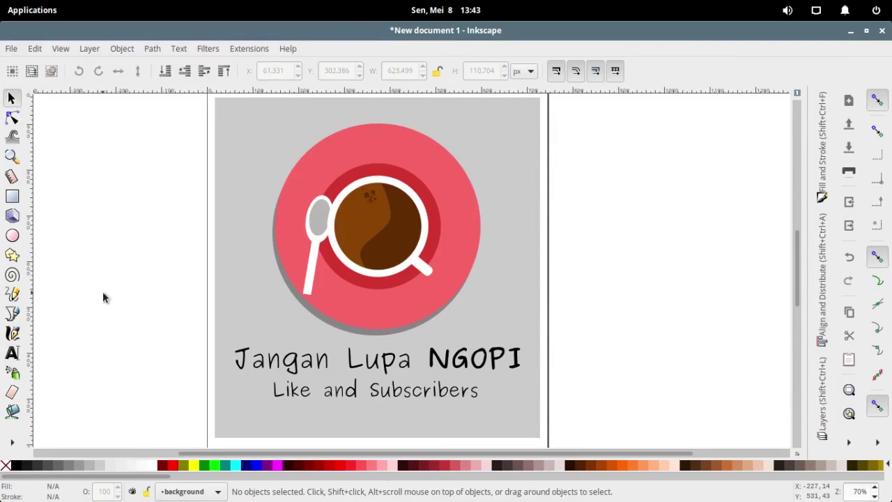